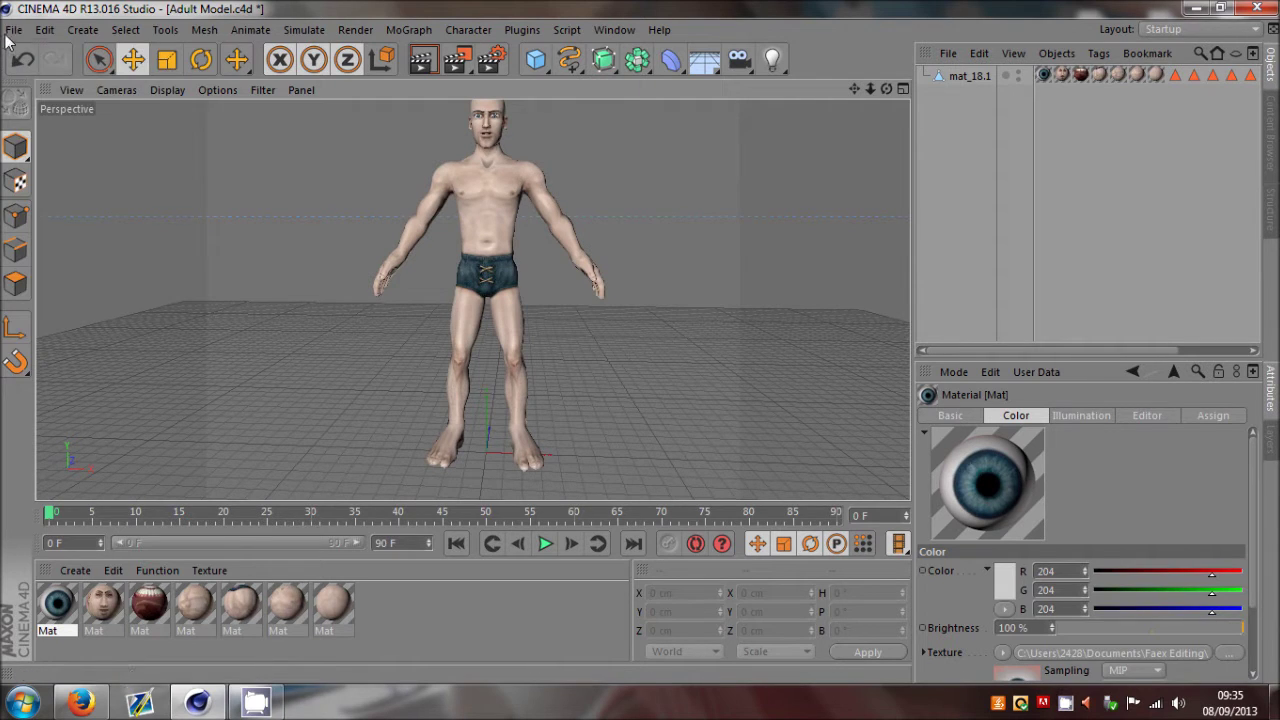
Step: Merge "bones with fingers.c4d" from the Documents folder Faex Editing > Cinema 4D into the character scene
click(14, 30)
click(40, 97)
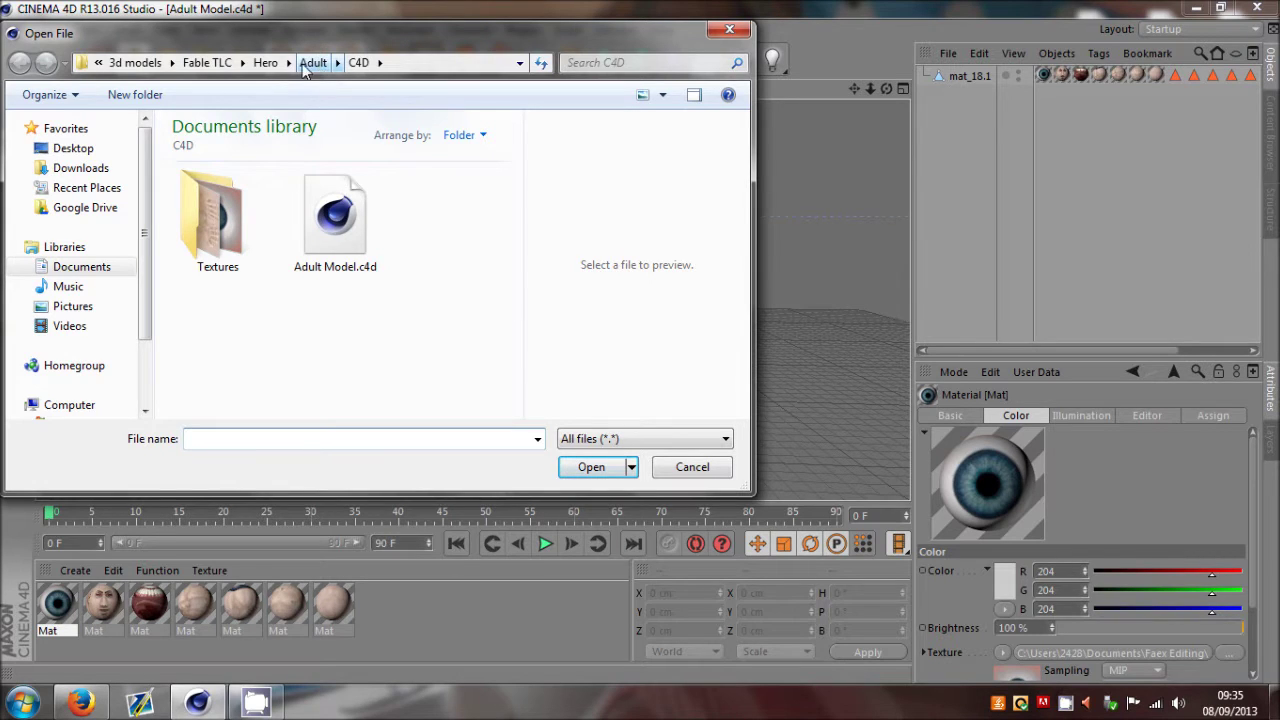
click(96, 270)
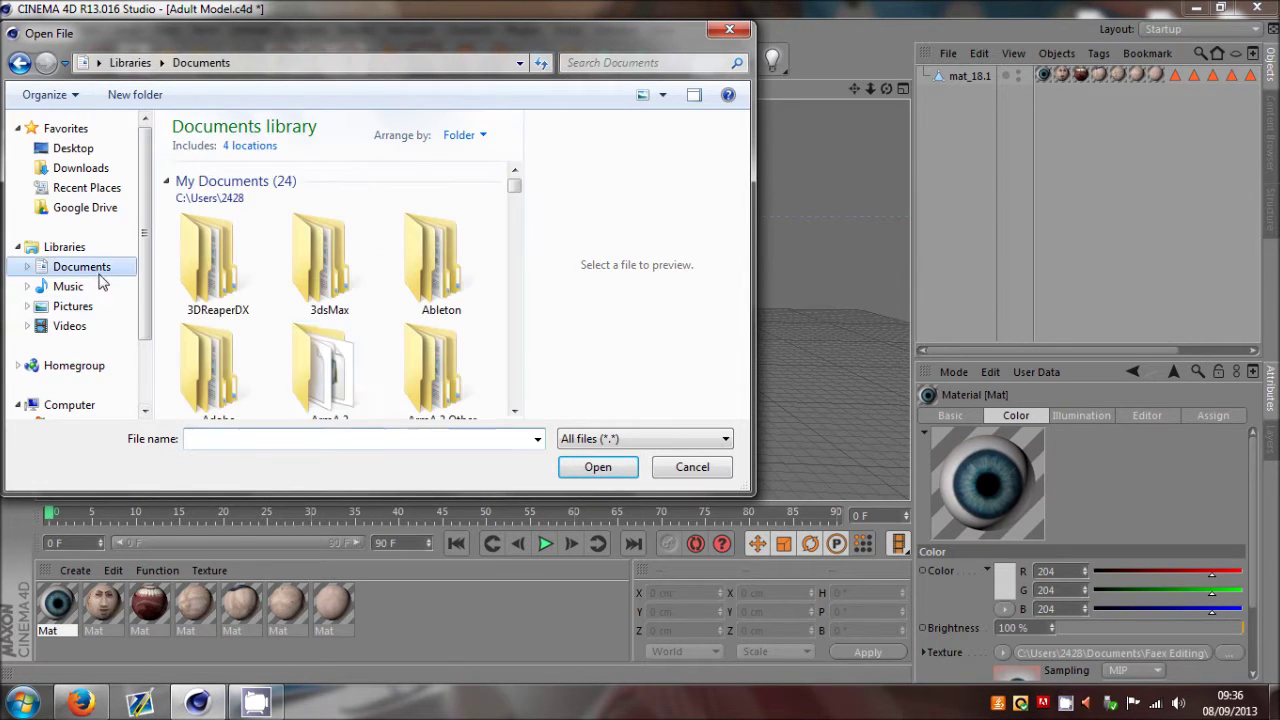
click(286, 391)
scroll(292, 386, down, 1)
click(408, 366)
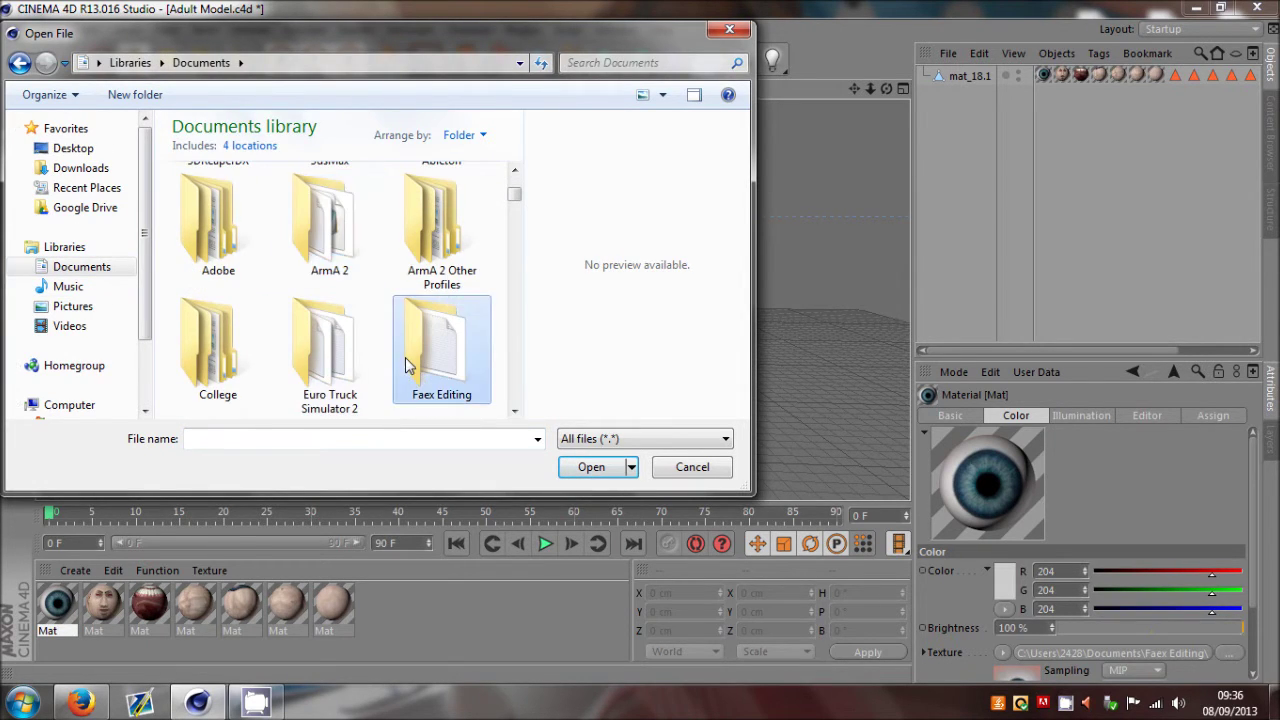
double_click(408, 366)
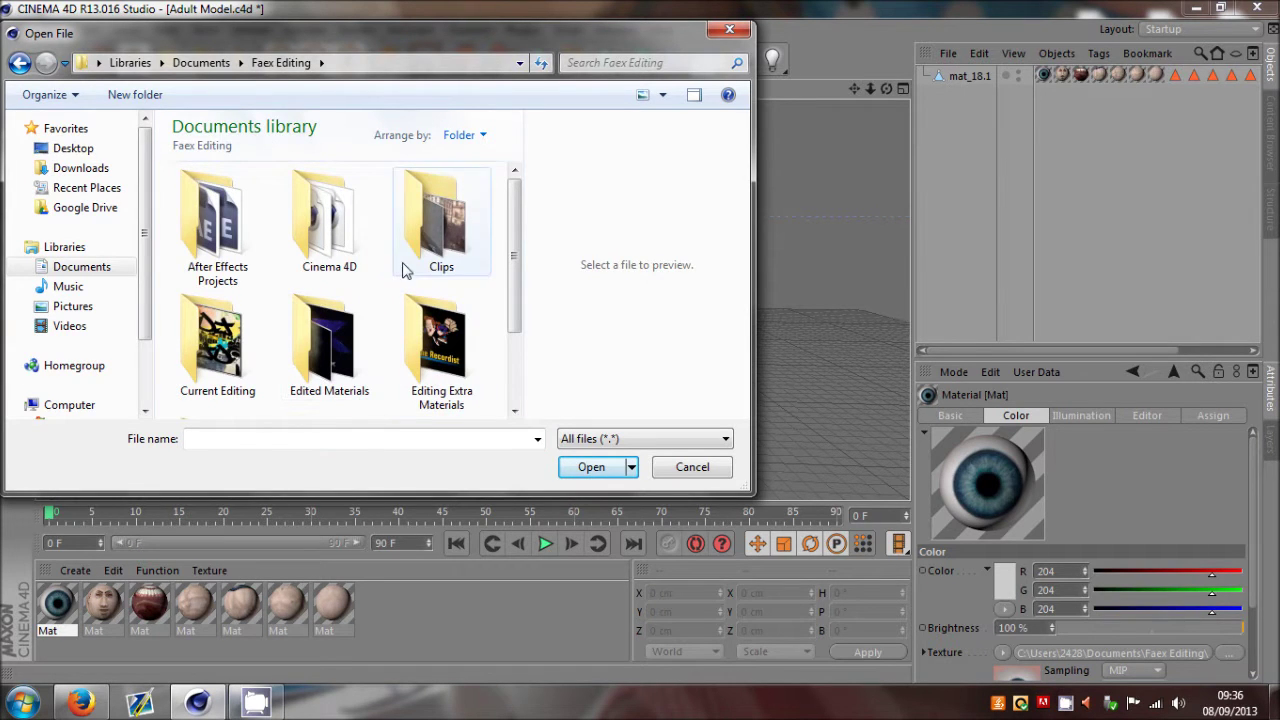
double_click(360, 222)
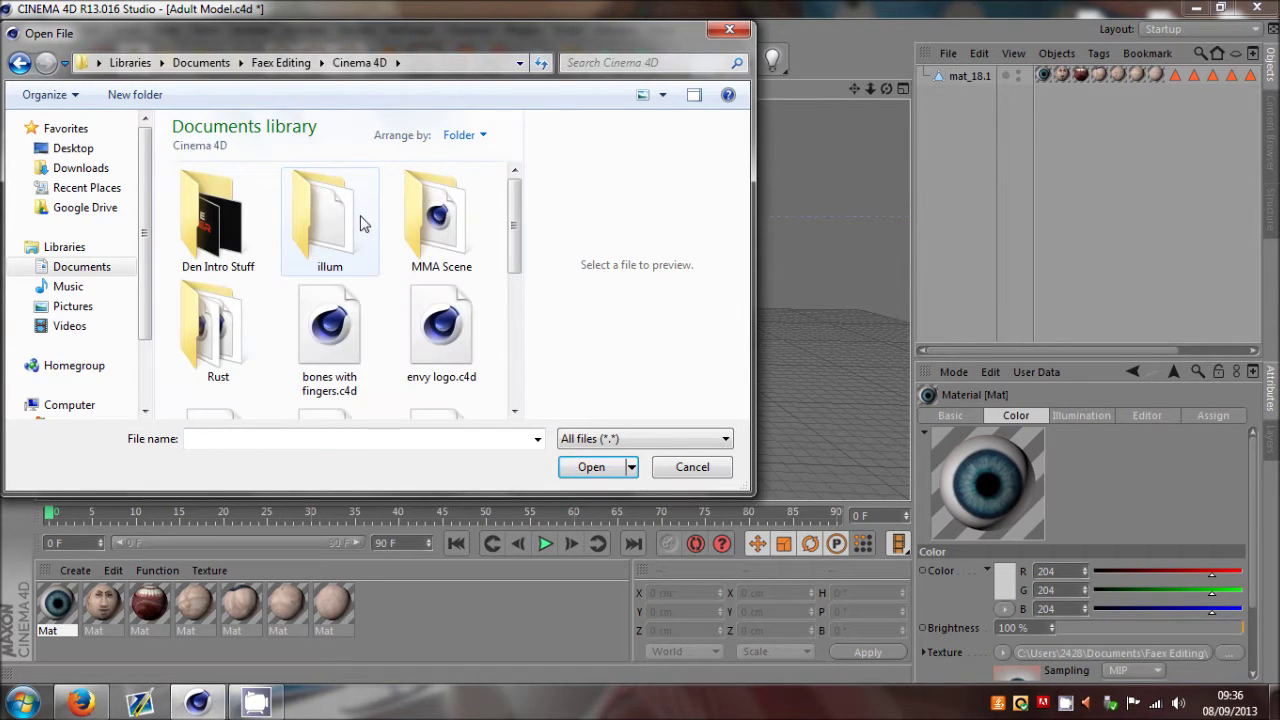
double_click(325, 357)
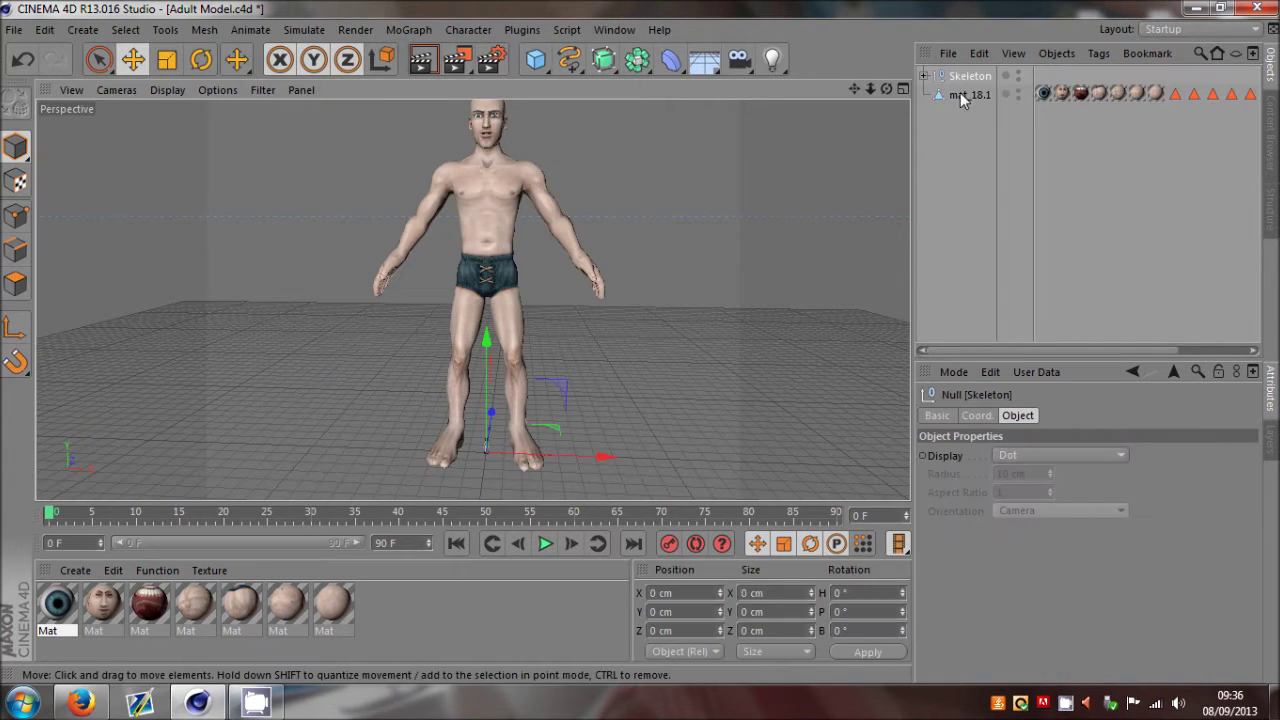
Step: Examine the size and position of the merged Skeleton at the character's feet
click(990, 152)
click(955, 76)
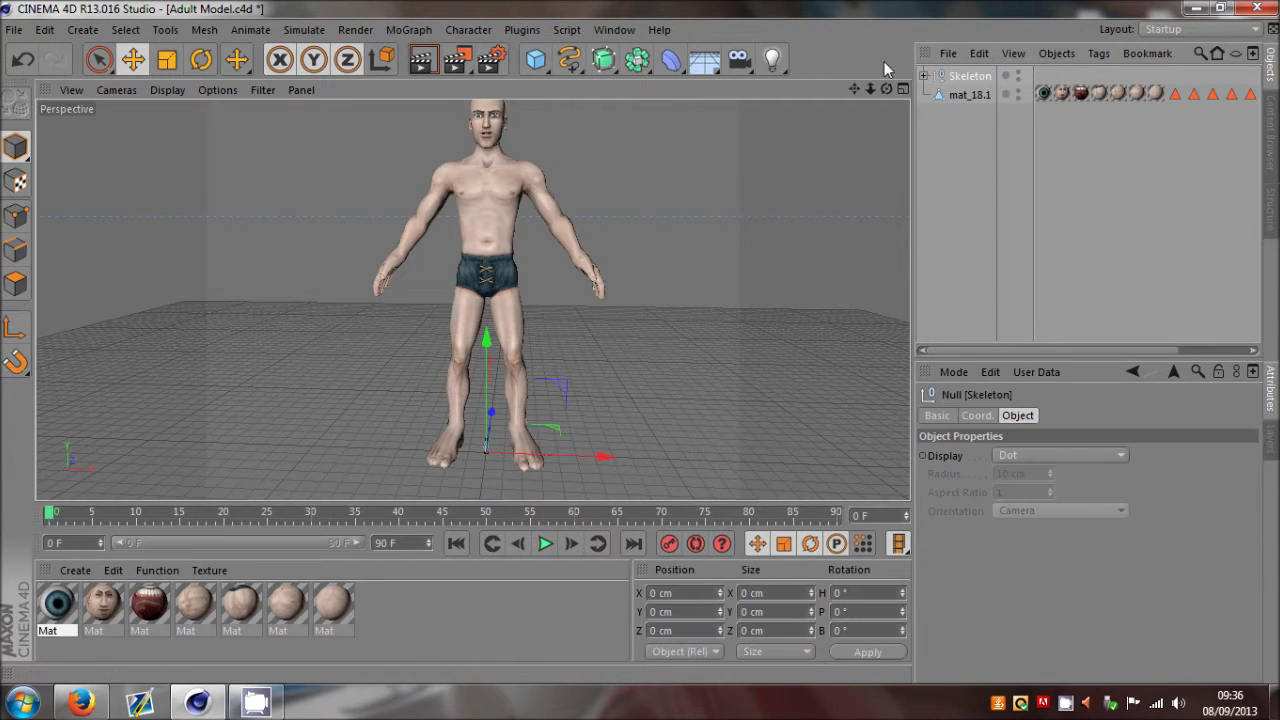
click(978, 206)
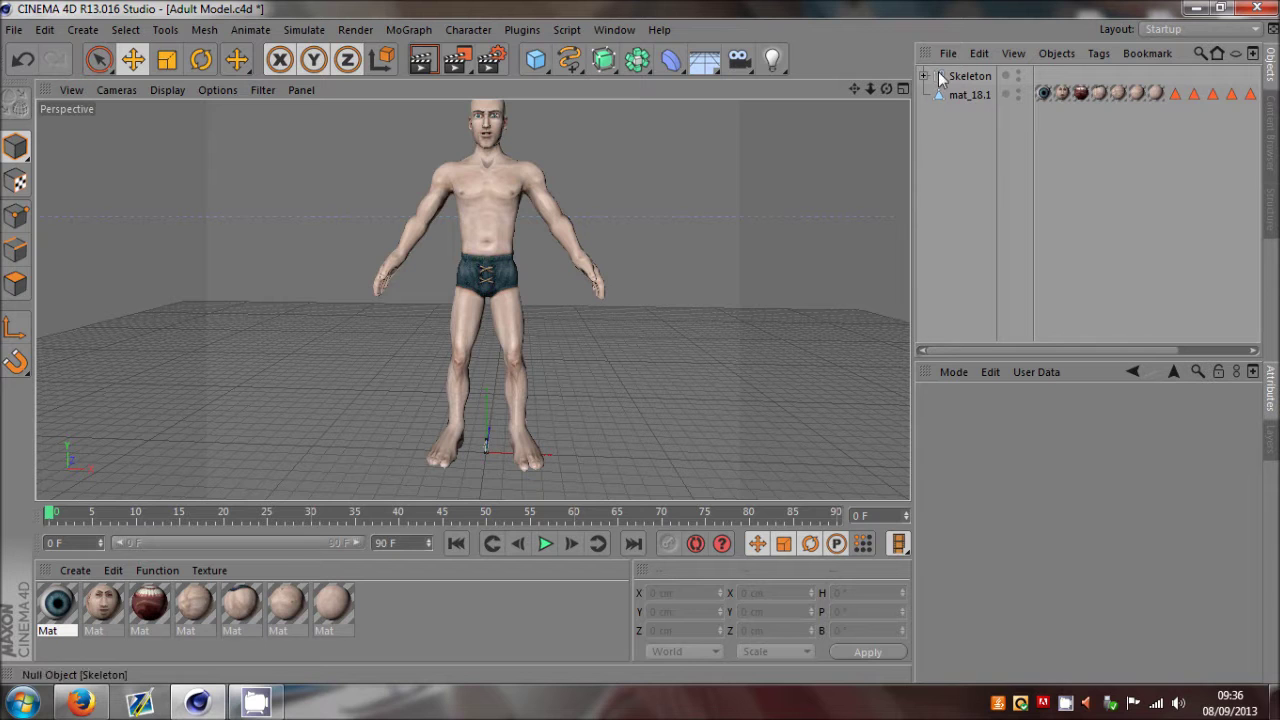
scroll(640, 341, up, 4)
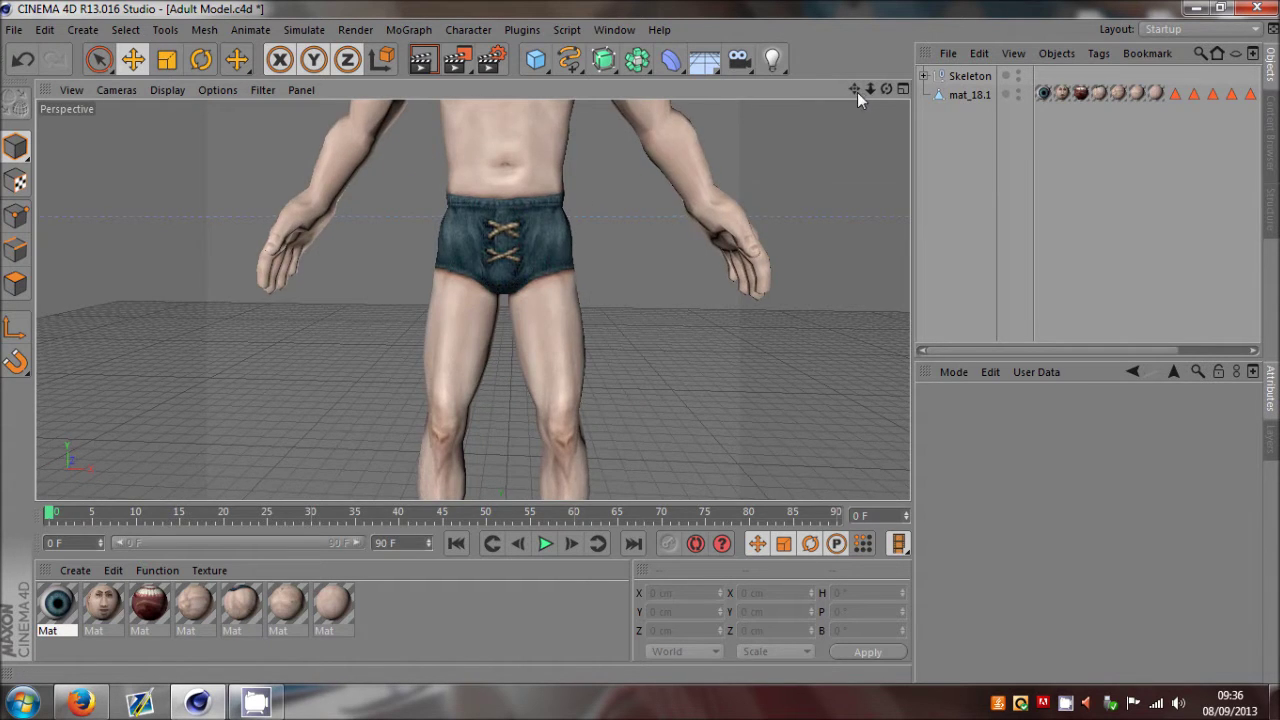
drag(857, 92, 640, 341)
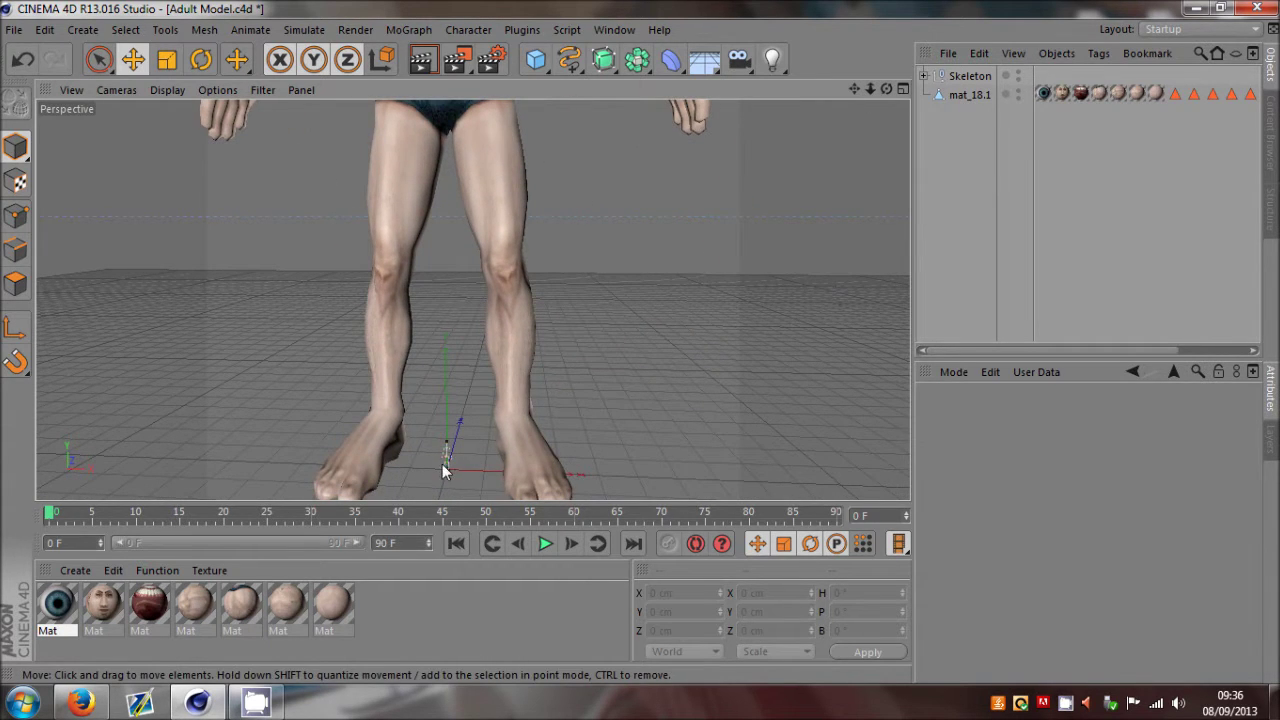
scroll(442, 467, down, 4)
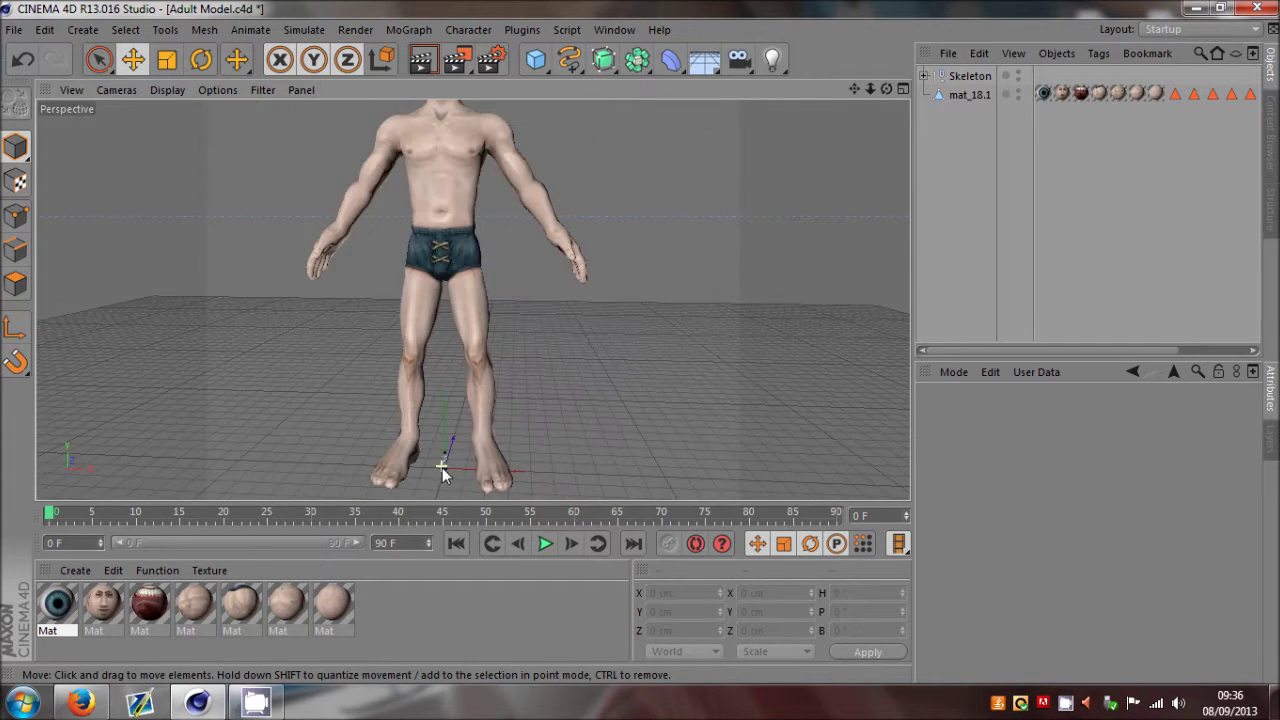
click(968, 76)
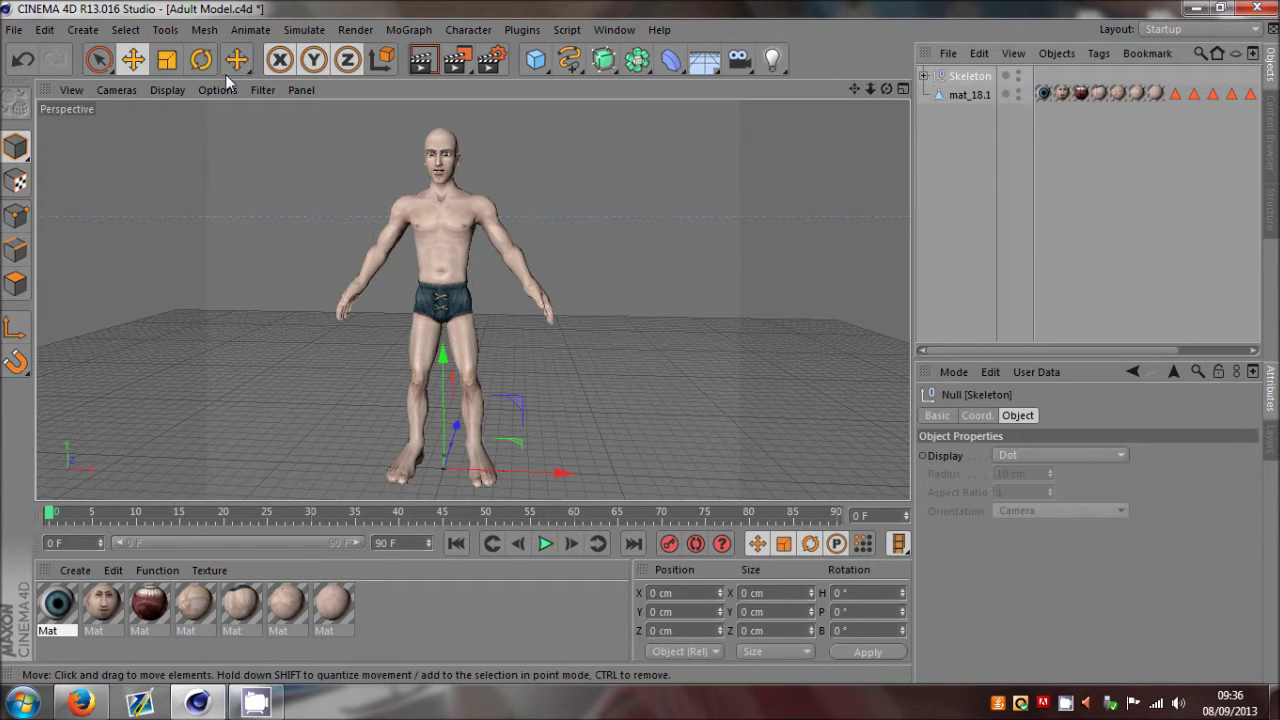
right_click(949, 84)
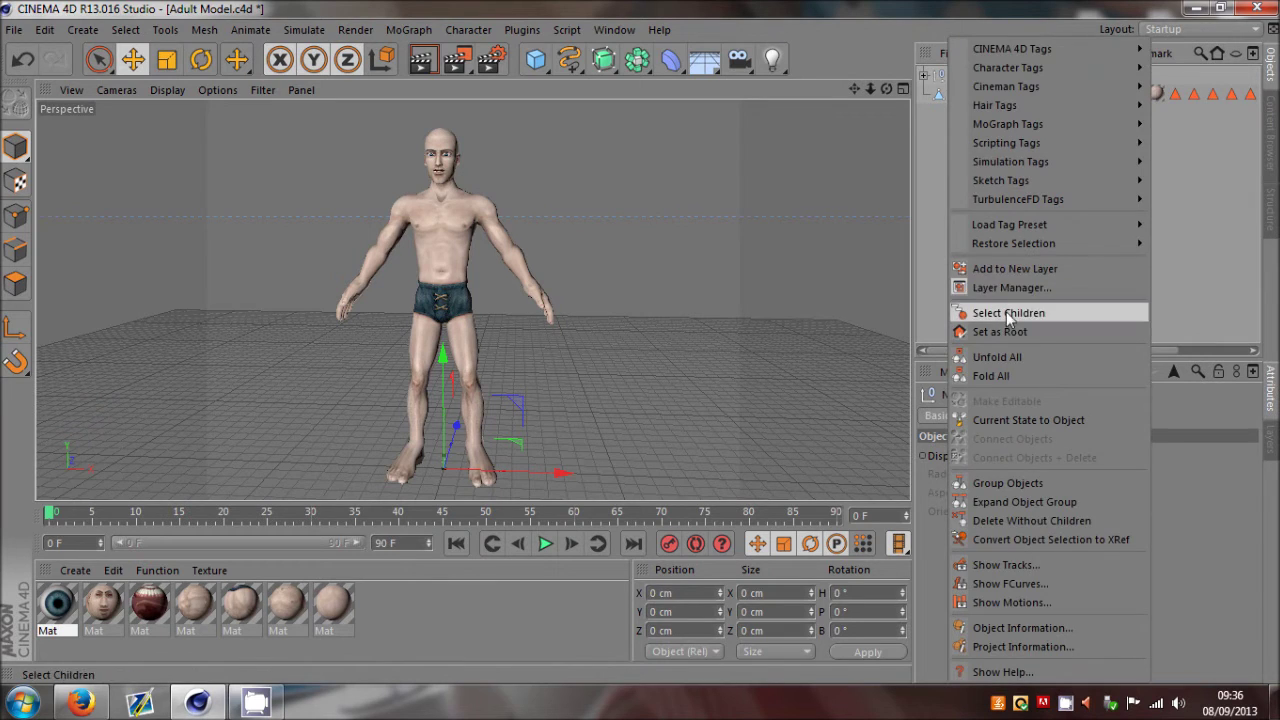
click(1006, 310)
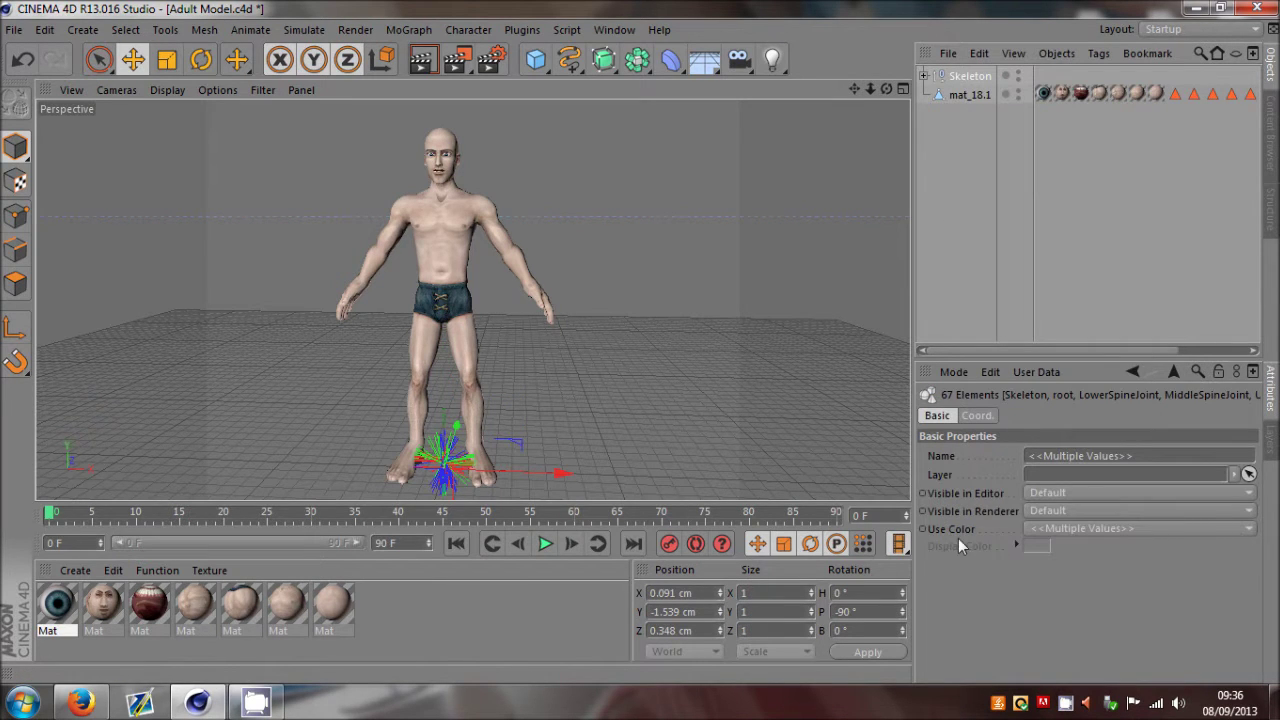
click(965, 206)
Step: Scale the Skeleton up uniformly until it roughly matches the character's height
click(956, 79)
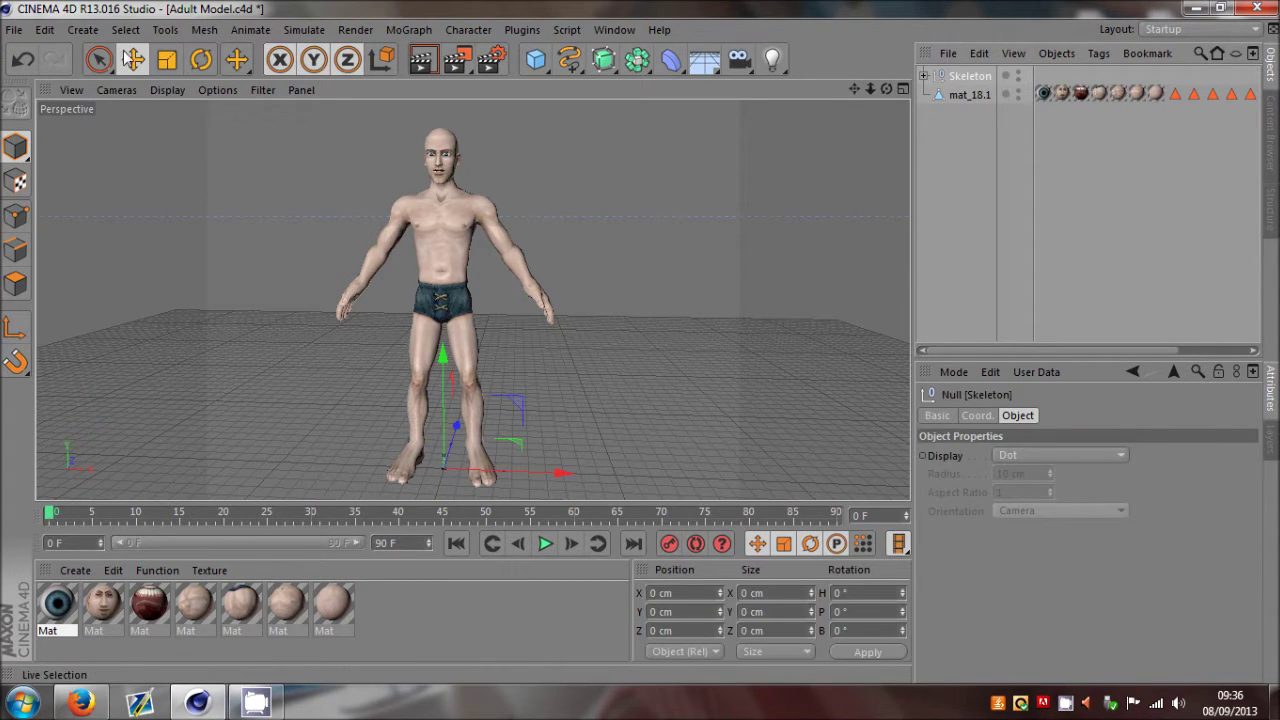
click(165, 61)
drag(152, 397, 640, 341)
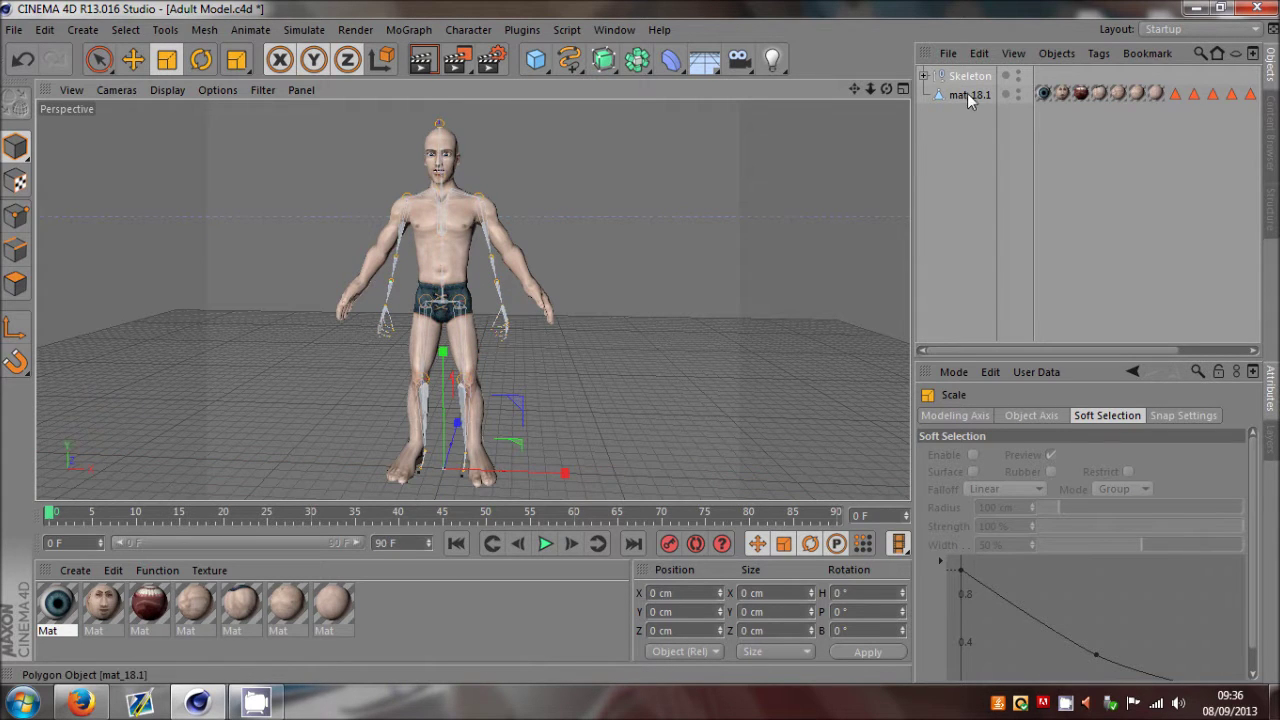
click(307, 390)
click(966, 78)
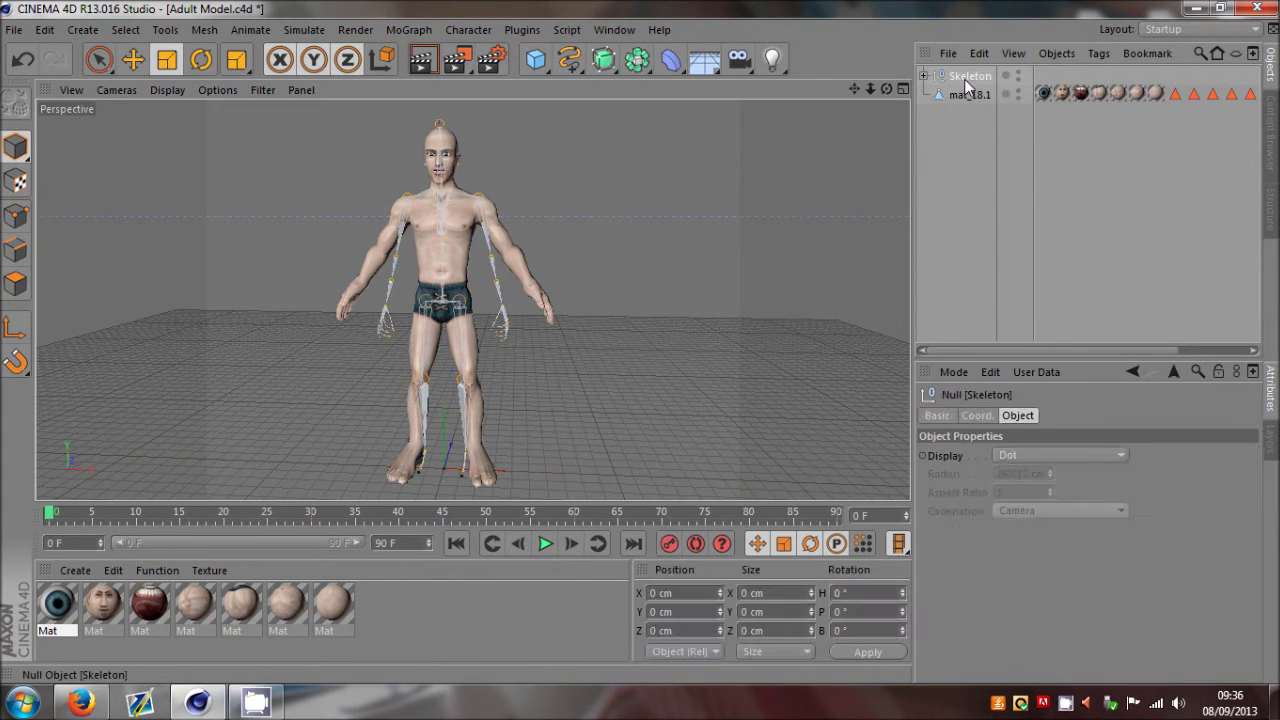
drag(886, 91, 640, 341)
click(1080, 247)
Step: Scale the Skeleton down slightly in the Front view so its shoulder joints sit inside the mesh's shoulders
middle_click(415, 217)
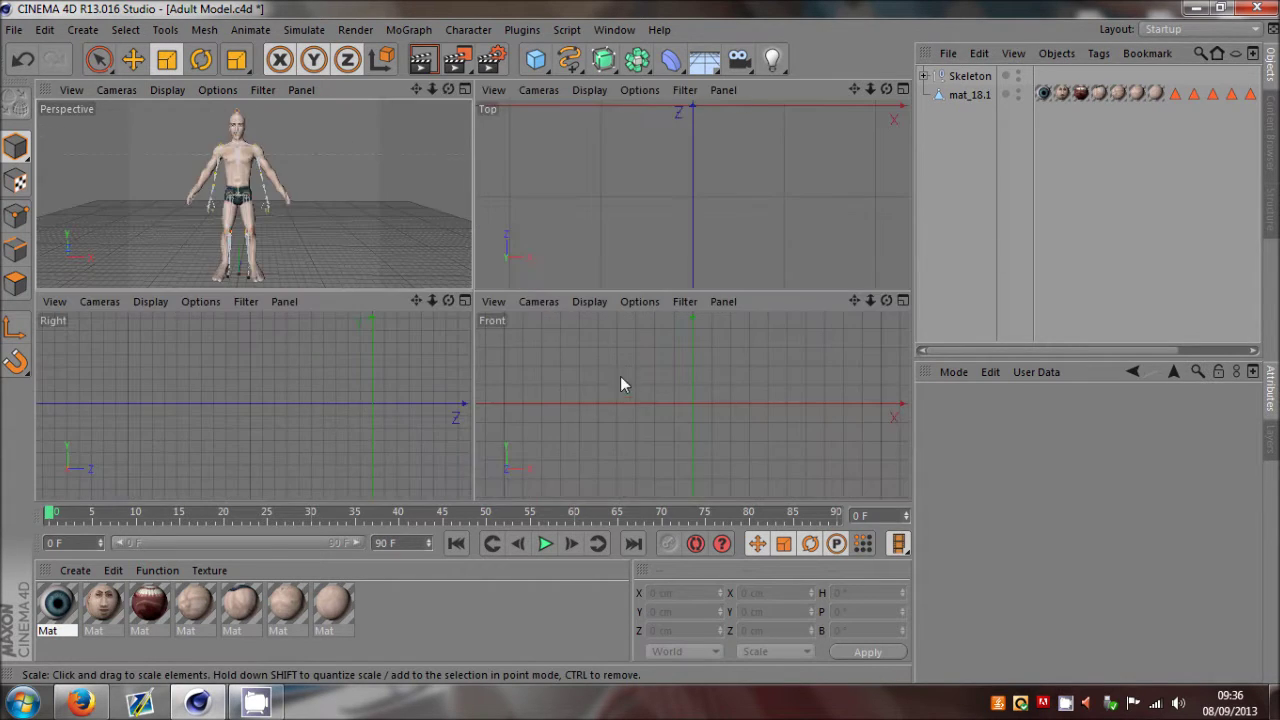
middle_click(576, 368)
drag(855, 89, 640, 341)
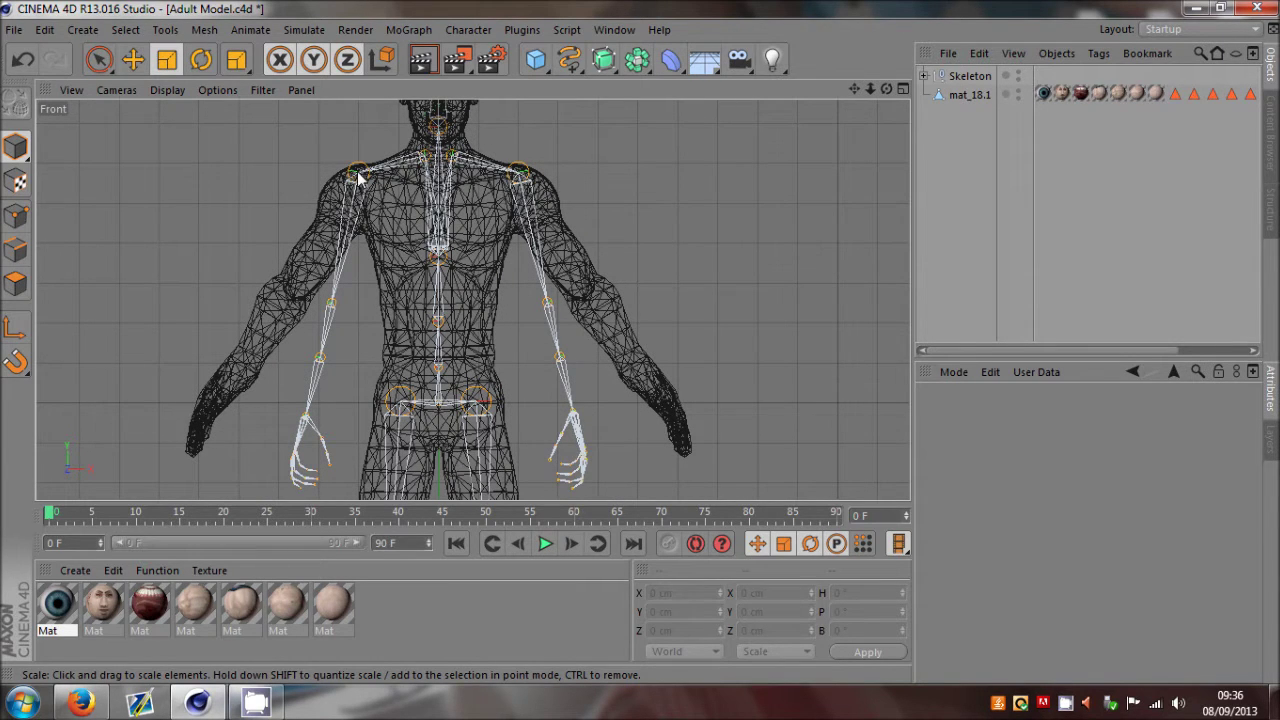
click(963, 78)
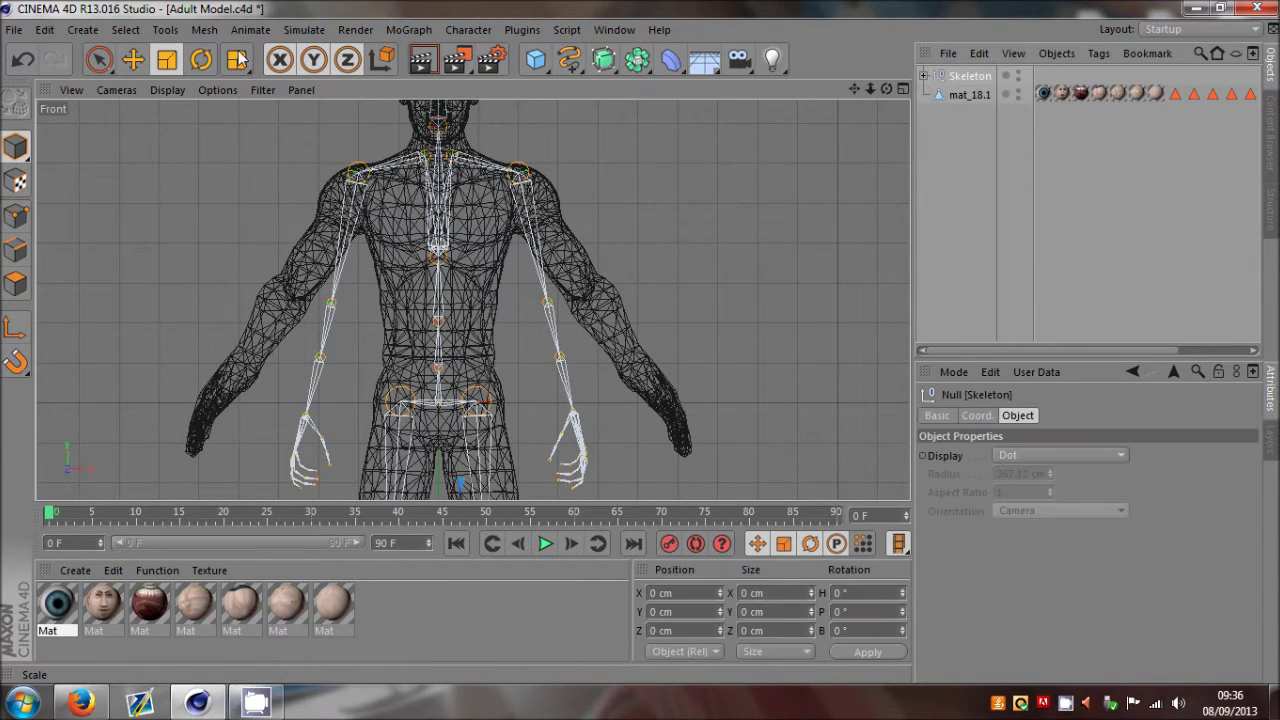
mouse_move(754, 243)
mouse_down()
mouse_move(705, 272)
mouse_move(744, 262)
mouse_up()
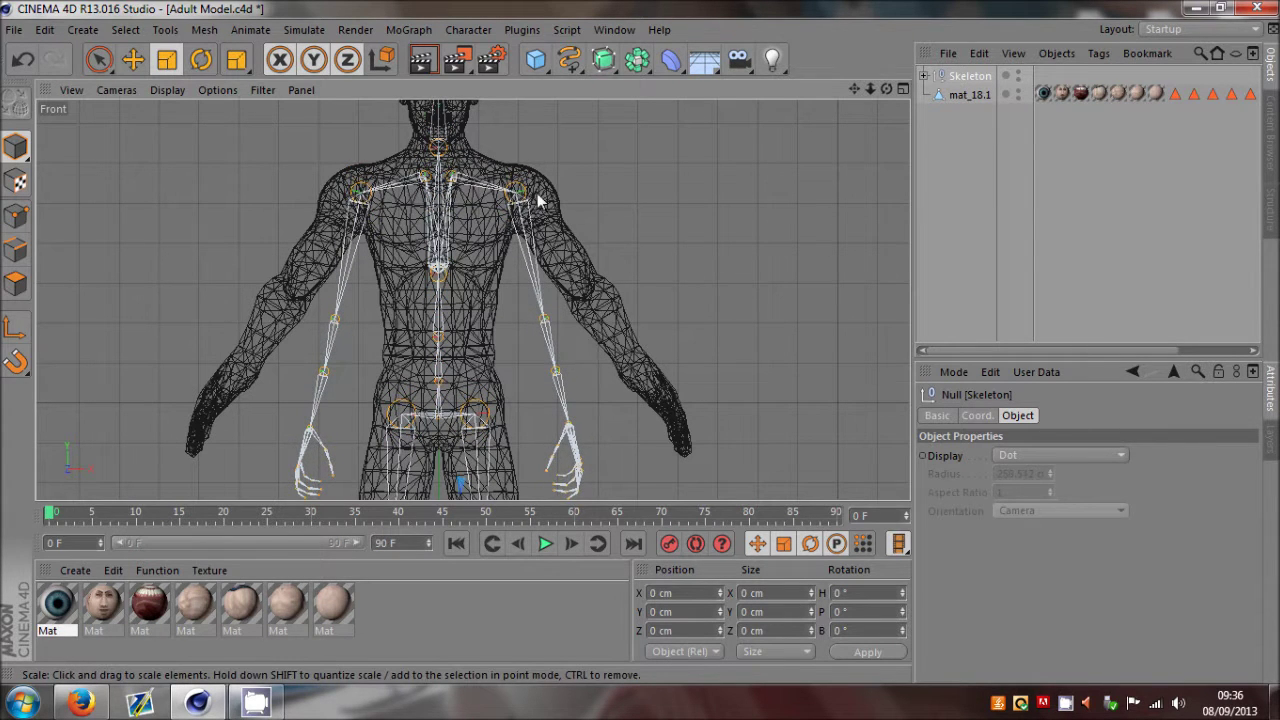
scroll(514, 254, down, 3)
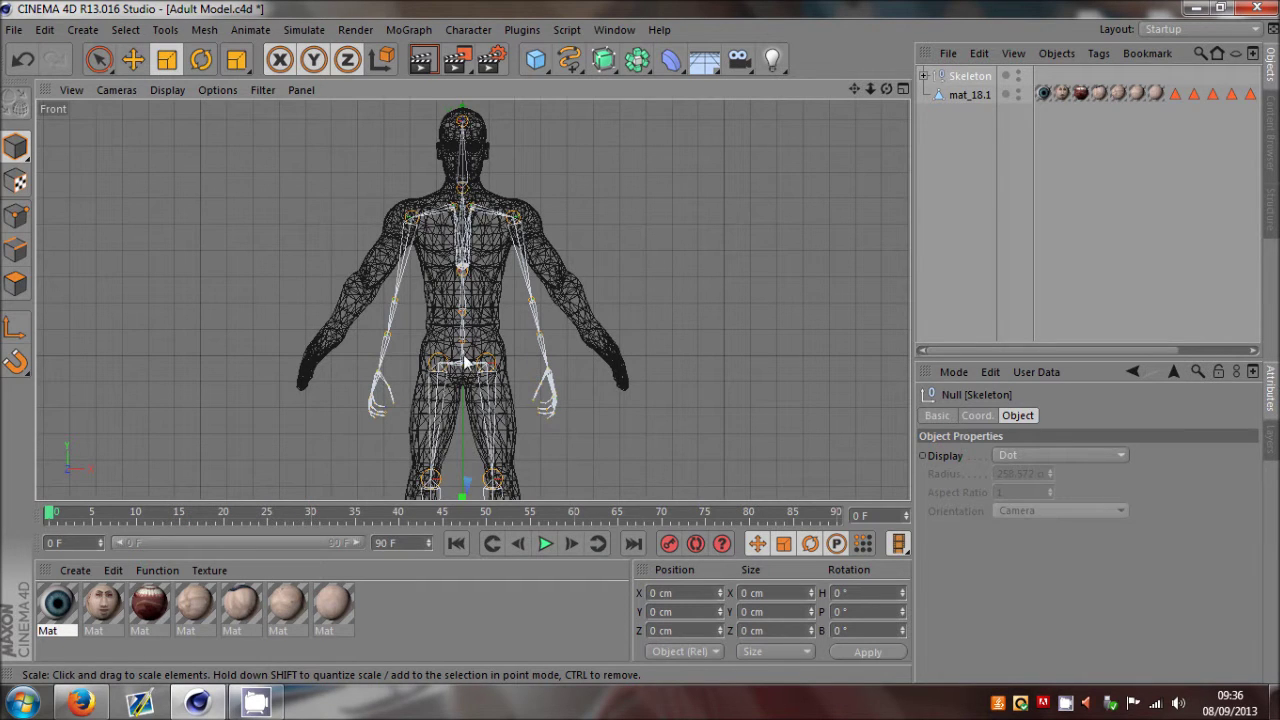
drag(851, 89, 640, 341)
click(865, 127)
Step: Make the Skeleton a child of mat_18.1 and check the fit in the Perspective view
drag(961, 77, 961, 103)
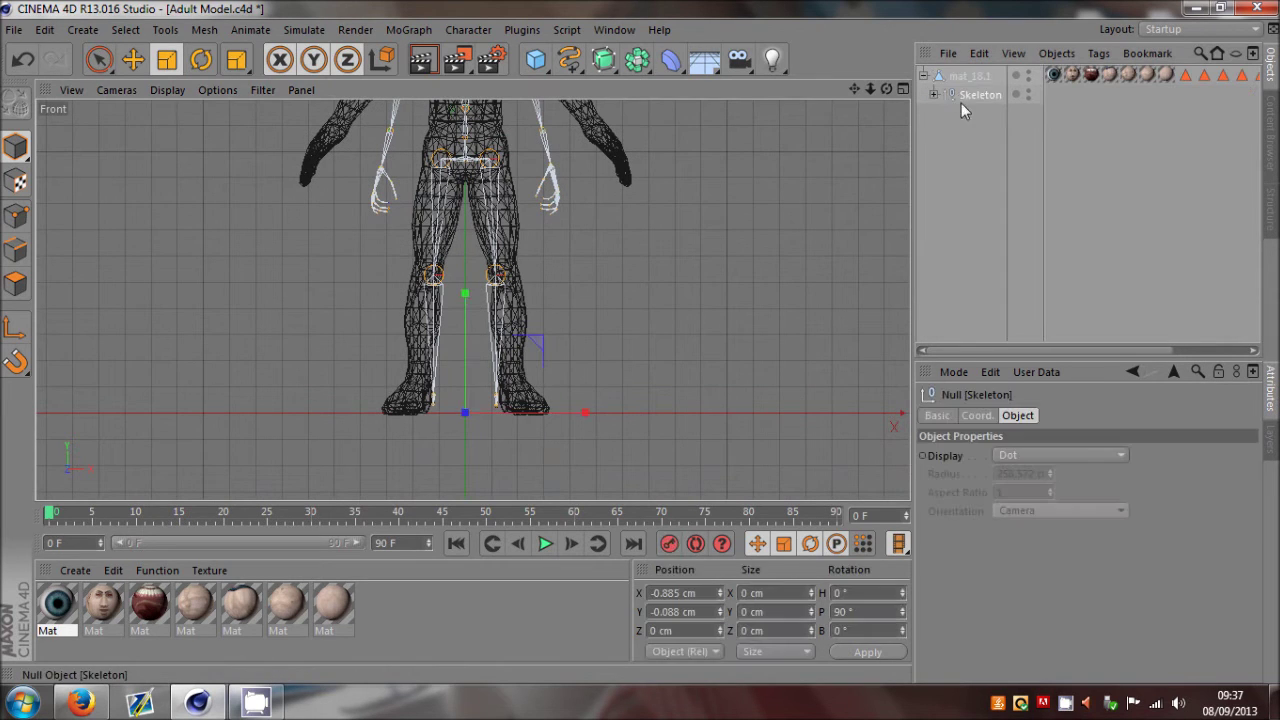
click(314, 264)
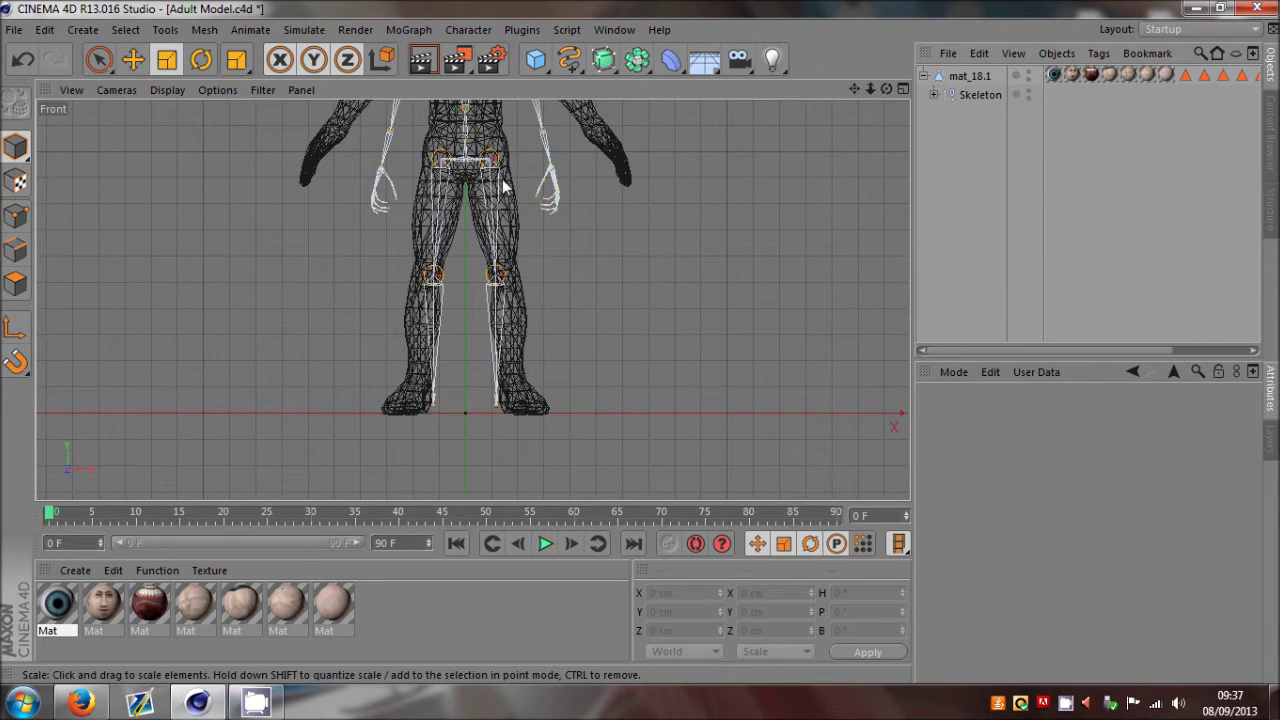
middle_click(500, 187)
middle_click(321, 212)
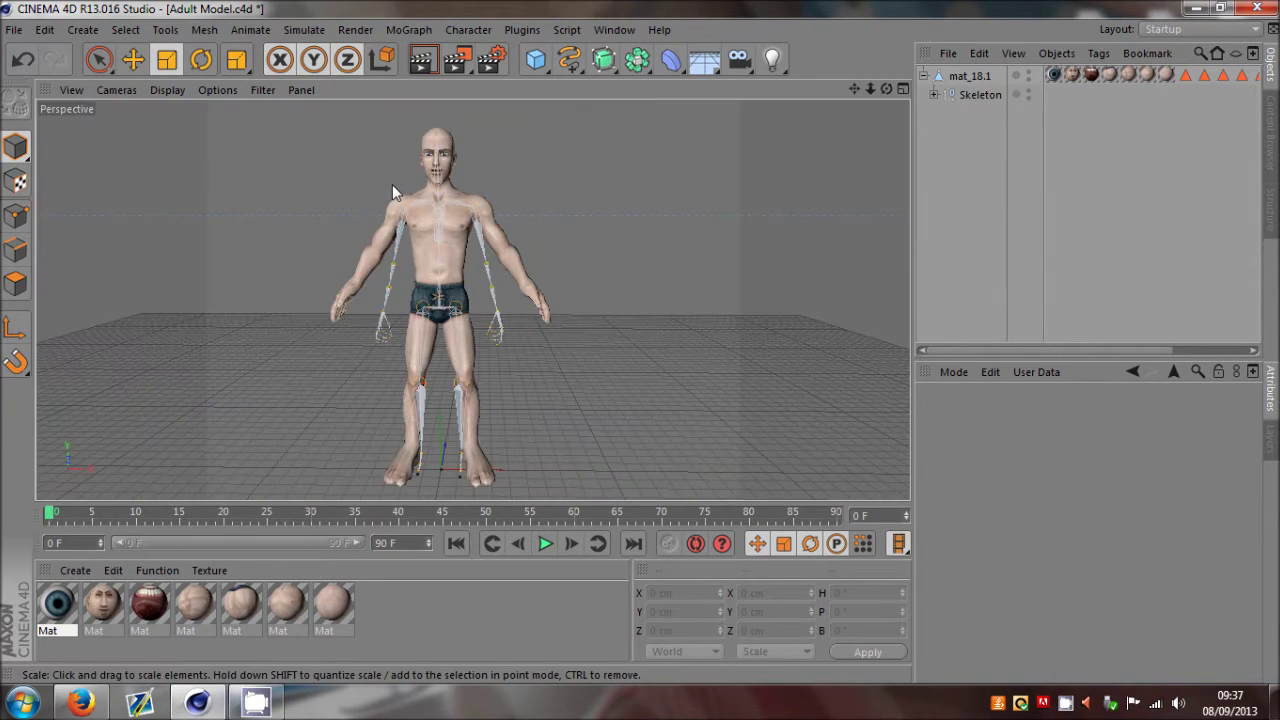
middle_click(413, 237)
middle_click(834, 121)
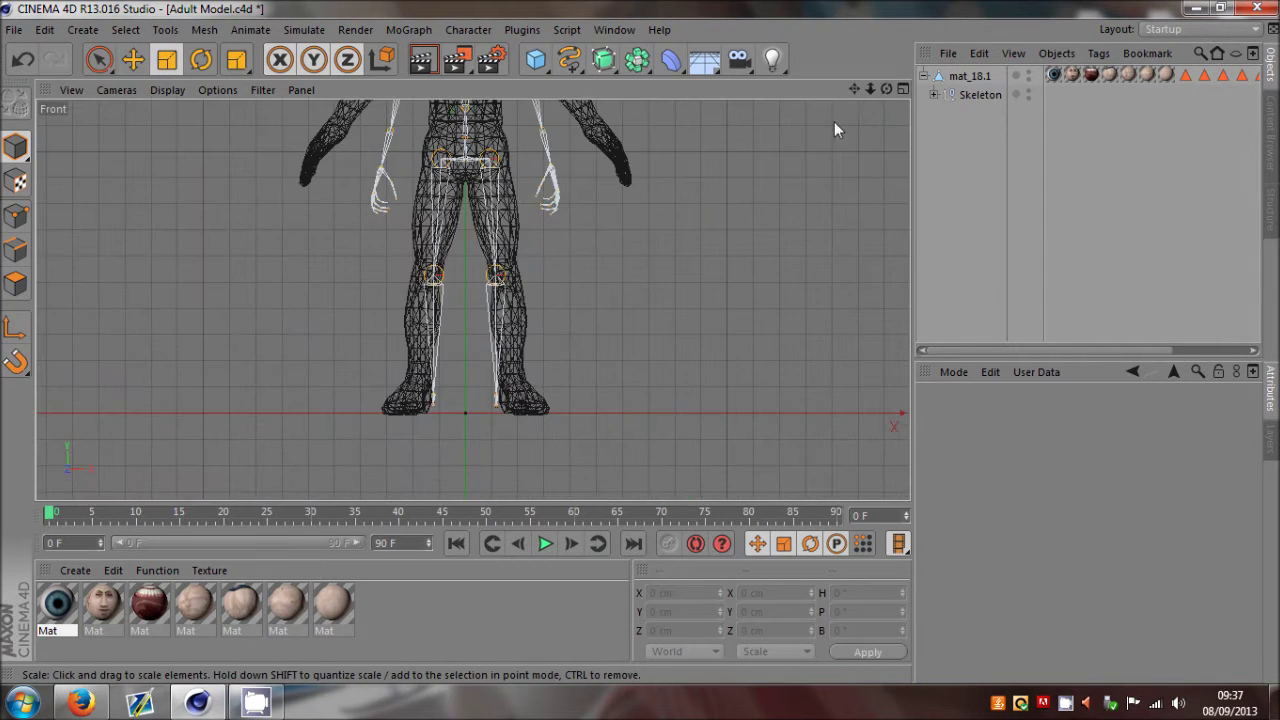
Step: Unfold the Skeleton hierarchy and rotate RightShoulderJoint about 24° outward in the Front view to follow the mesh's arm
drag(854, 89, 829, 255)
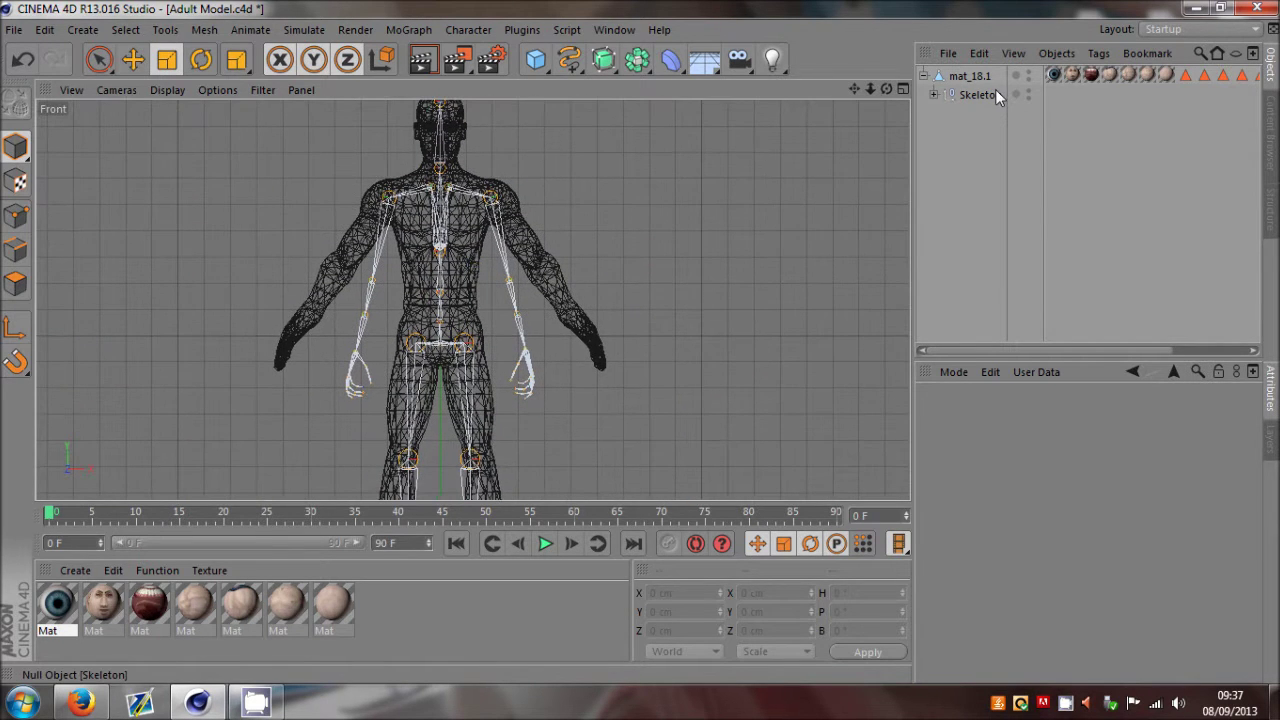
ctrl+click(934, 94)
click(1058, 232)
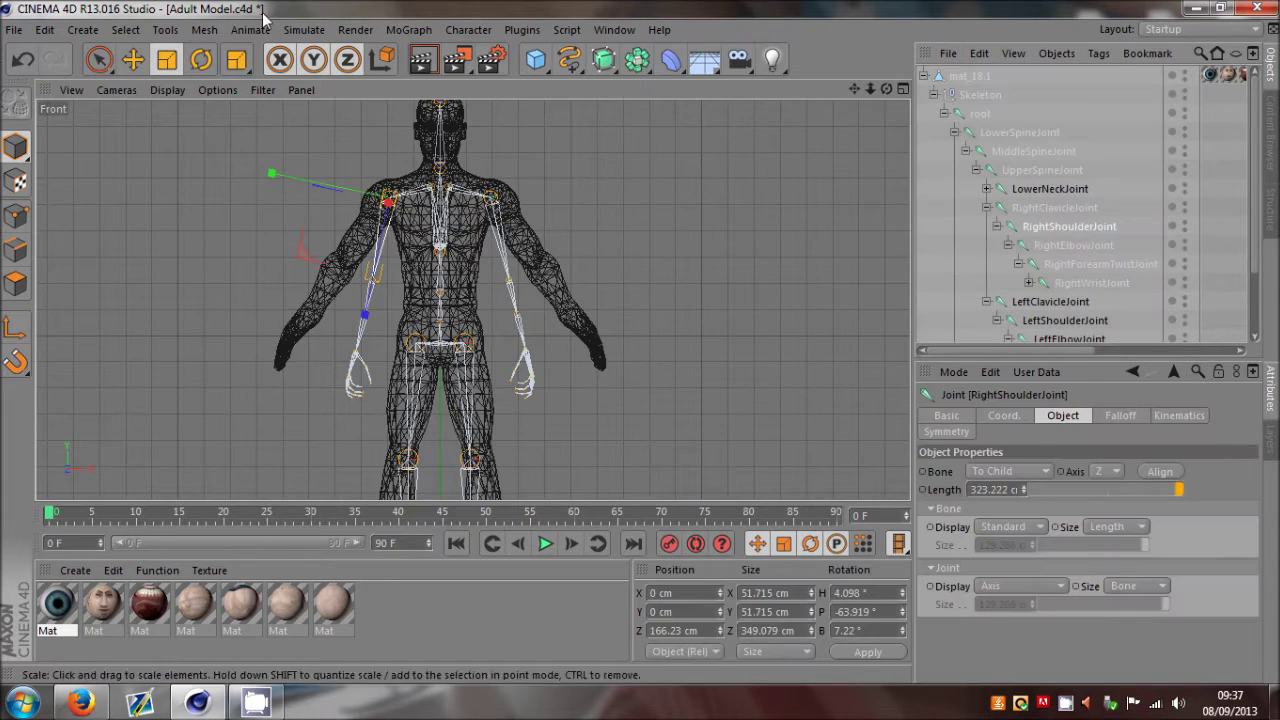
key(r)
drag(400, 255, 402, 284)
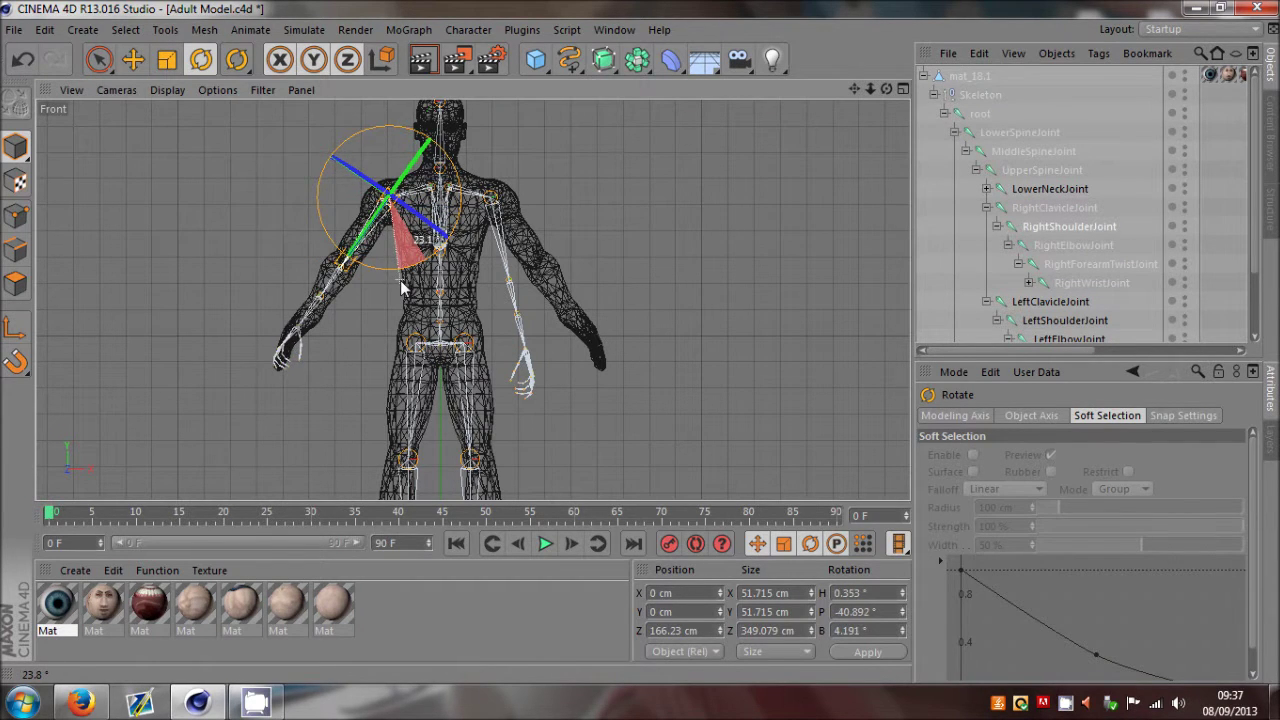
Step: Rotate LeftShoulderJoint outward to follow the mesh's other arm and check the arm alignment in the Top view
click(1051, 319)
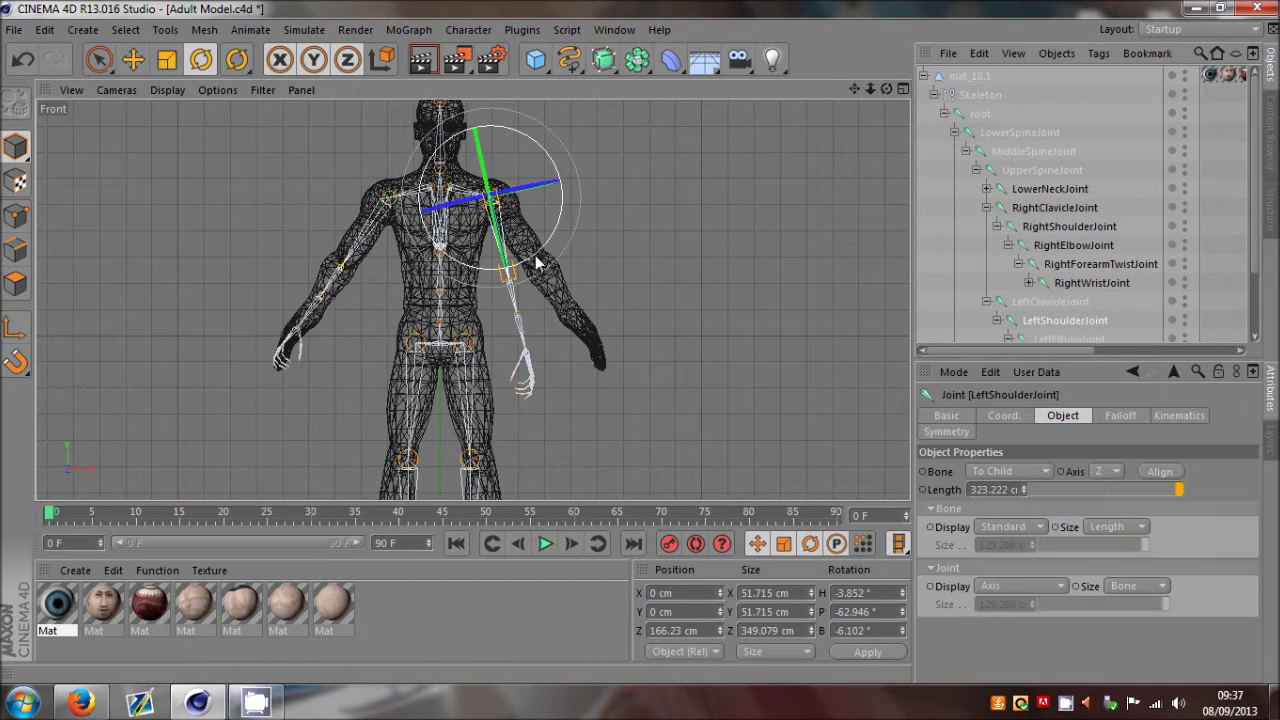
drag(535, 256, 572, 246)
middle_click(571, 245)
middle_click(675, 202)
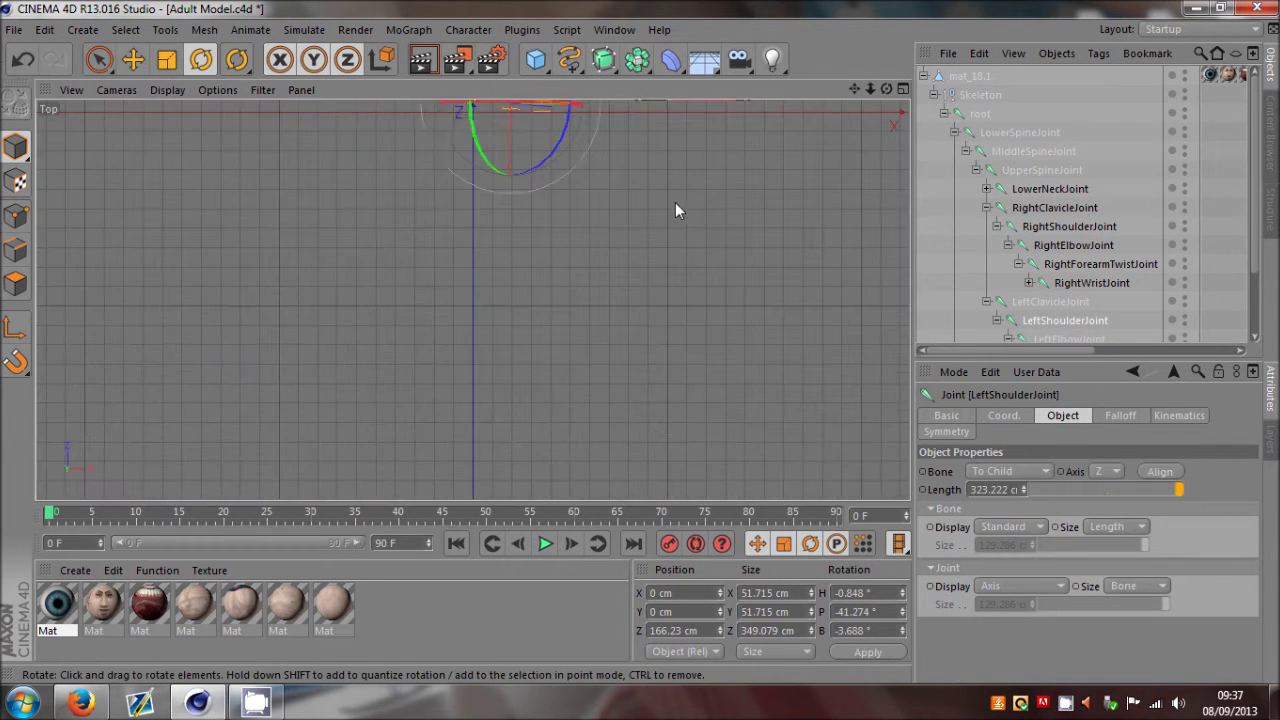
drag(854, 89, 628, 510)
scroll(505, 258, up, 7)
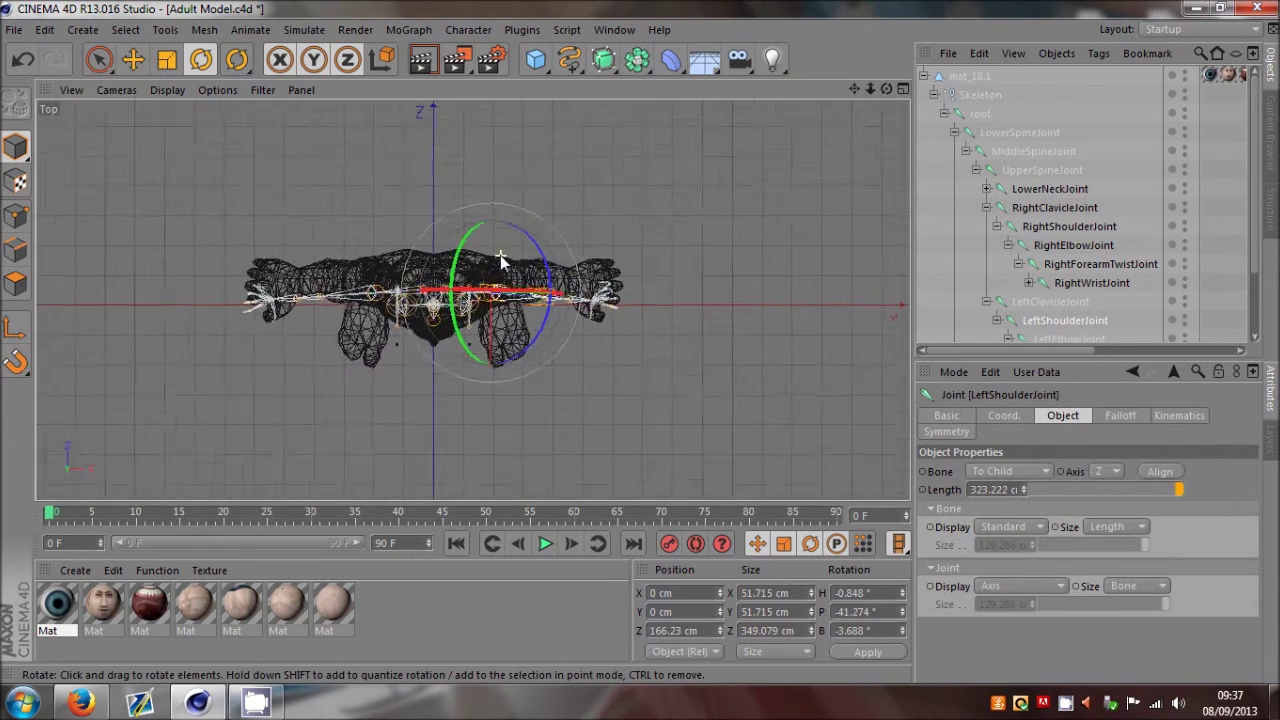
middle_click(376, 283)
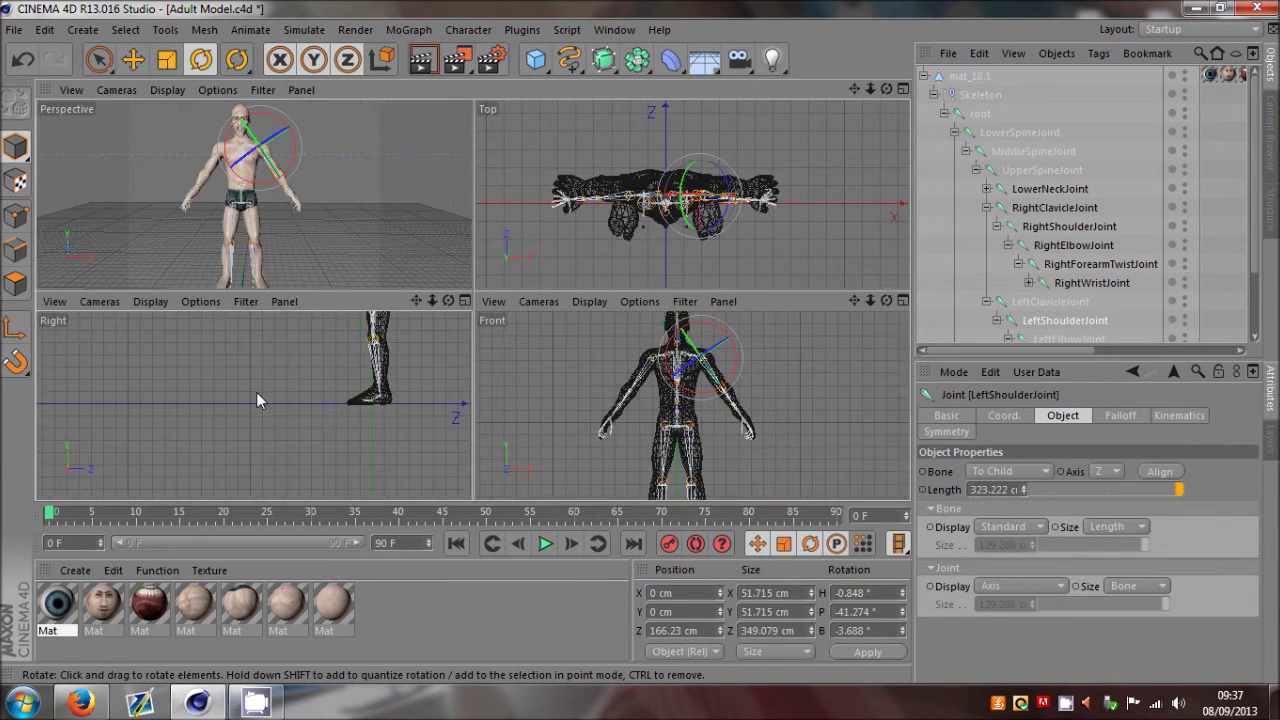
Step: Move the Skeleton about 40 cm toward the mesh's back in the Right view so it runs through the body's side profile
middle_click(256, 392)
click(134, 60)
drag(854, 89, 522, 511)
click(980, 94)
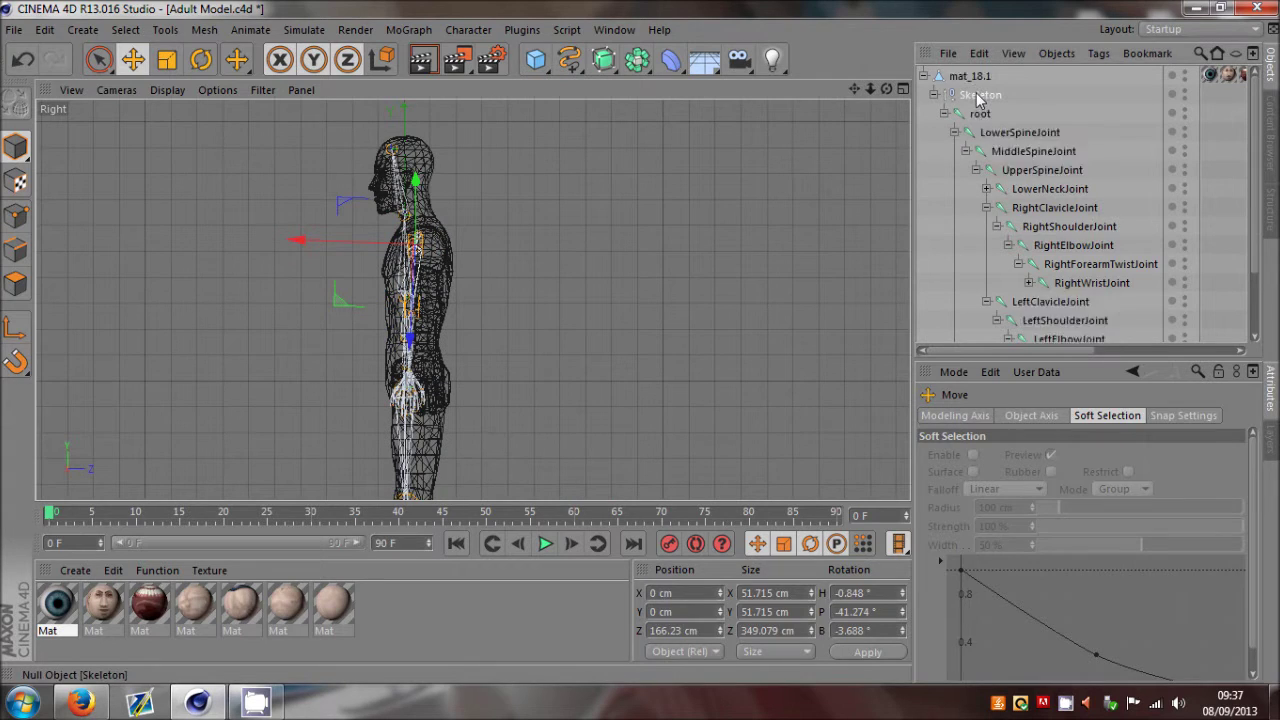
drag(640, 341, 669, 160)
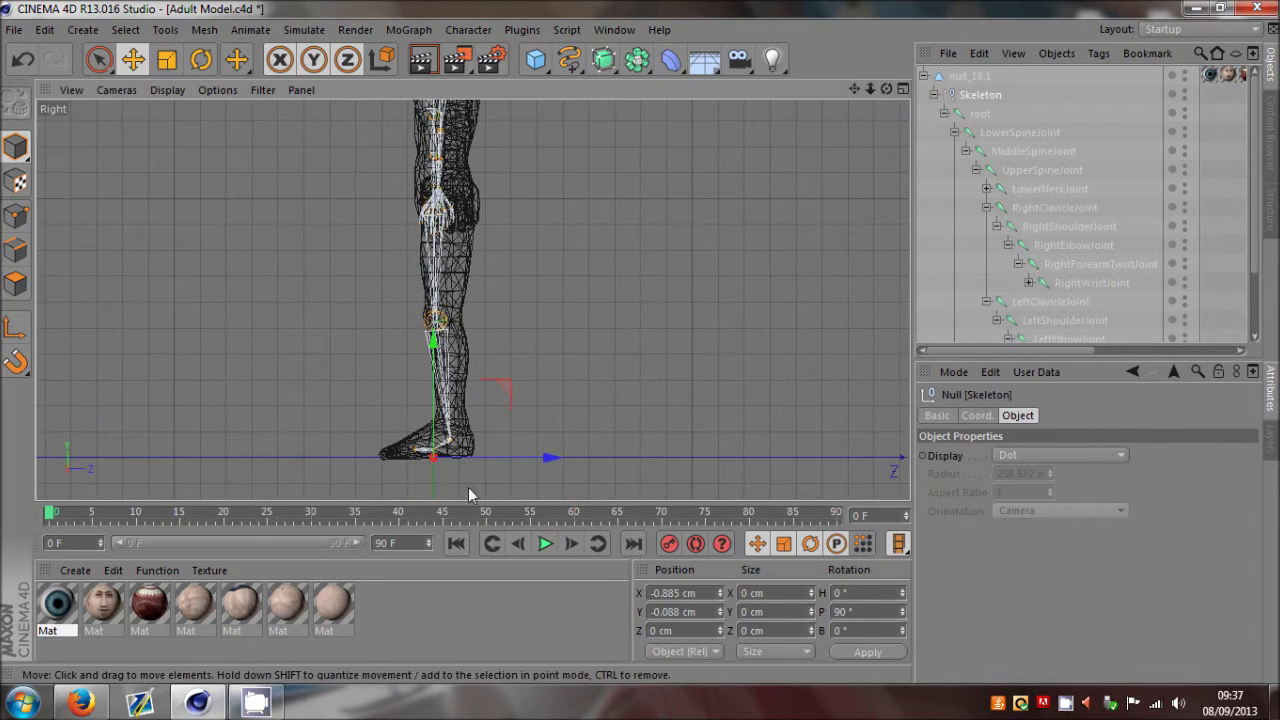
drag(477, 455, 490, 463)
middle_click(507, 284)
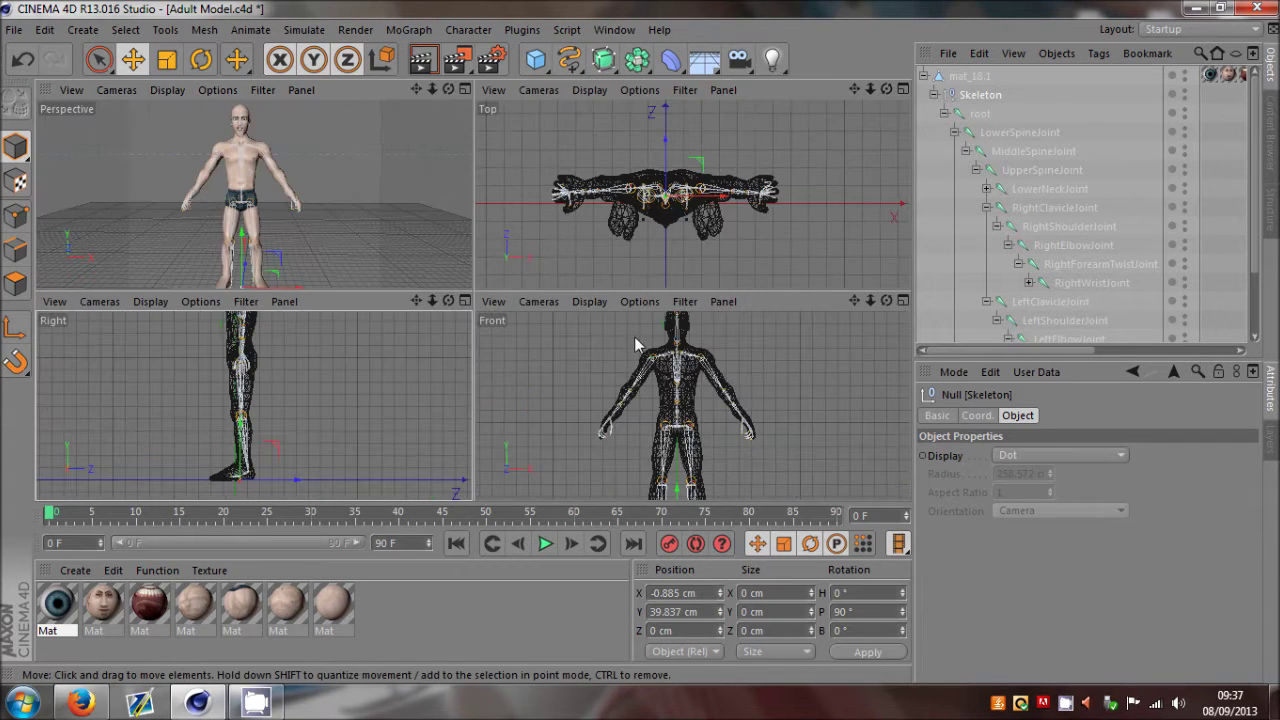
Step: In the Top view, rotate RightShoulderJoint slightly backward and RightElbowJoint about 6° forward to follow the mesh's arm
middle_click(643, 220)
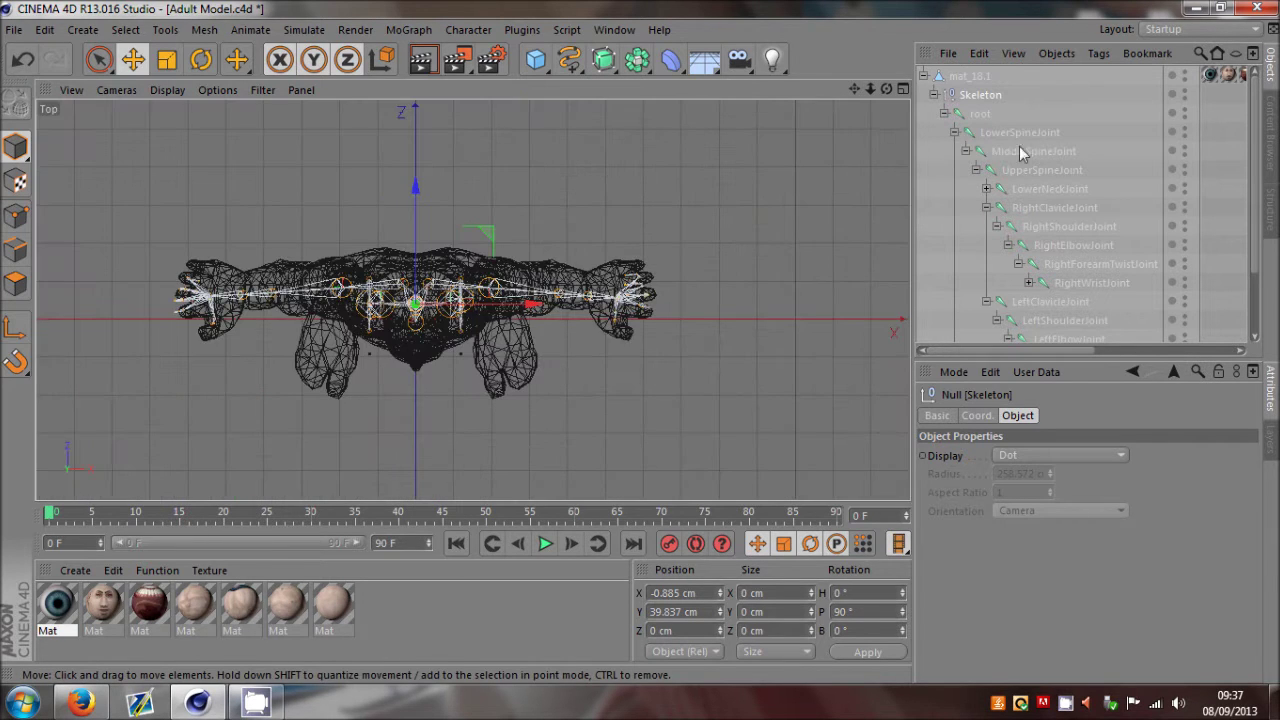
click(1045, 230)
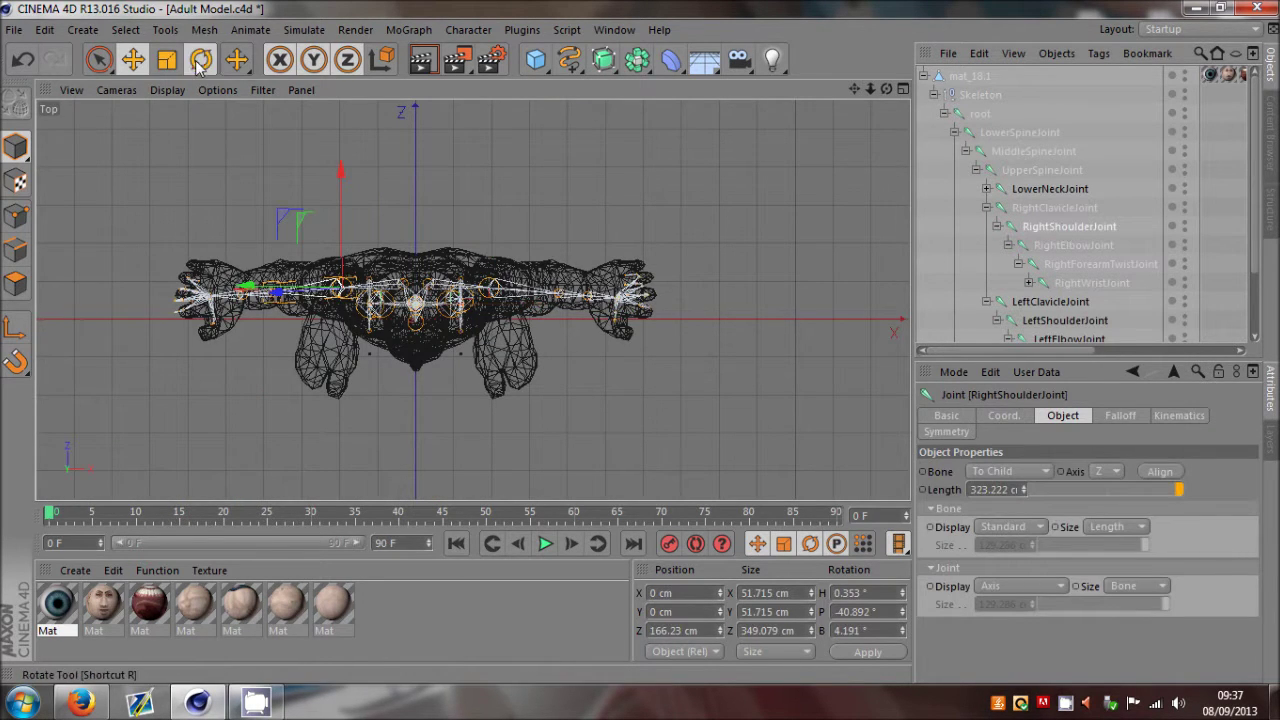
click(201, 61)
scroll(250, 299, up, 5)
scroll(250, 305, up, 2)
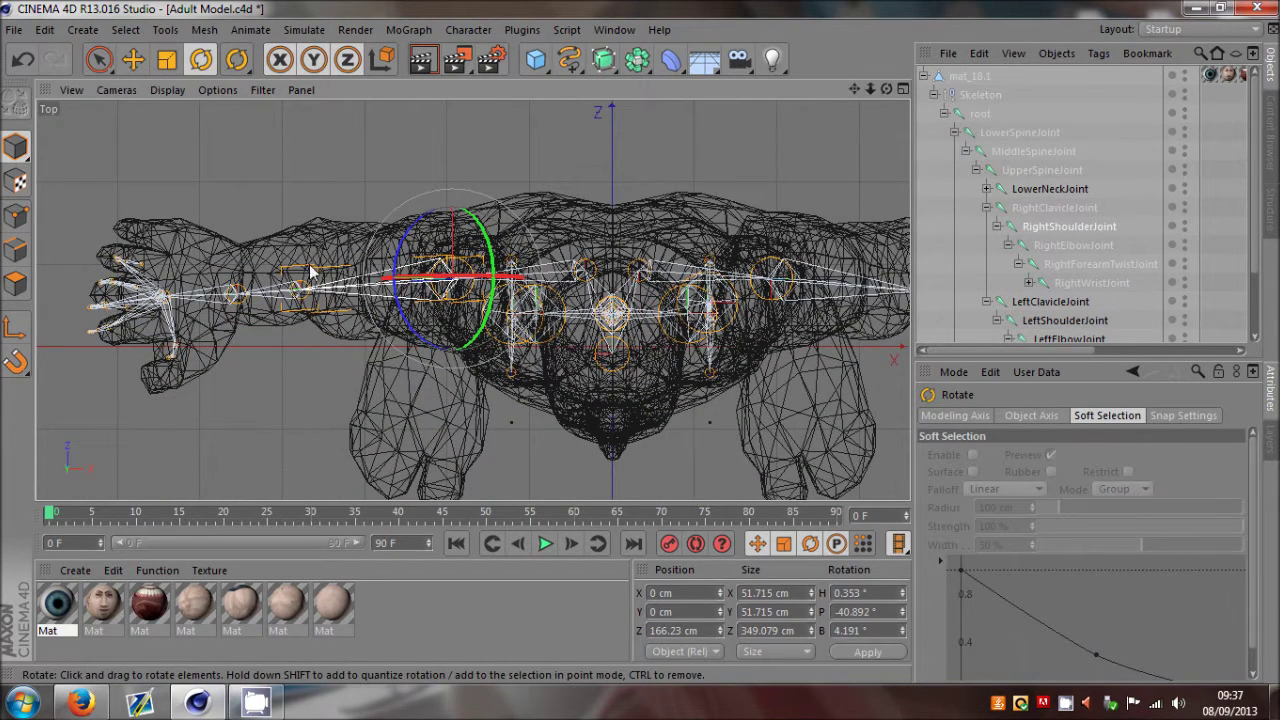
drag(490, 320, 502, 338)
click(1087, 247)
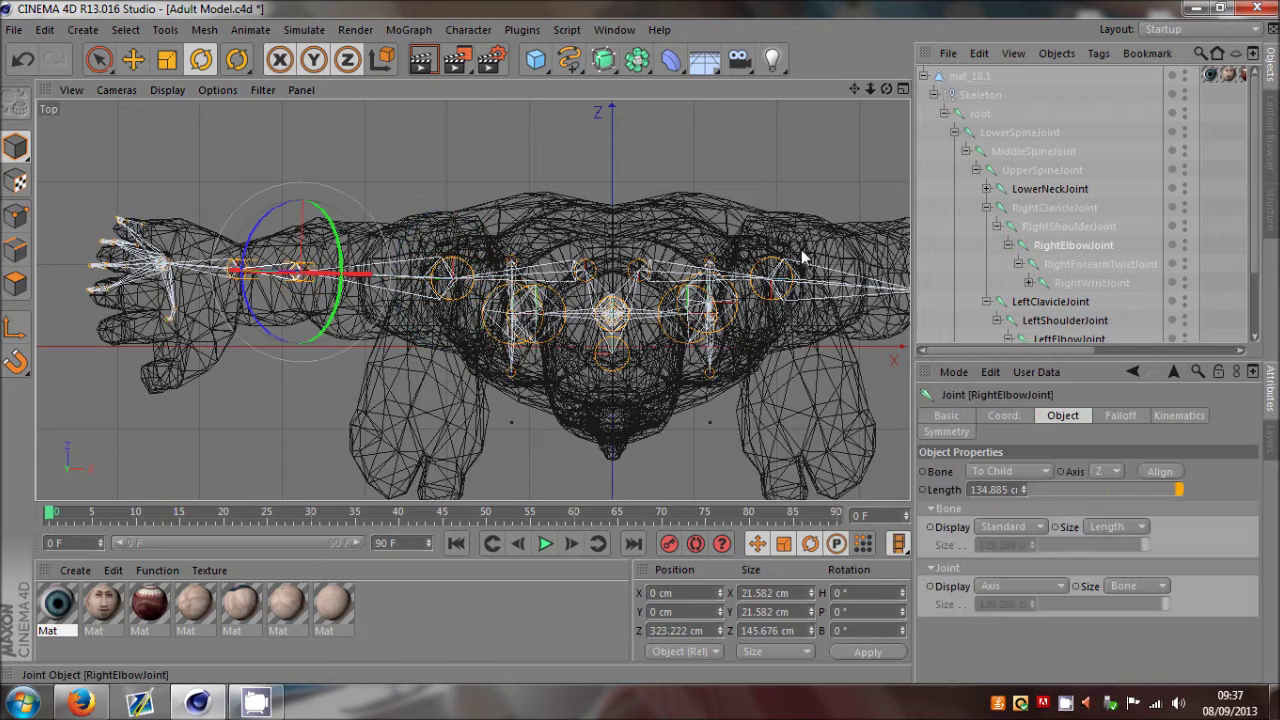
drag(344, 317, 344, 301)
Step: In the Top view, rotate LeftShoulderJoint slightly backward and LeftElbowJoint about 5° forward to follow the mesh's other arm
drag(855, 89, 640, 341)
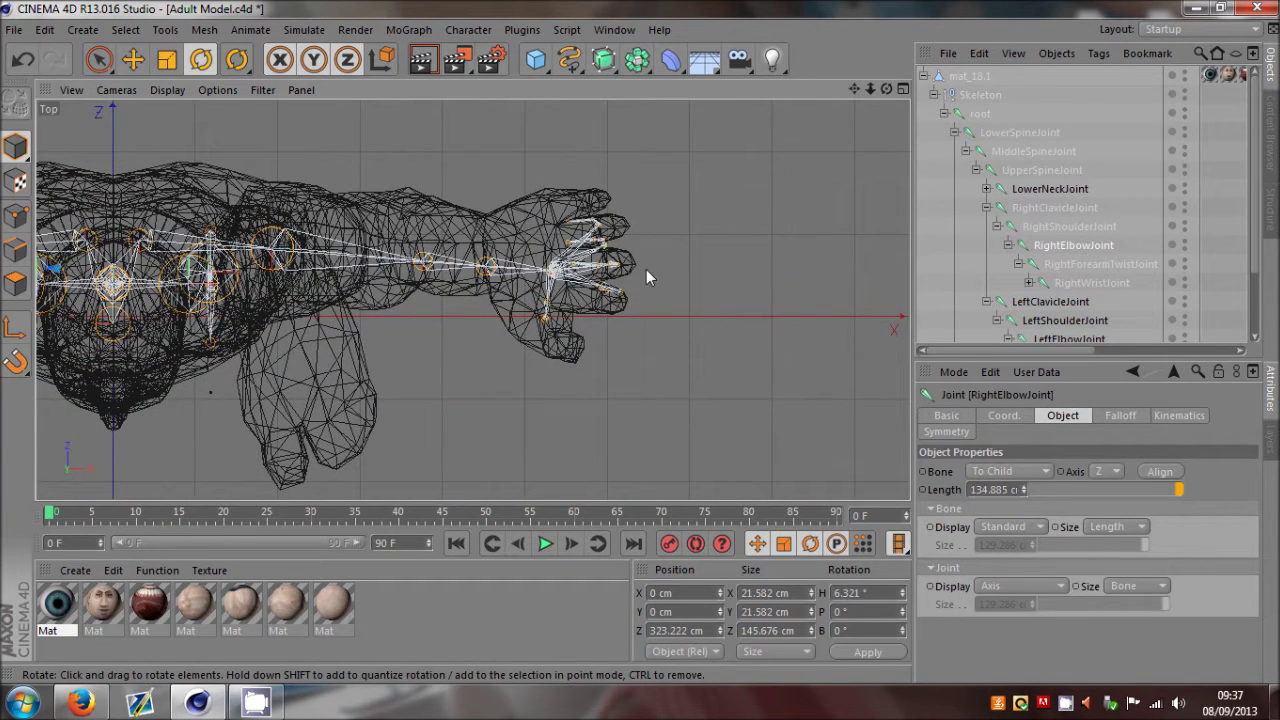
click(1064, 320)
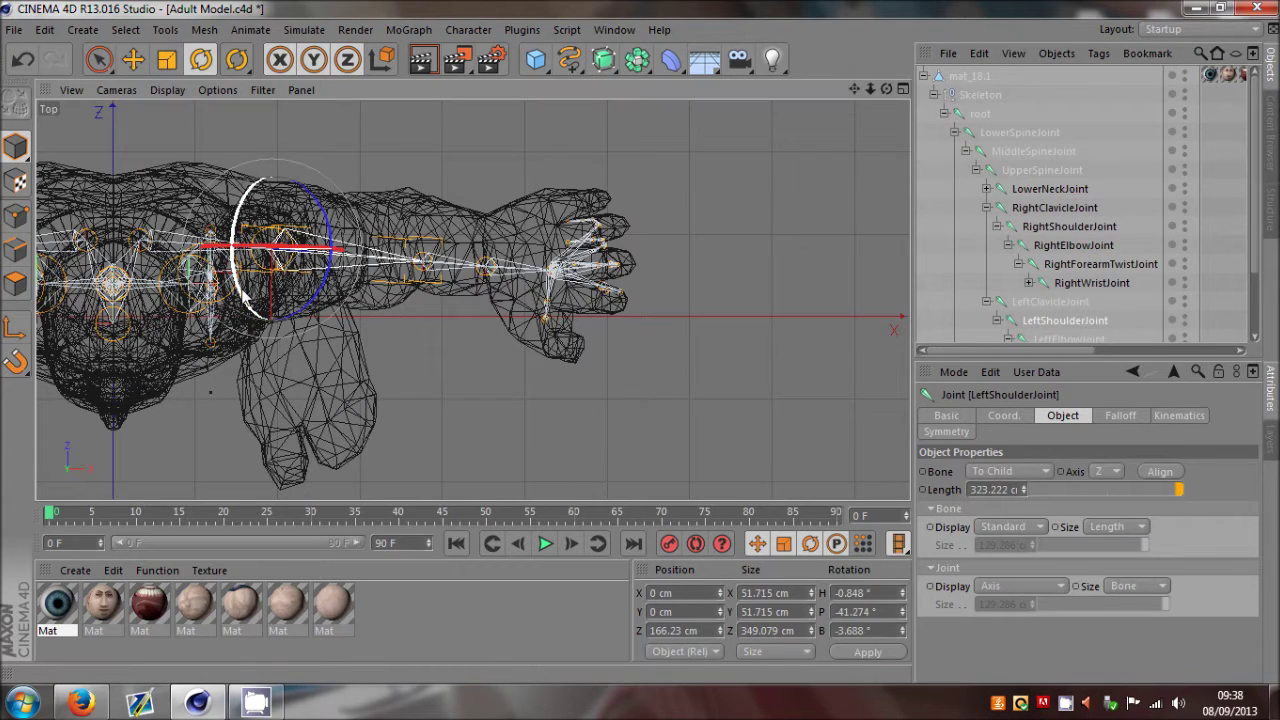
drag(242, 290, 243, 287)
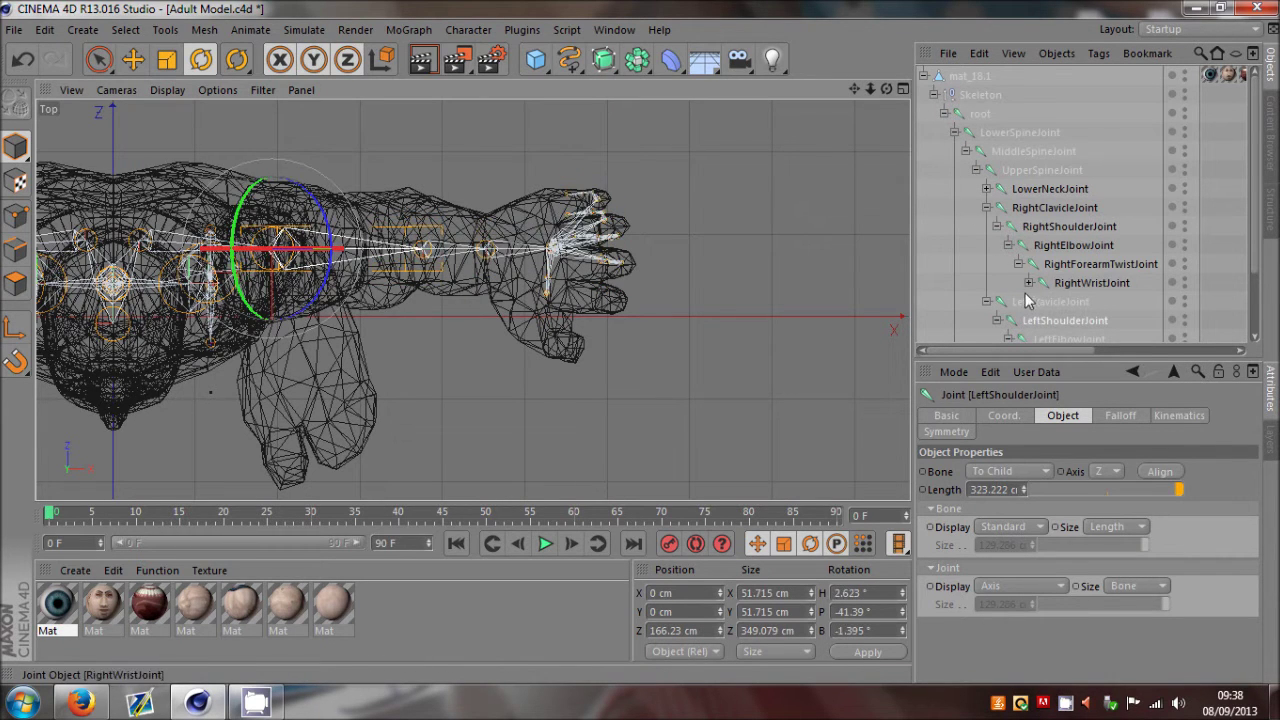
scroll(1062, 285, down, 3)
click(1069, 260)
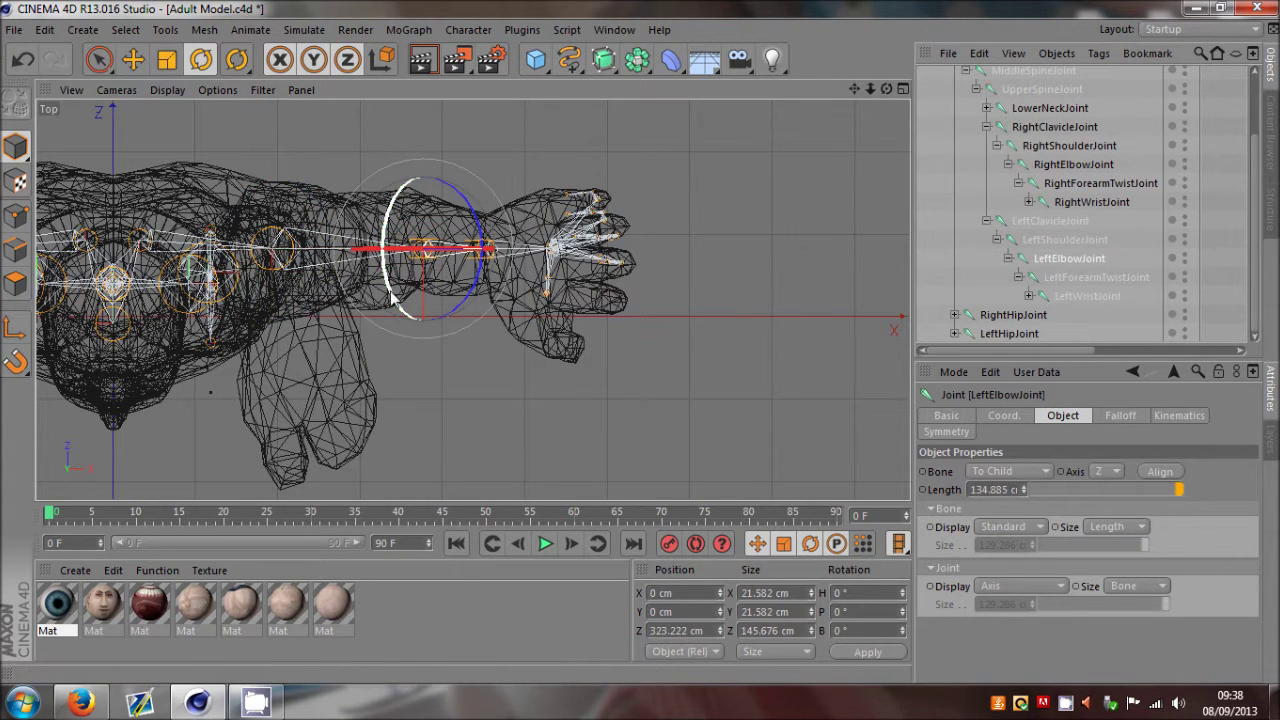
drag(388, 283, 387, 280)
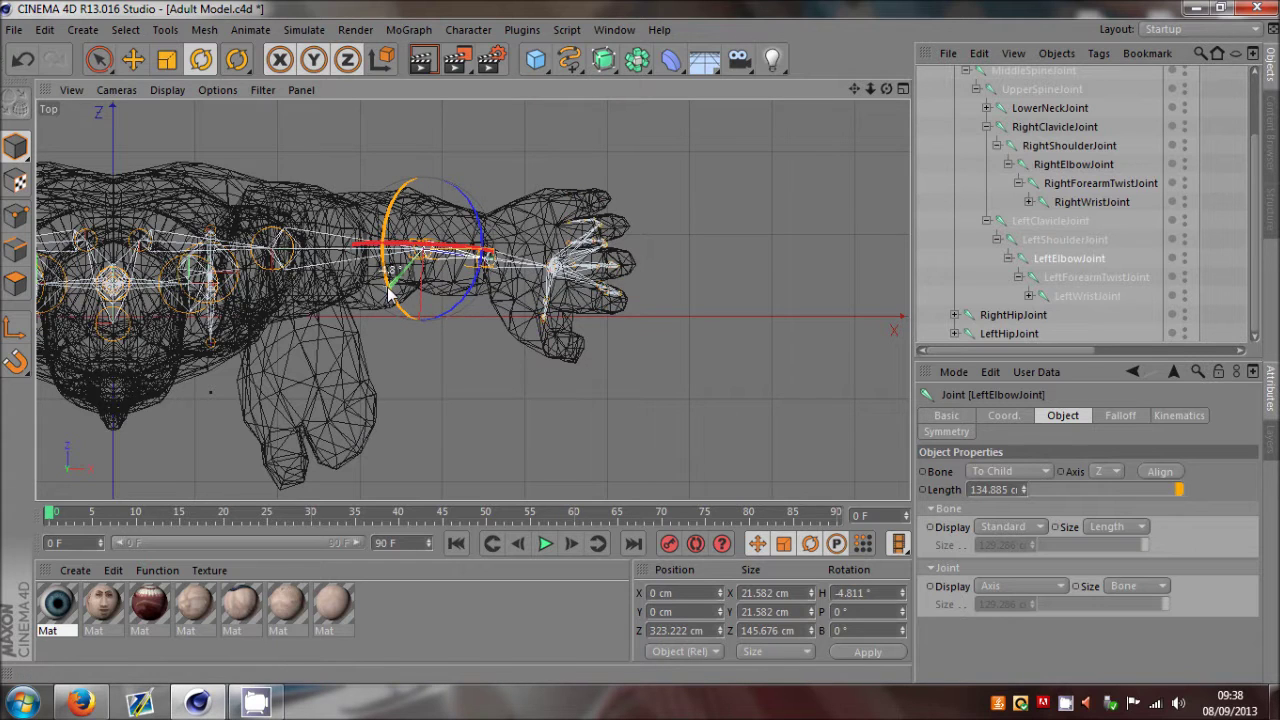
Step: Examine how the arm and hand joints sit inside the mesh in the Front view and from several Perspective angles
middle_click(549, 240)
middle_click(233, 211)
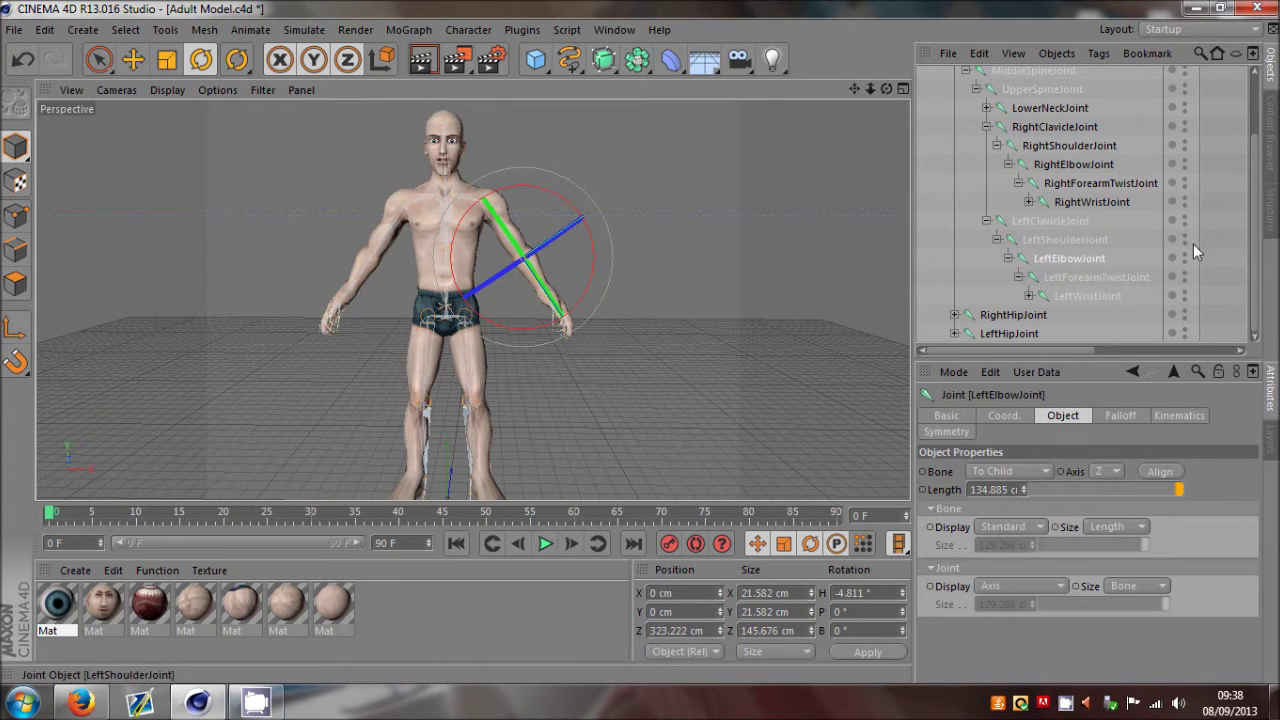
middle_click(469, 331)
middle_click(580, 426)
scroll(464, 316, up, 1)
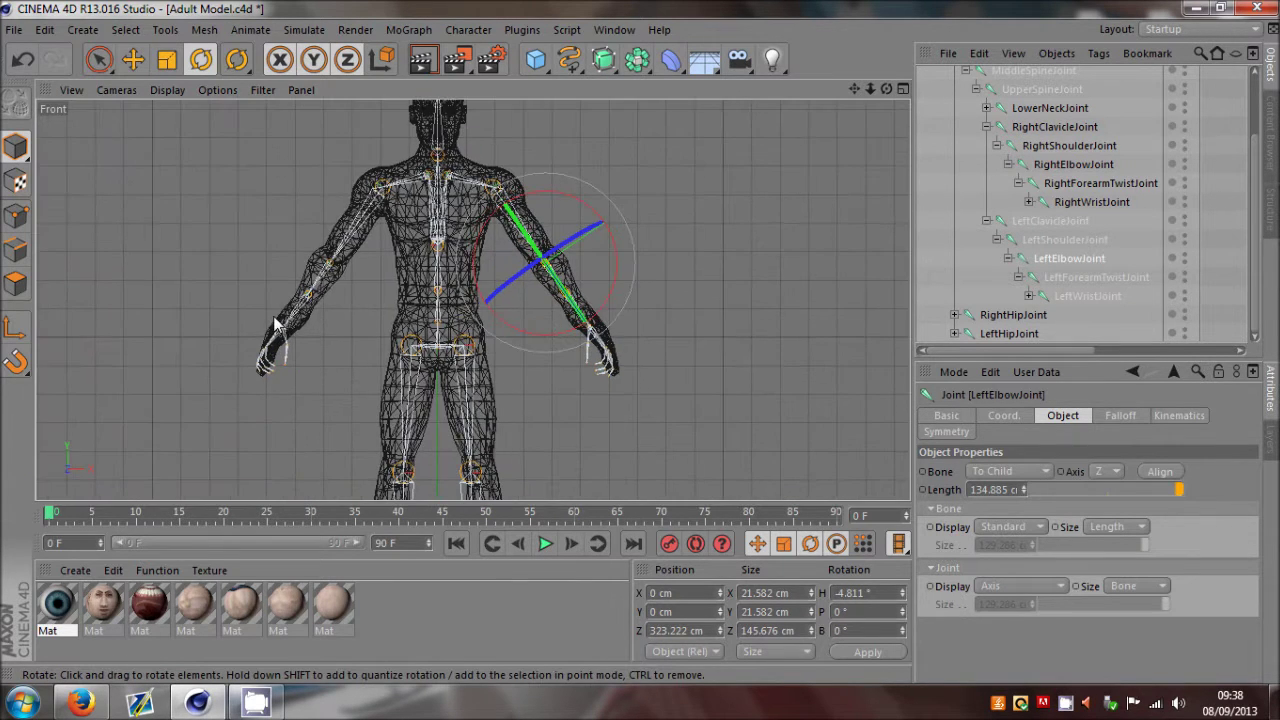
middle_click(273, 318)
middle_click(209, 228)
click(1239, 262)
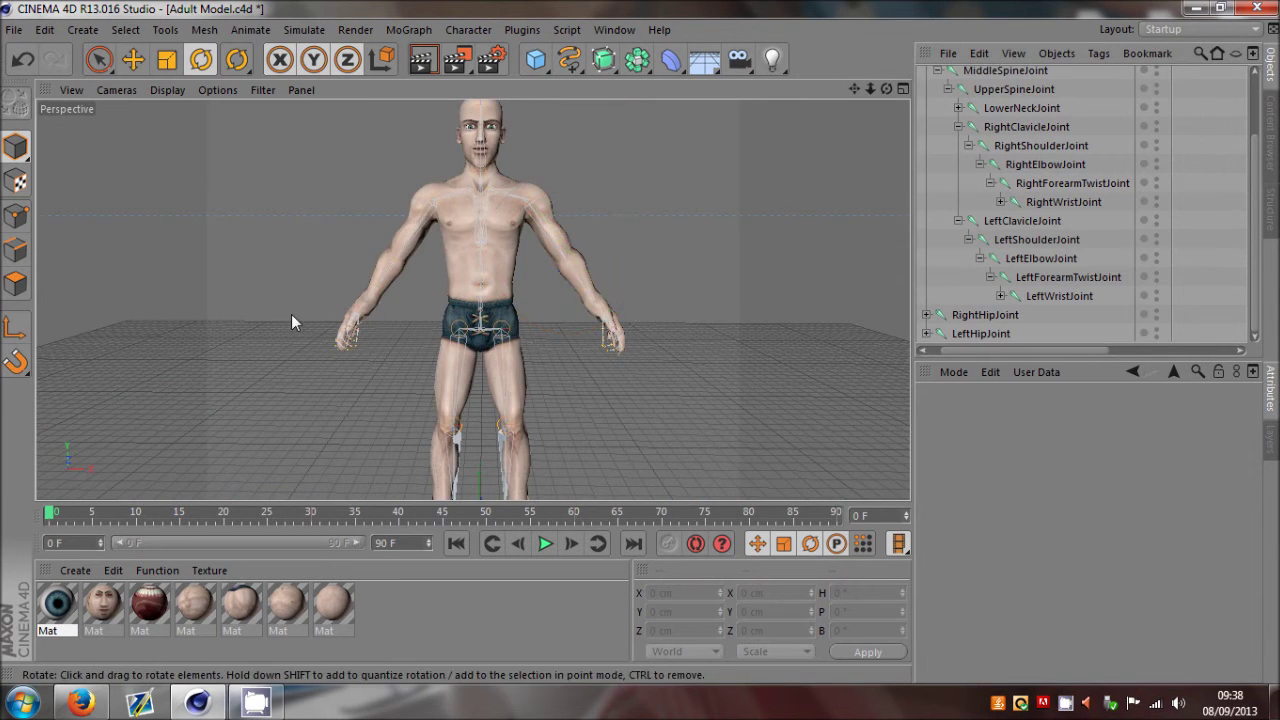
scroll(288, 325, up, 3)
scroll(364, 321, up, 3)
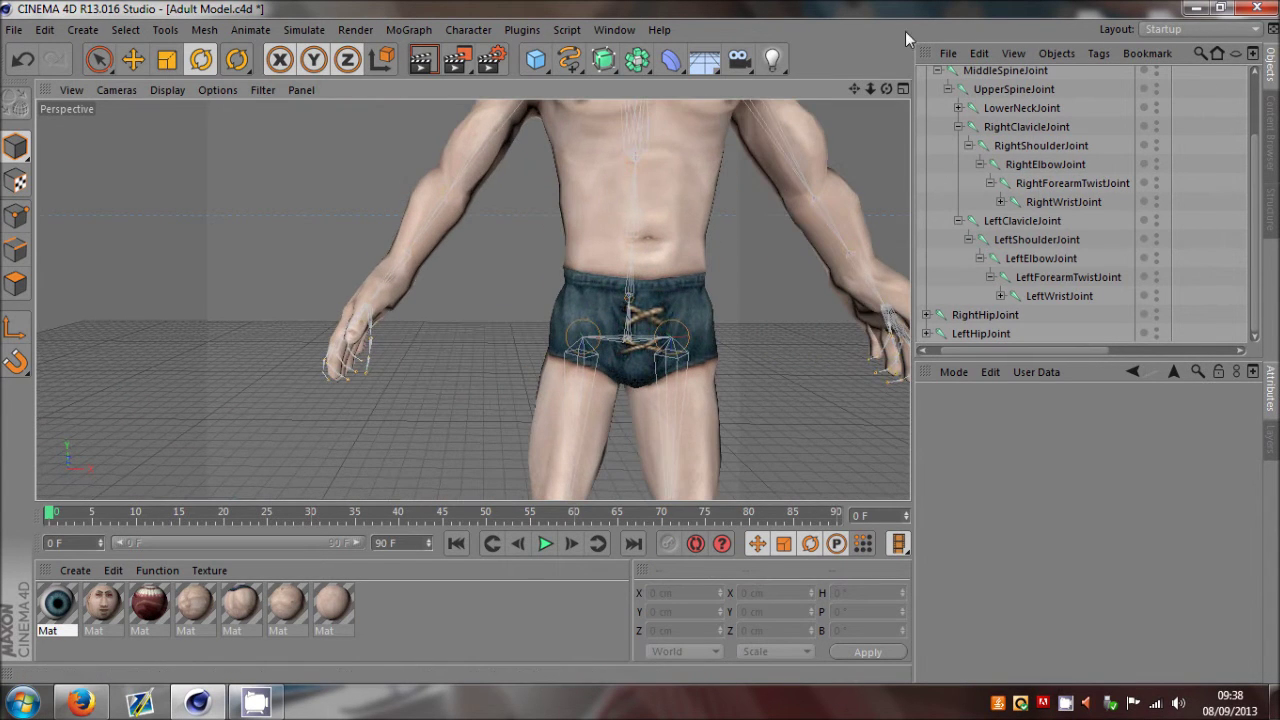
mouse_move(641, 342)
mouse_down()
mouse_move(625, 339)
mouse_move(640, 341)
mouse_up()
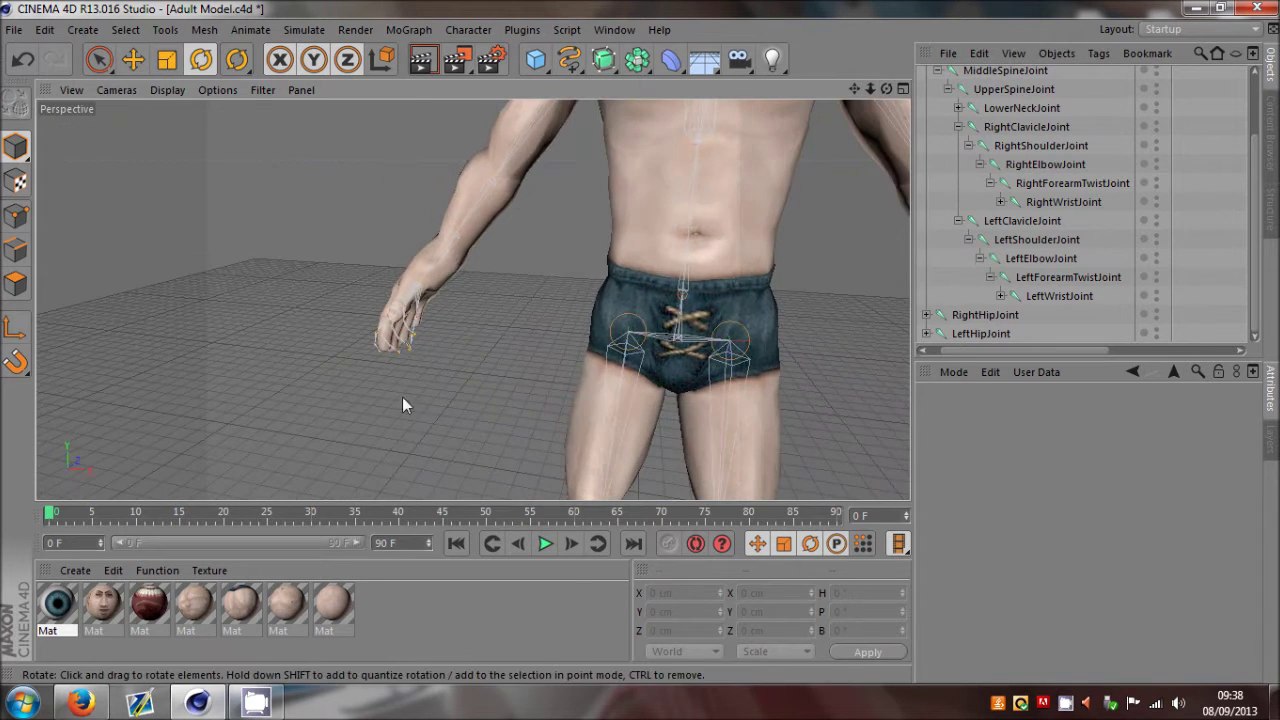
scroll(613, 364, down, 1)
alt+drag(604, 381, 493, 301)
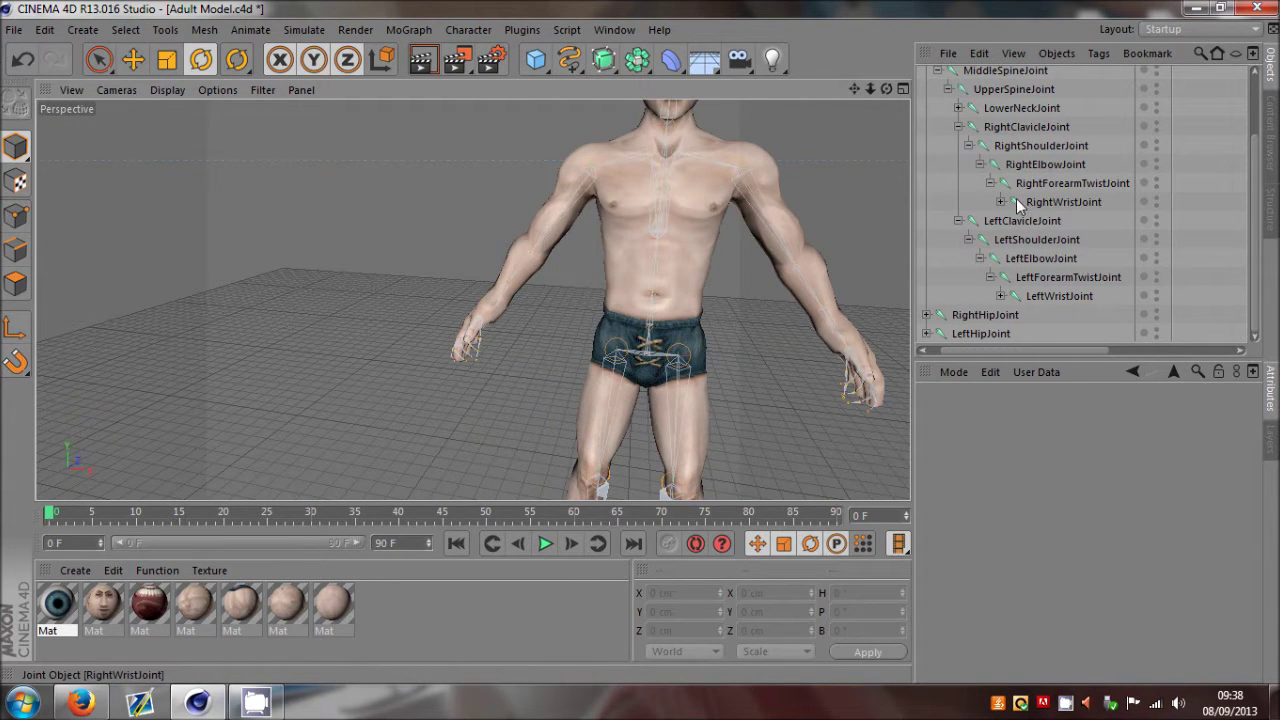
Step: Hide the Skeleton in the viewport and force only RightWristJoint with its finger joints visible
scroll(985, 209, up, 3)
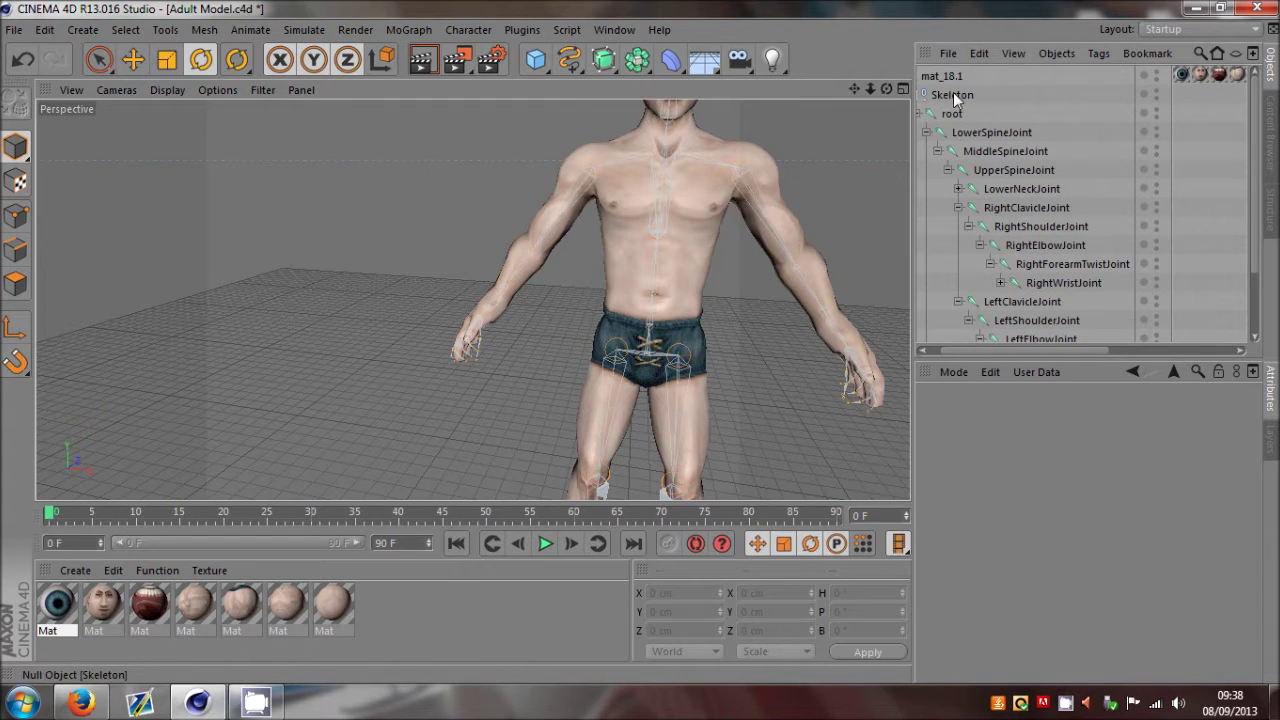
click(1156, 90)
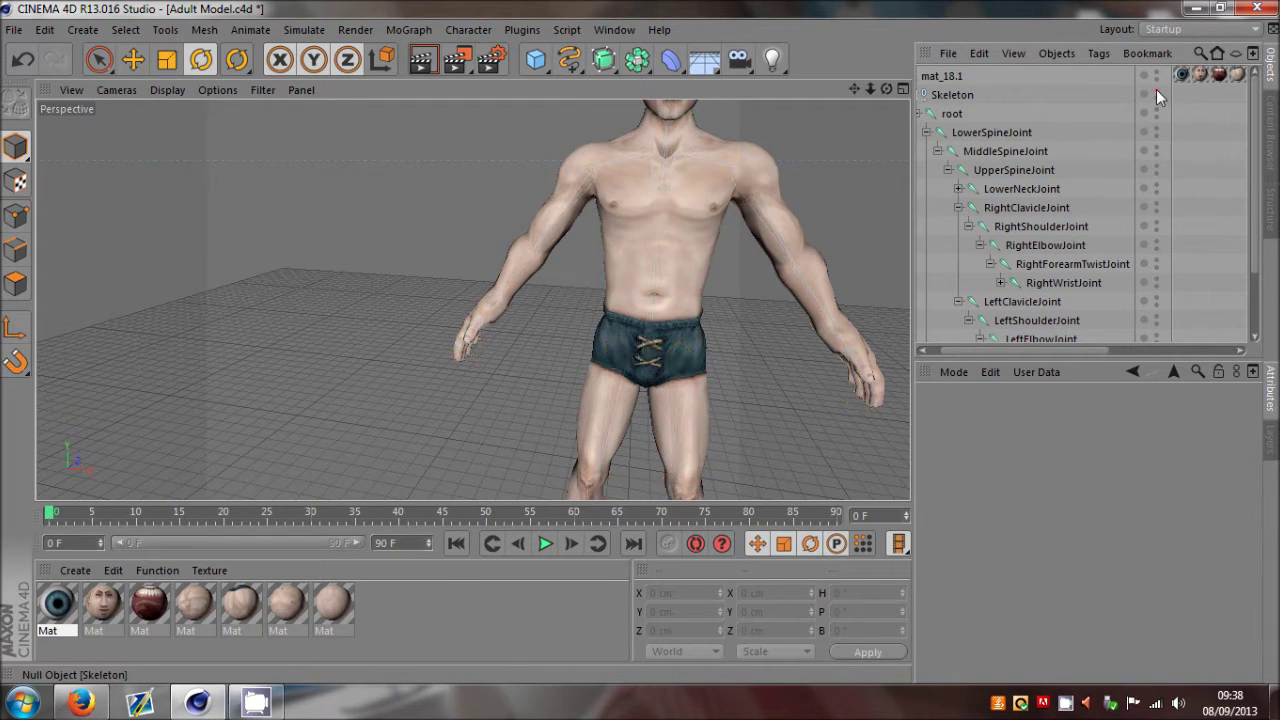
click(942, 94)
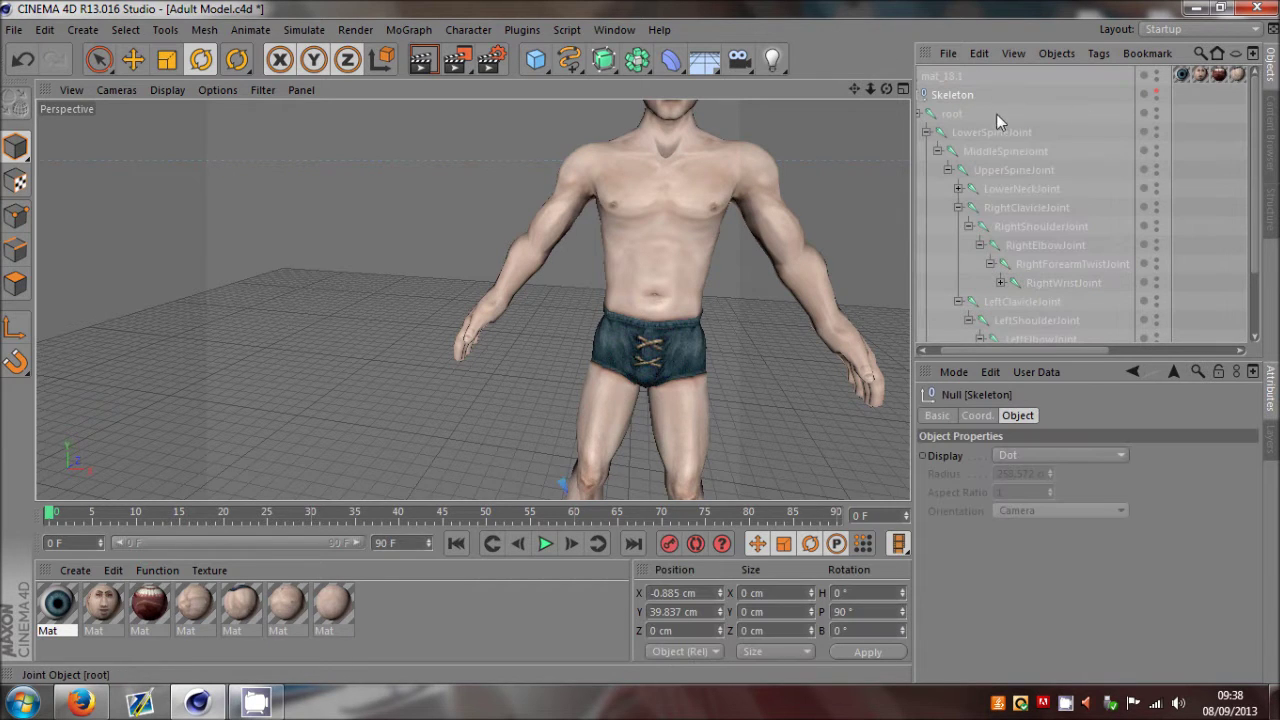
click(1197, 160)
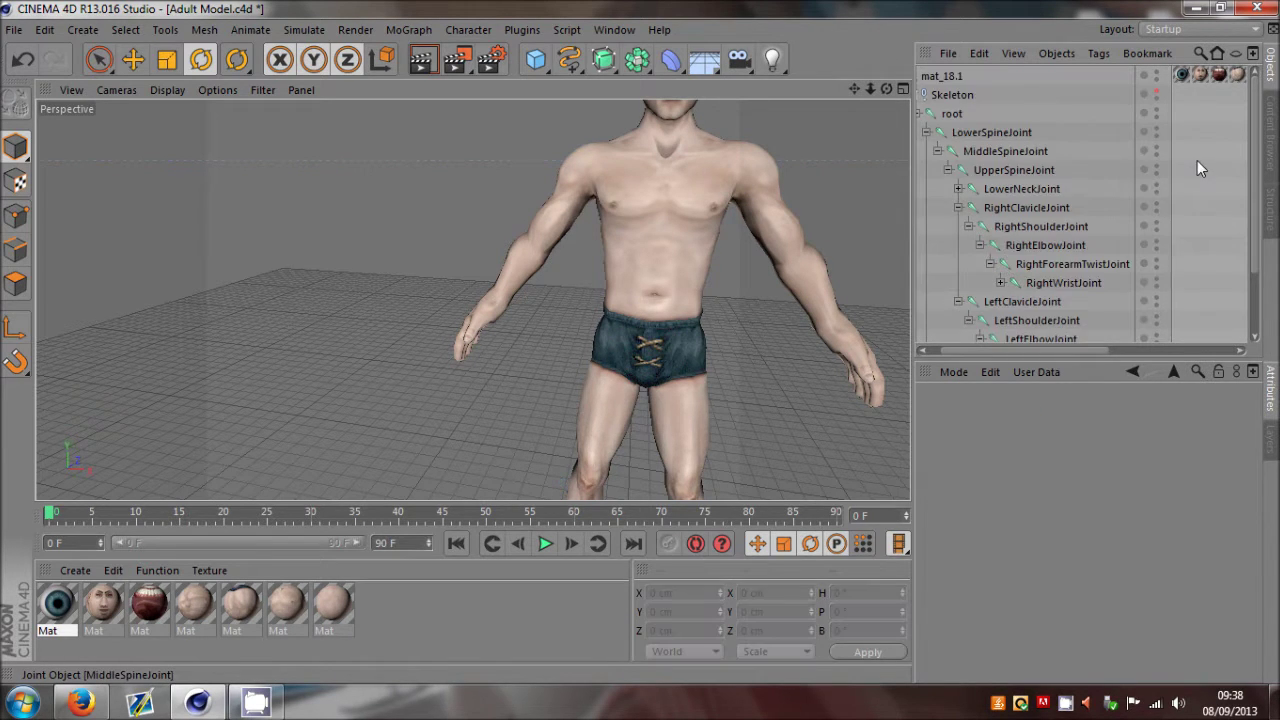
scroll(1086, 209, down, 2)
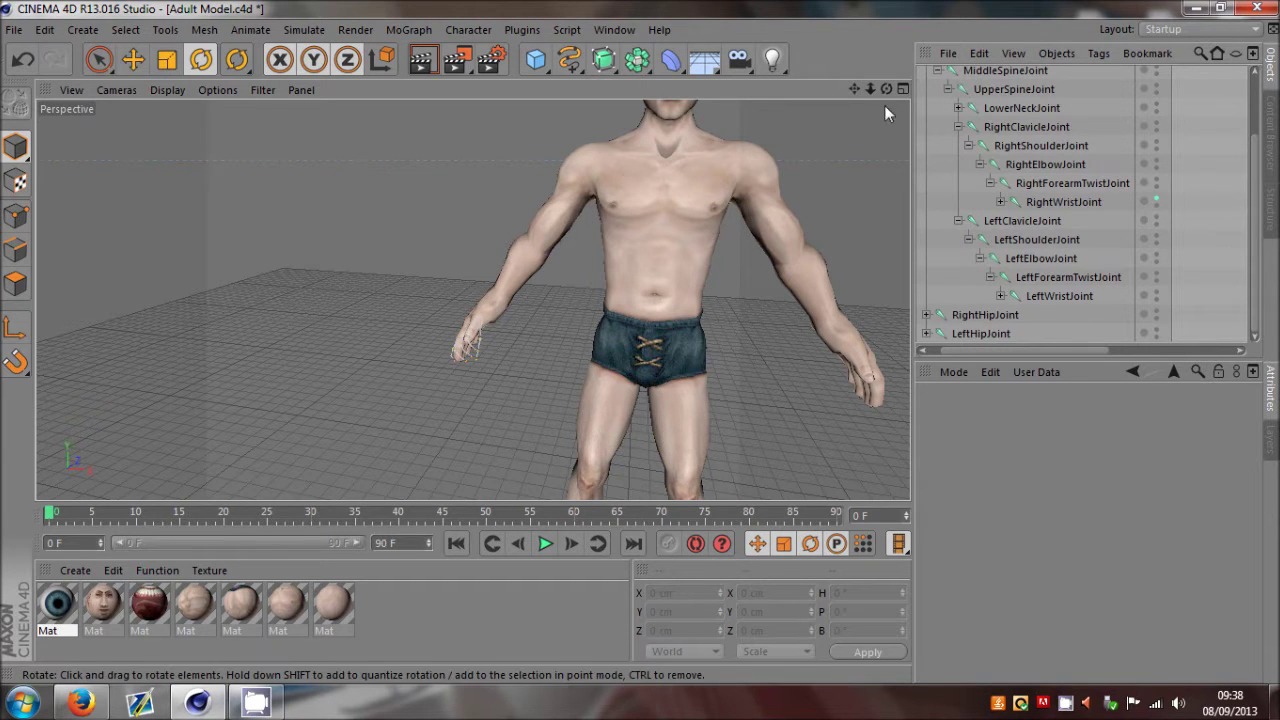
Step: Move RightWristJoint about 85 cm up toward the forearm and about 13 cm sideways so it sits centred in the mesh's wrist
drag(886, 90, 640, 341)
scroll(1078, 219, up, 2)
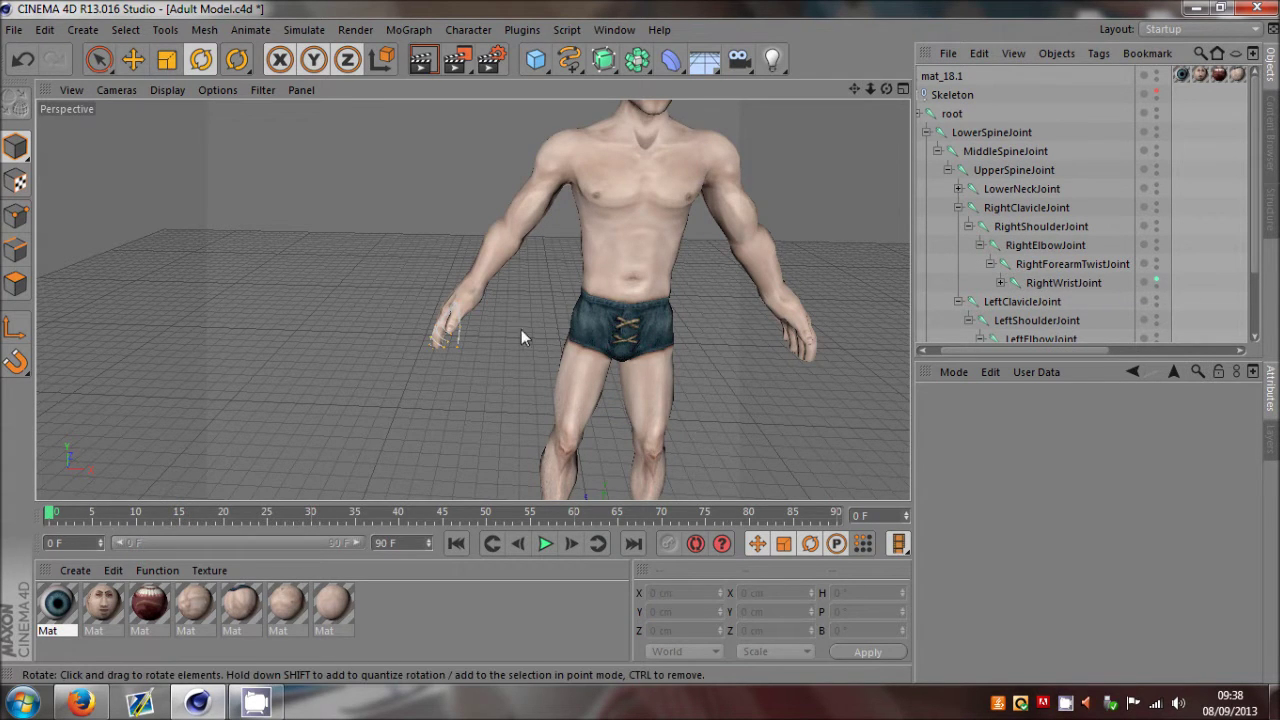
scroll(368, 314, up, 2)
scroll(496, 324, up, 4)
scroll(470, 302, up, 3)
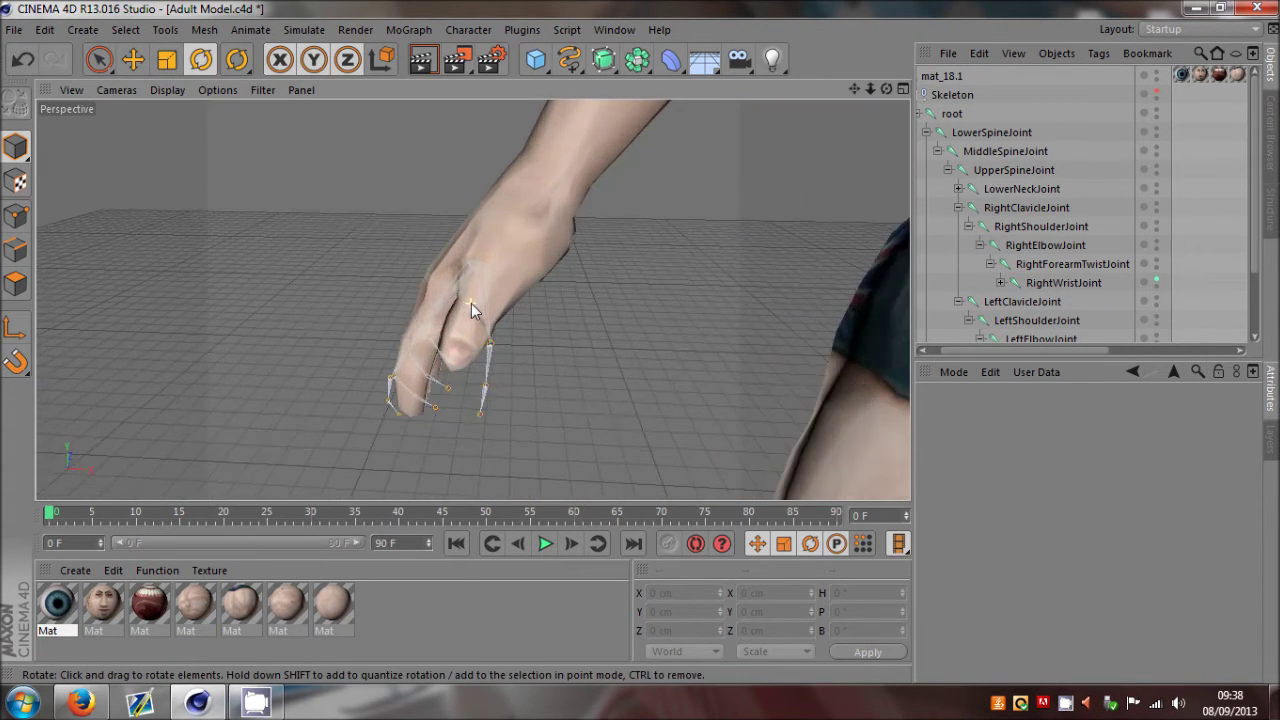
drag(886, 90, 640, 341)
drag(870, 89, 640, 341)
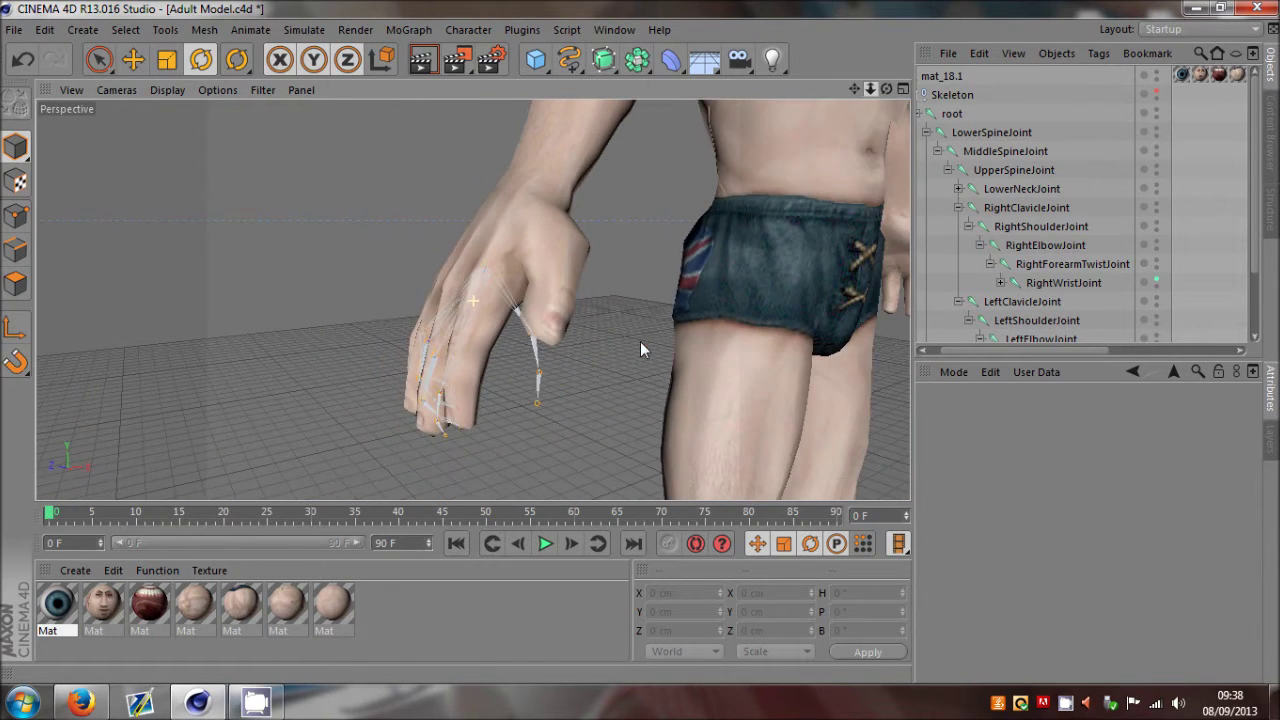
drag(886, 89, 640, 341)
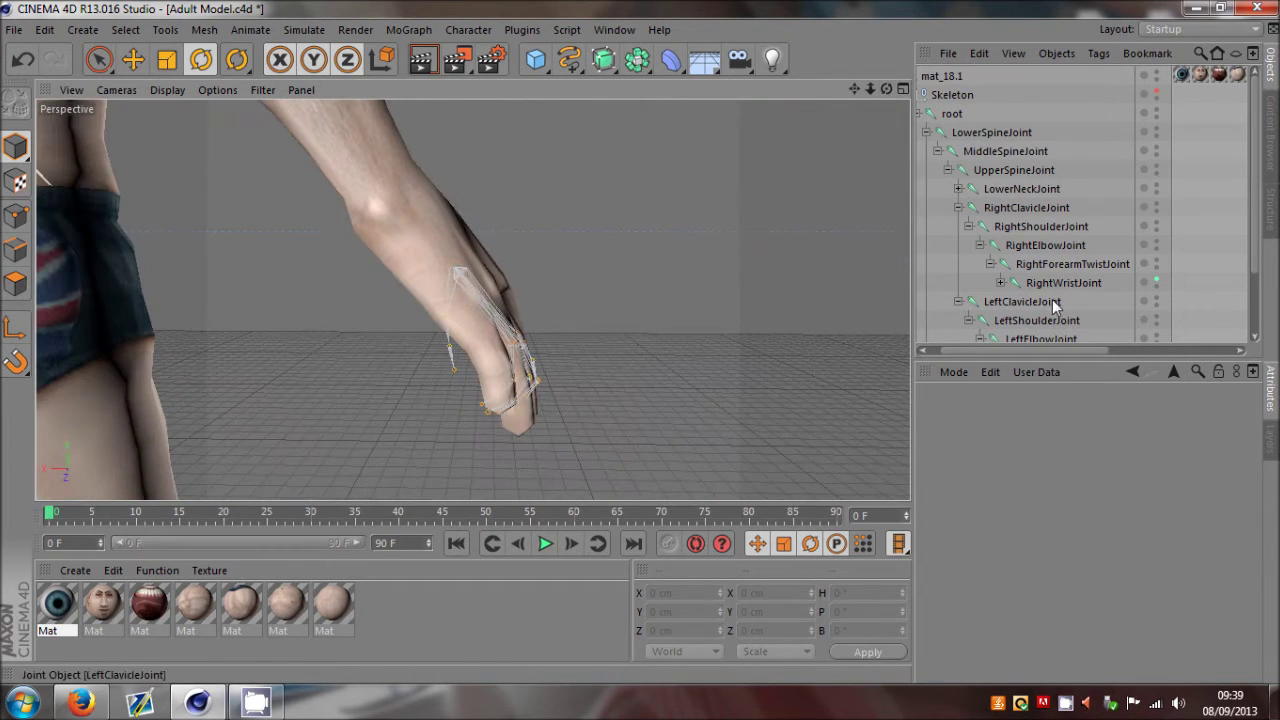
click(1058, 284)
click(133, 60)
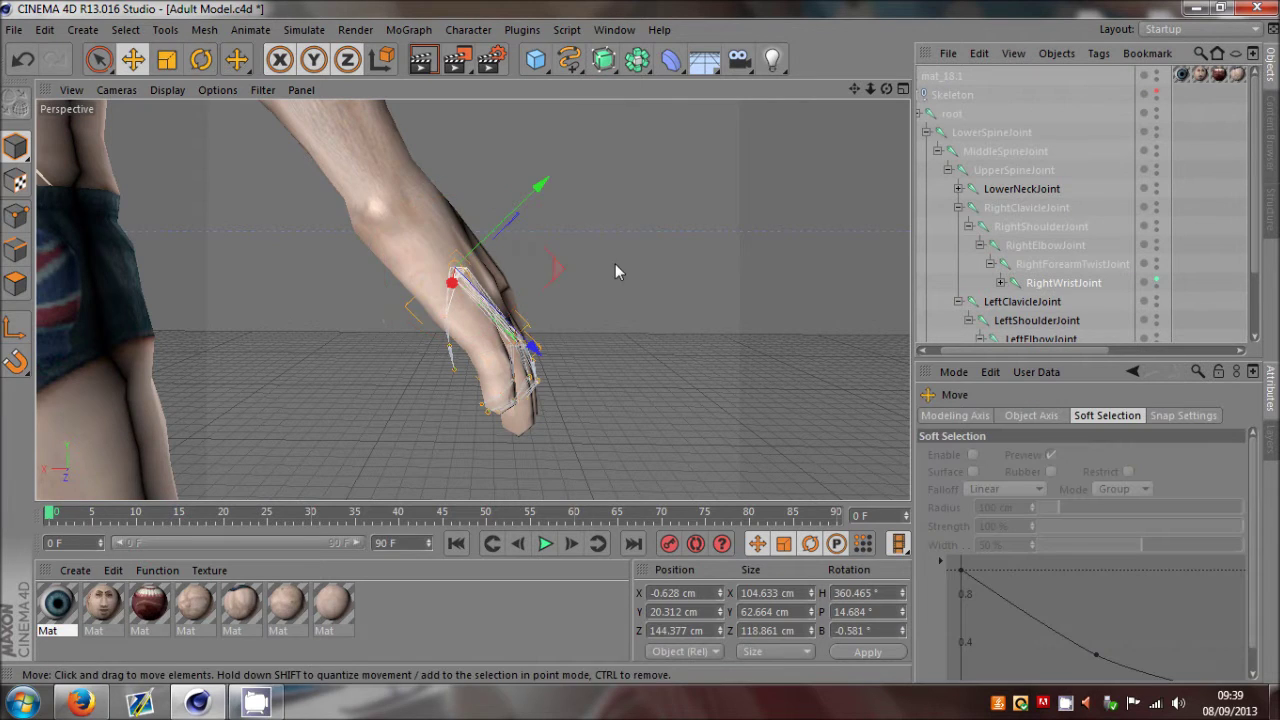
drag(615, 263, 561, 202)
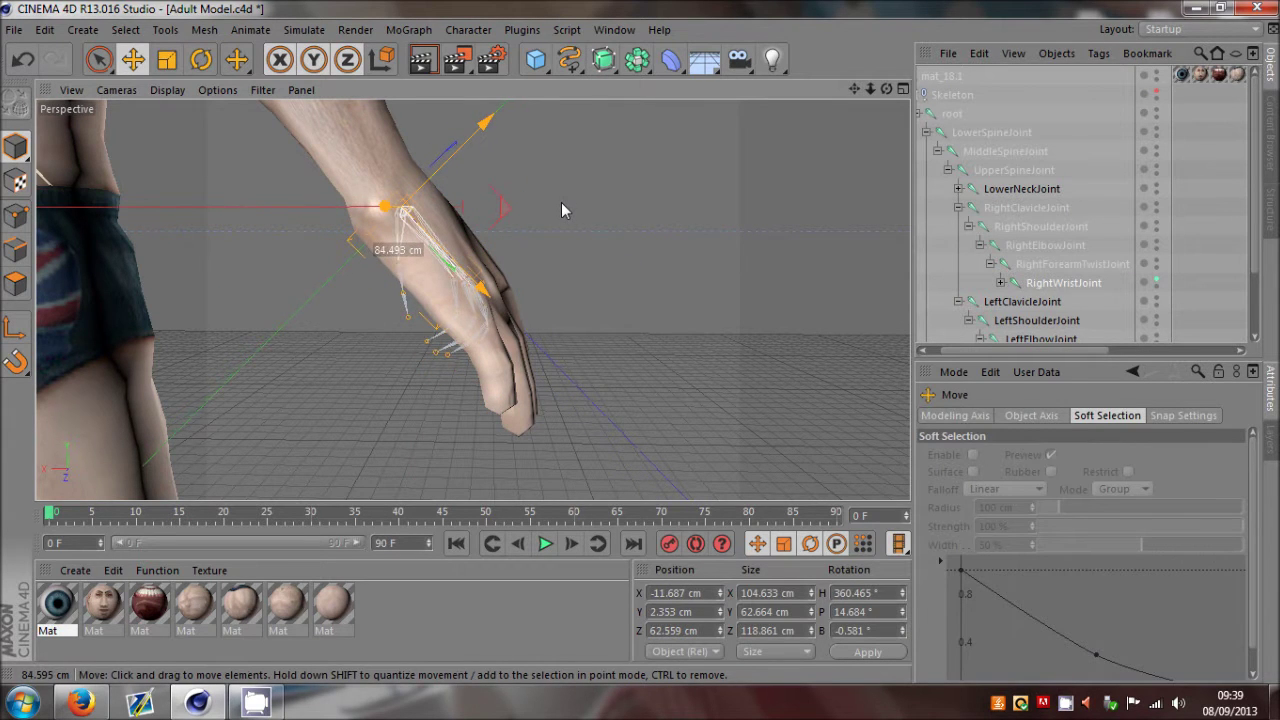
drag(887, 89, 640, 341)
drag(424, 193, 409, 195)
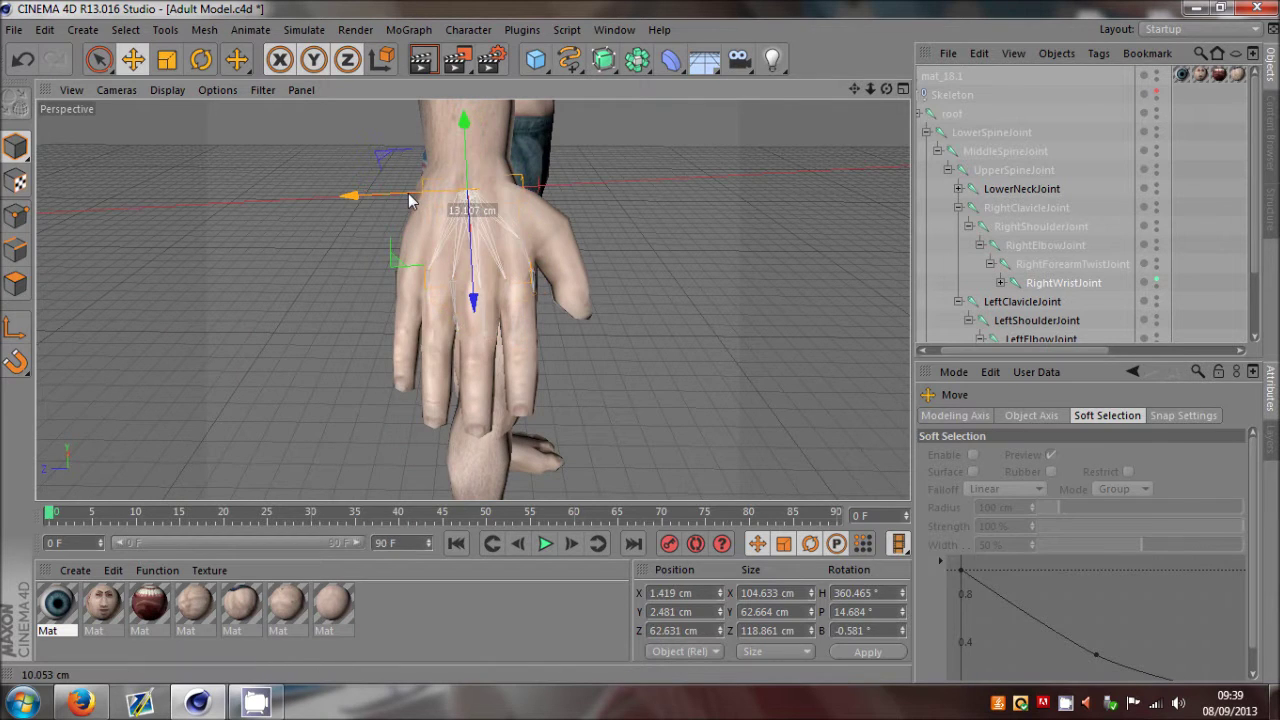
Step: Move the thumb's base joint, the last Joint.1 under RightWristJoint, up into the mesh hand to about X -56.5, Y -6.3, Z 65.8 cm
drag(888, 90, 643, 349)
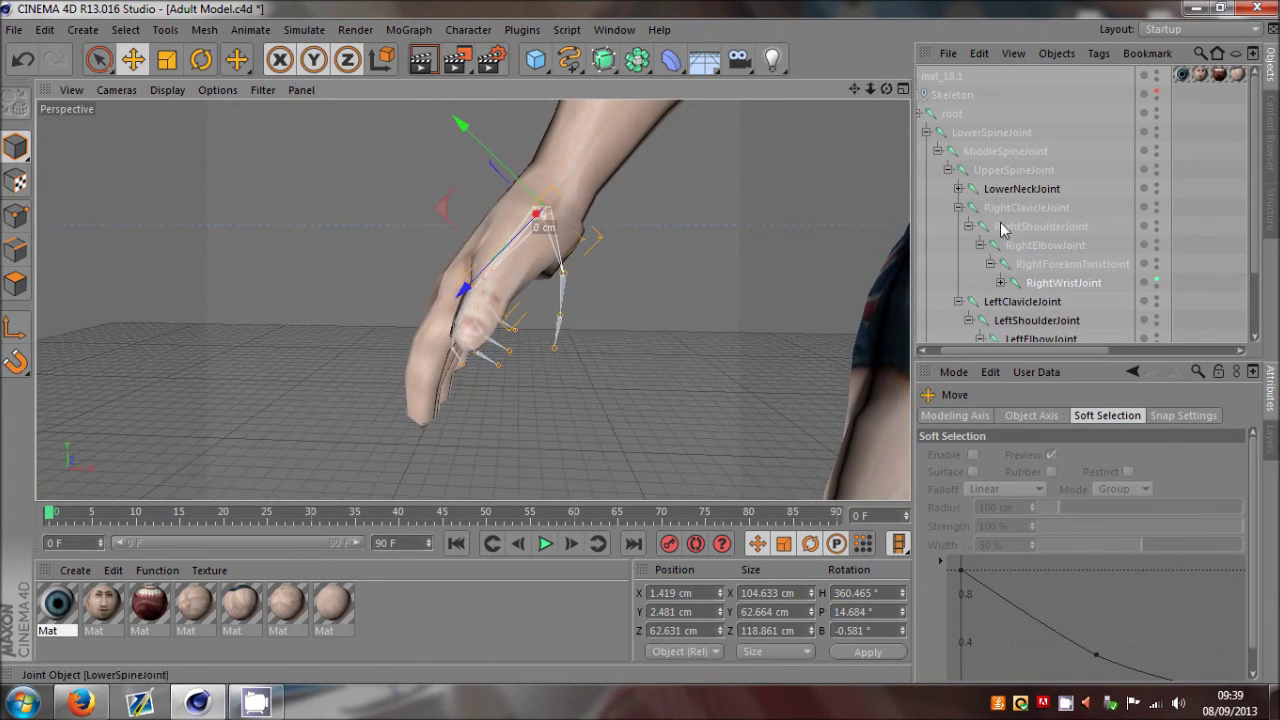
click(1001, 284)
scroll(1019, 210, down, 3)
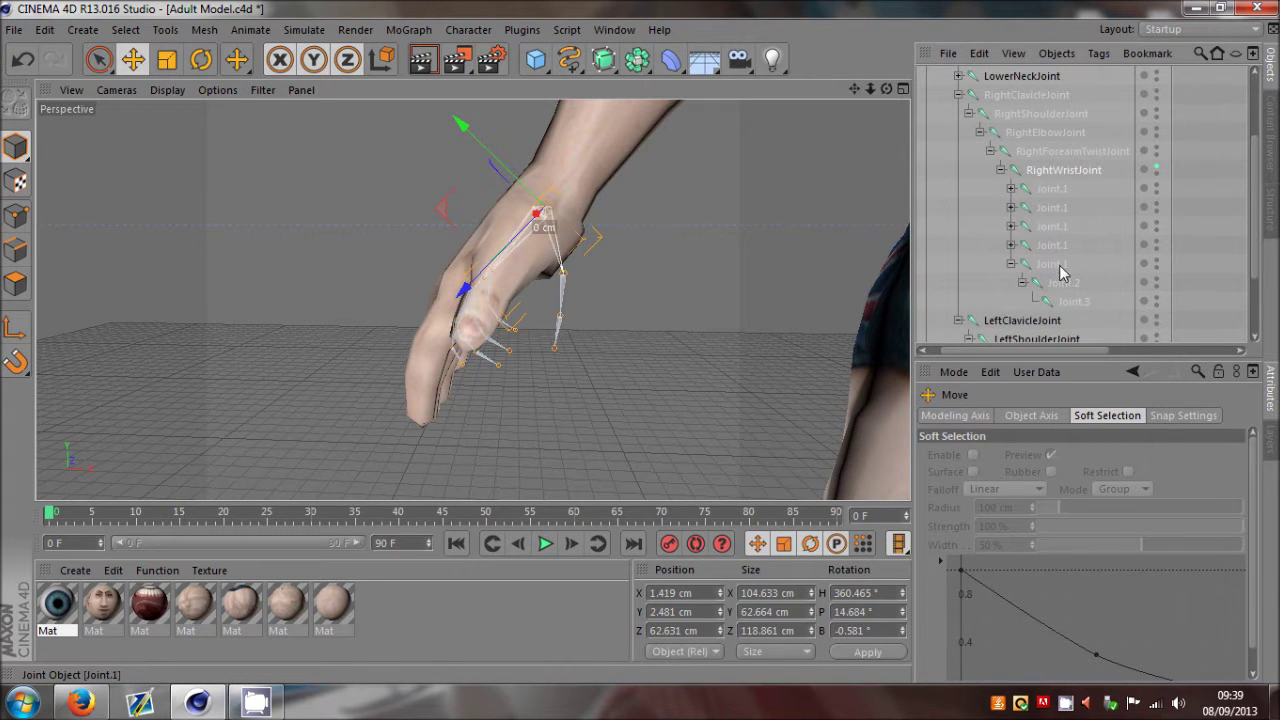
click(1052, 264)
drag(887, 89, 643, 349)
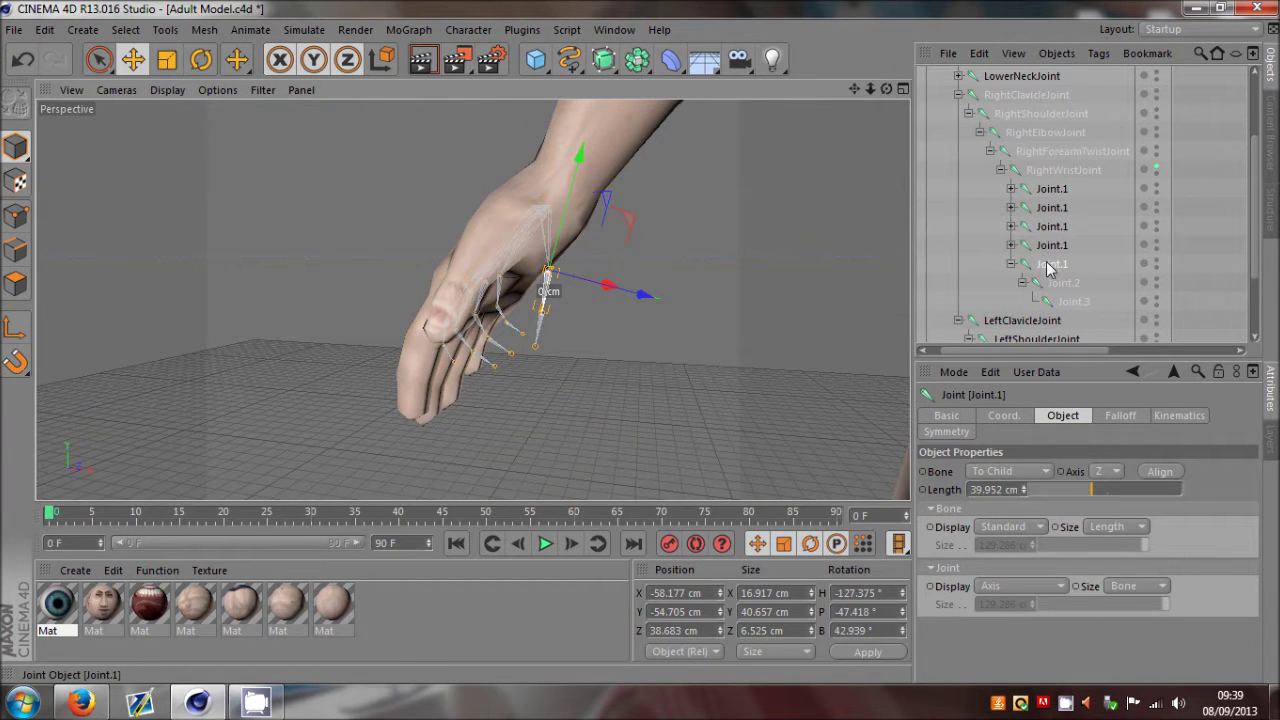
click(1046, 265)
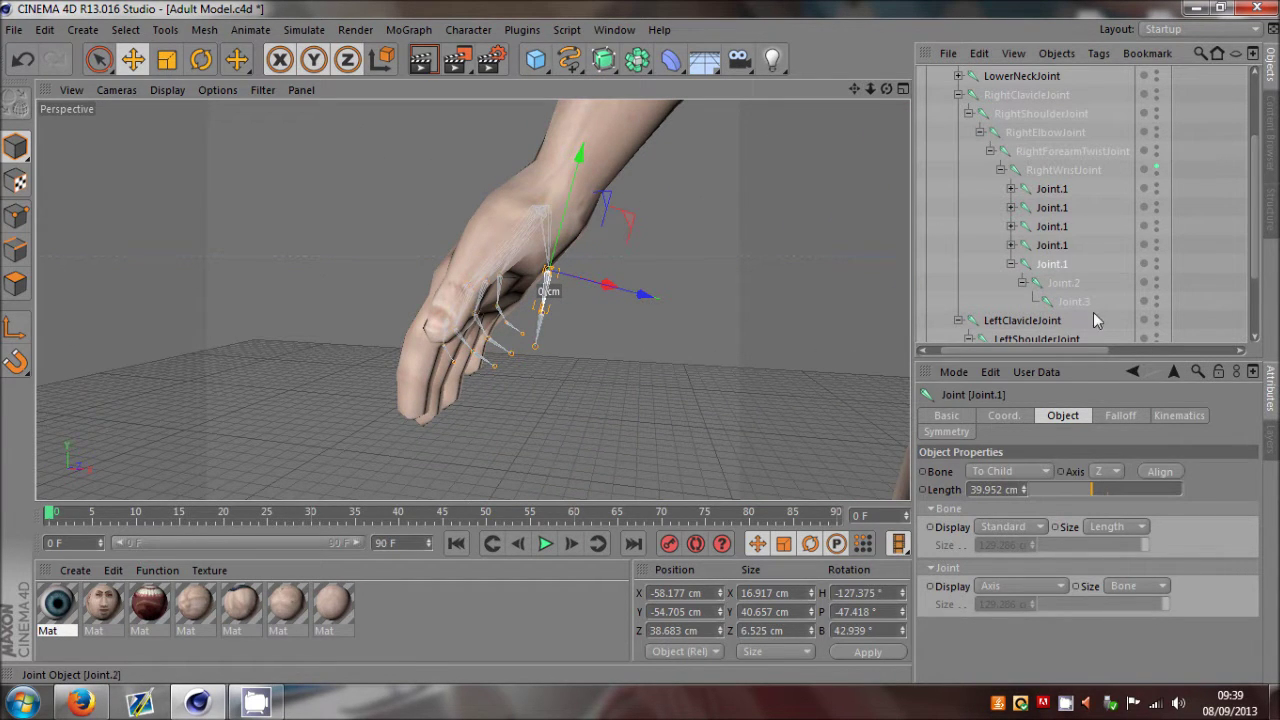
drag(887, 89, 643, 349)
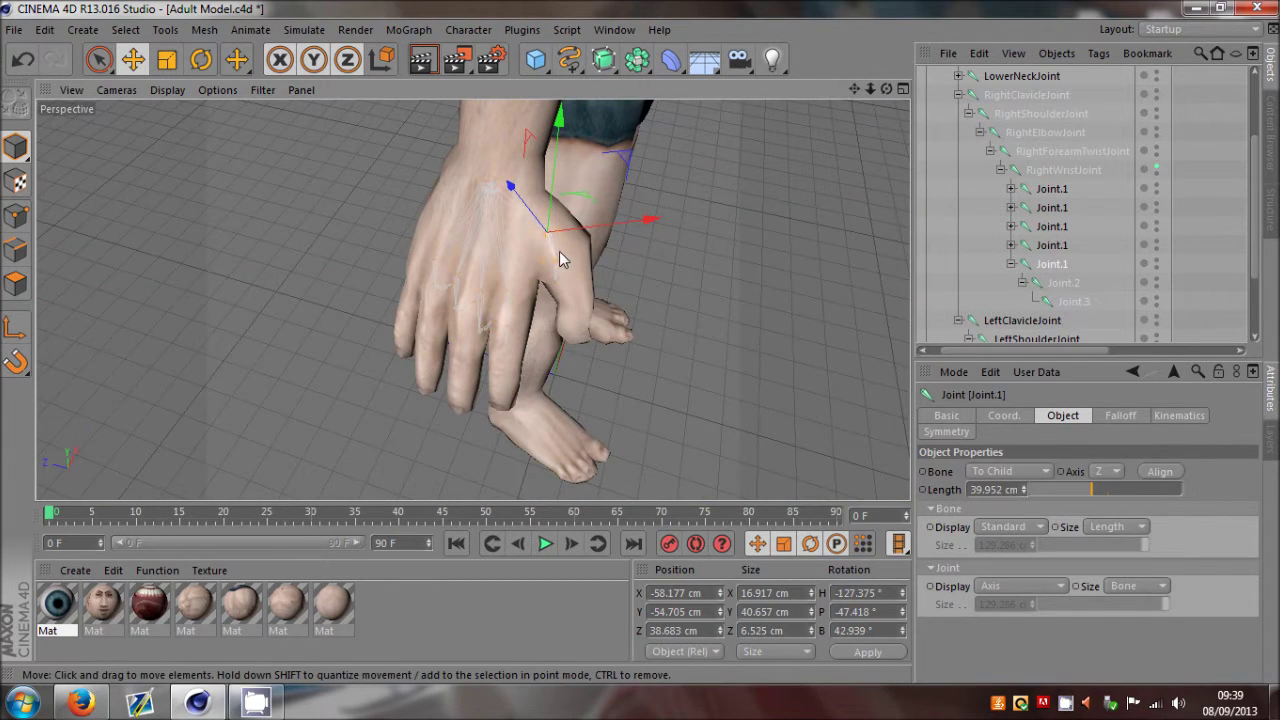
drag(886, 88, 641, 343)
drag(805, 330, 728, 367)
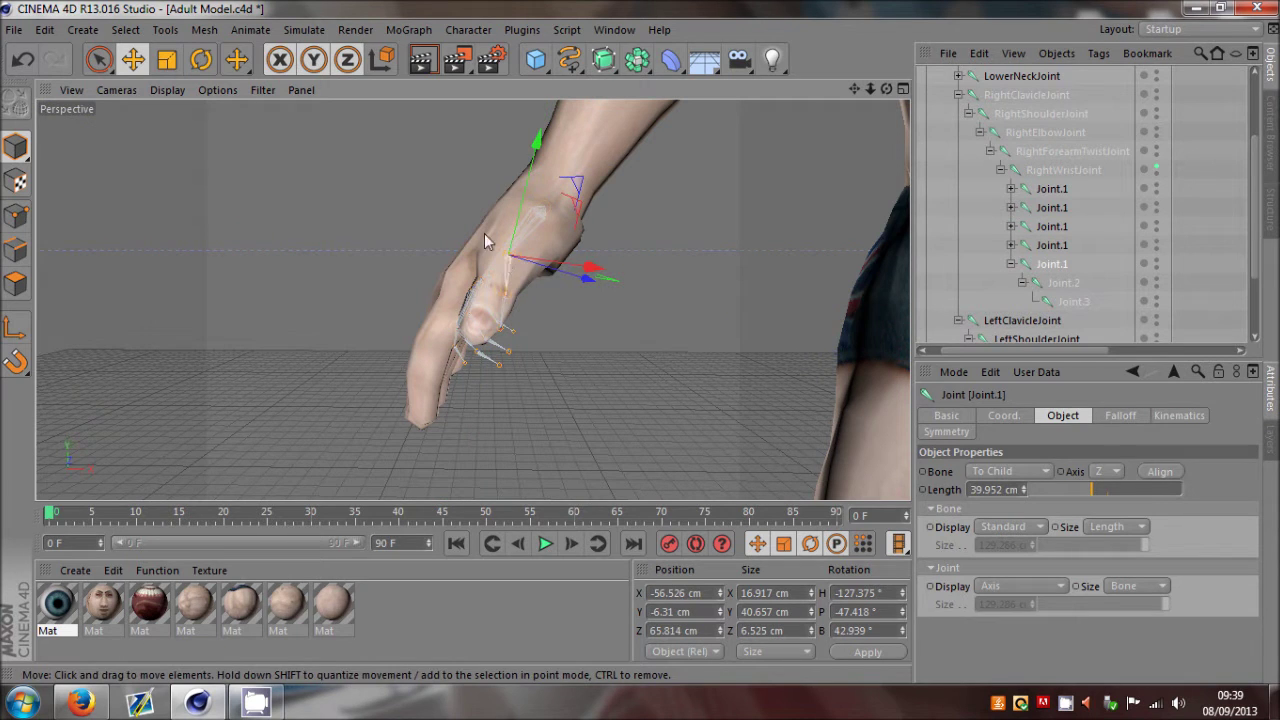
Step: Shift the thumb's base joint sideways into the base of the mesh thumb, at about X -81.8, Y -3.4, Z 58 cm
drag(886, 89, 641, 343)
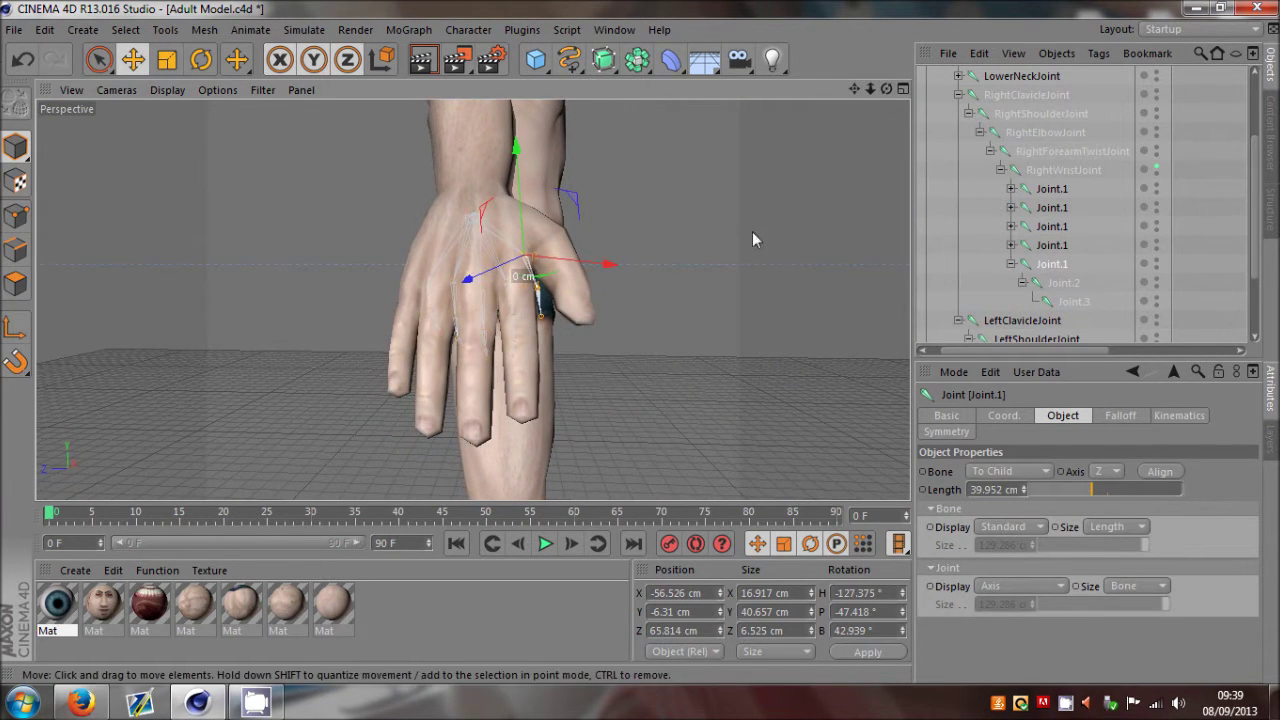
drag(752, 231, 767, 240)
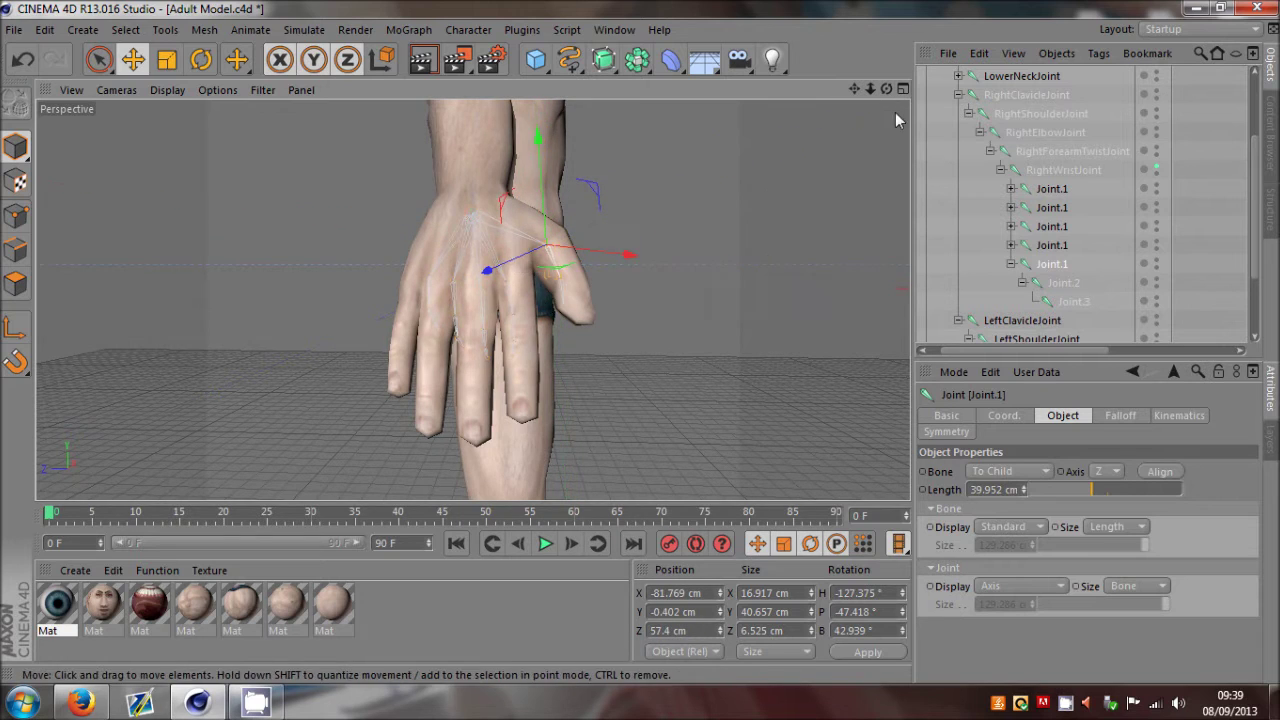
drag(886, 89, 641, 343)
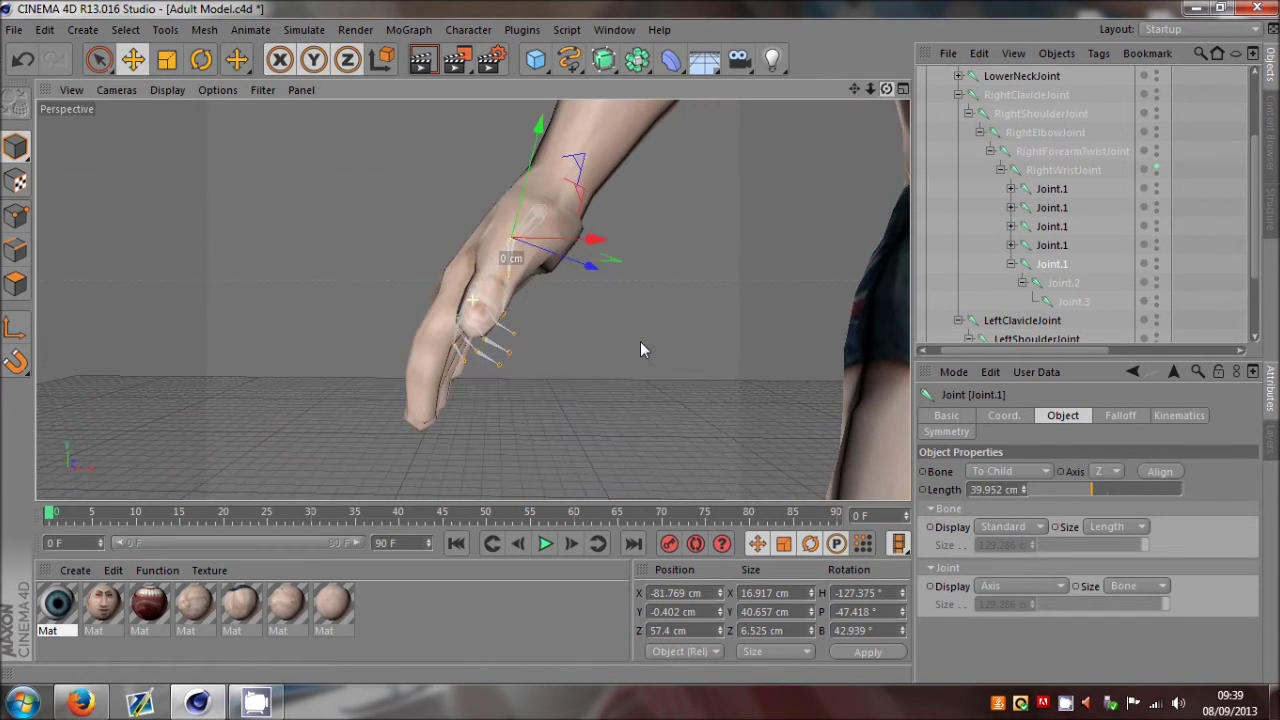
drag(746, 275, 747, 270)
Step: Move the thumb's Joint.2 inside the mesh thumb to about X 11.6, Y -42.2, Z -17.2 cm
drag(888, 90, 641, 343)
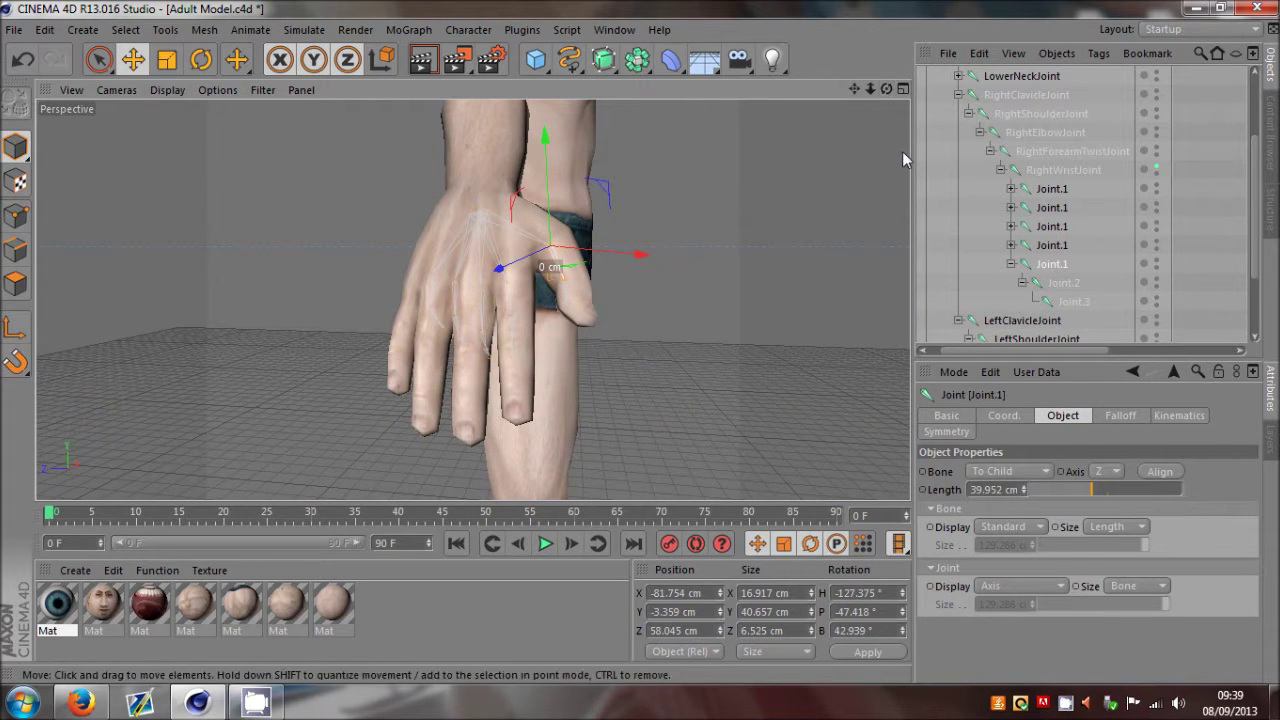
click(1069, 282)
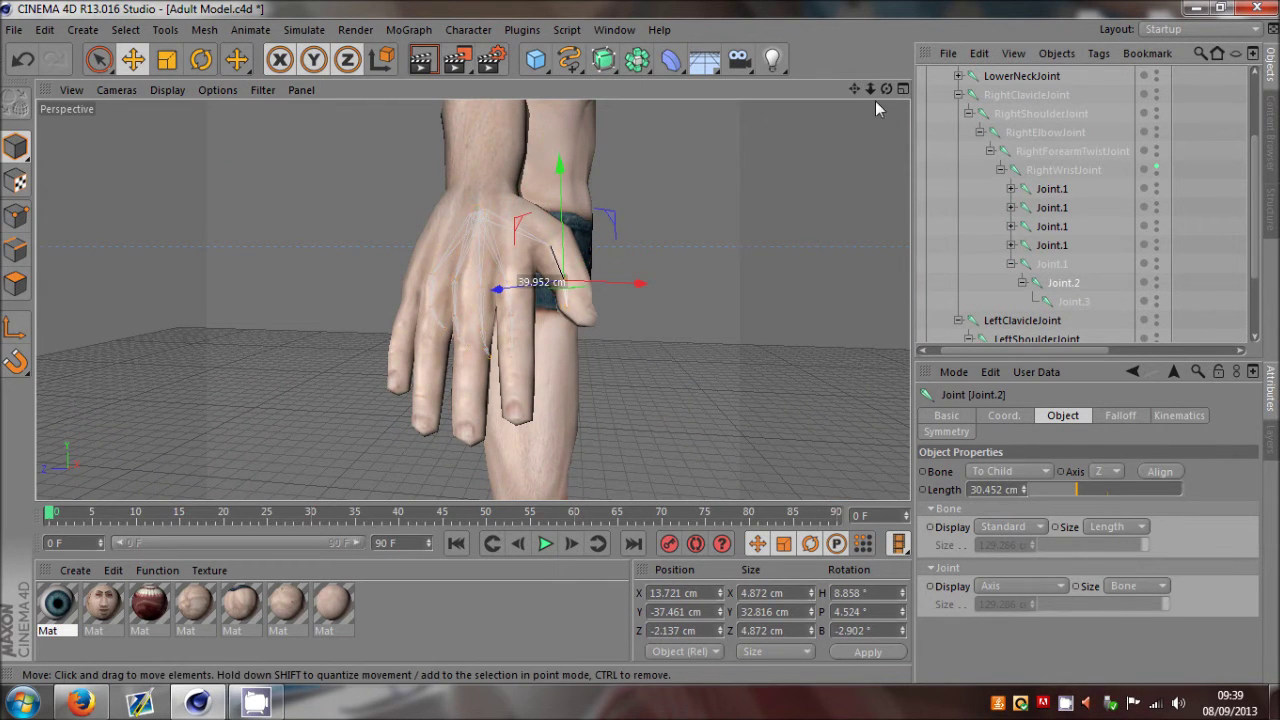
drag(887, 90, 588, 380)
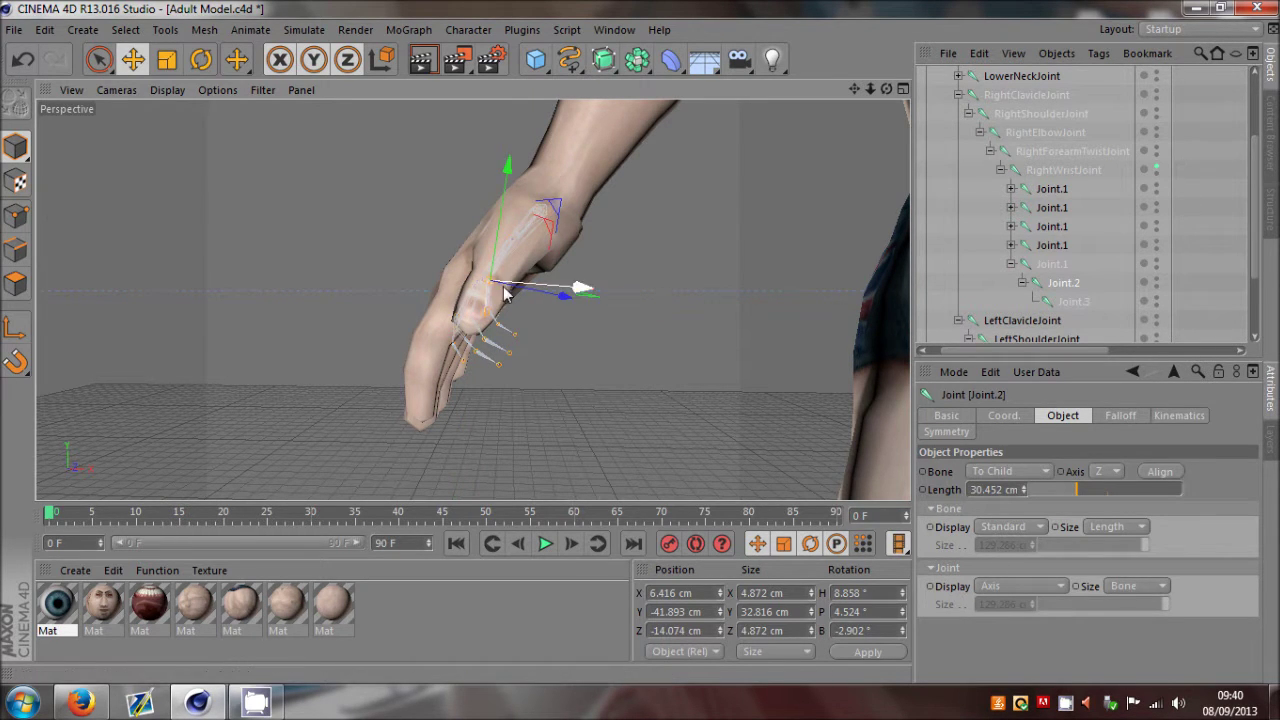
alt+drag(641, 342, 641, 342)
drag(807, 229, 813, 229)
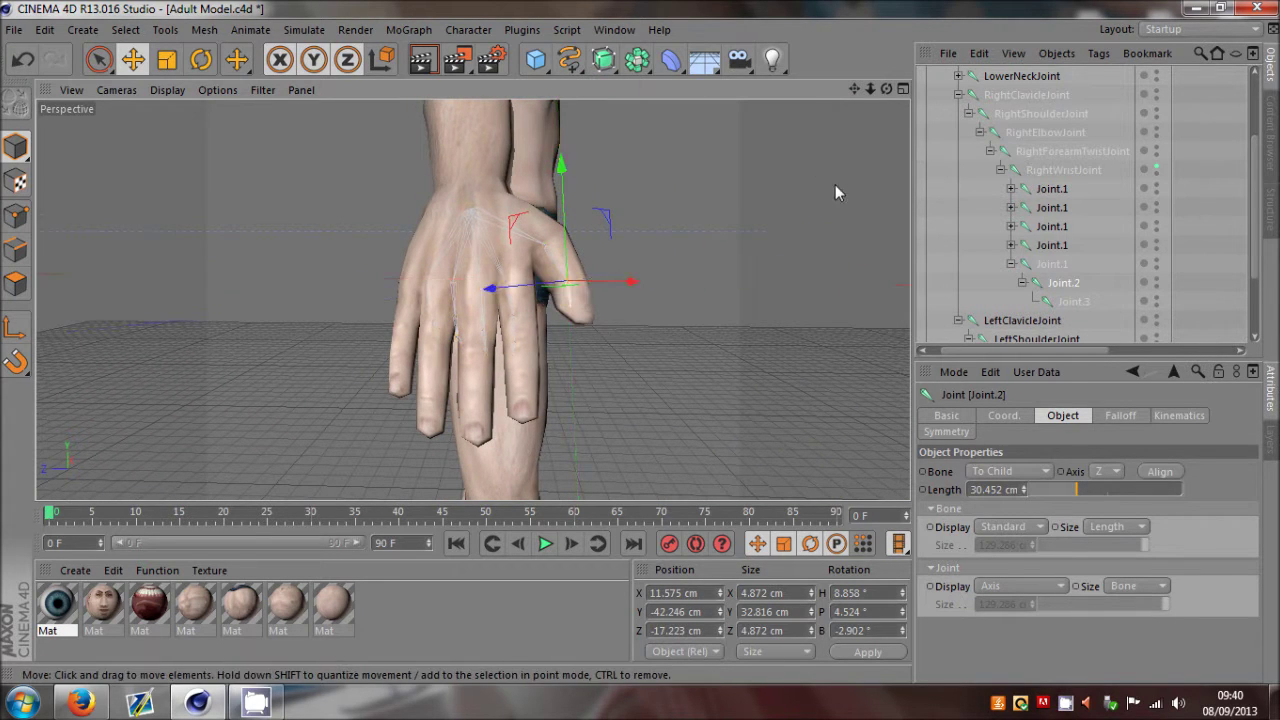
Step: Move the thumb's Joint.3 into the tip of the mesh thumb, at about X 1.2, Y -35.5, Z -18.5 cm
drag(888, 92, 641, 343)
click(1069, 302)
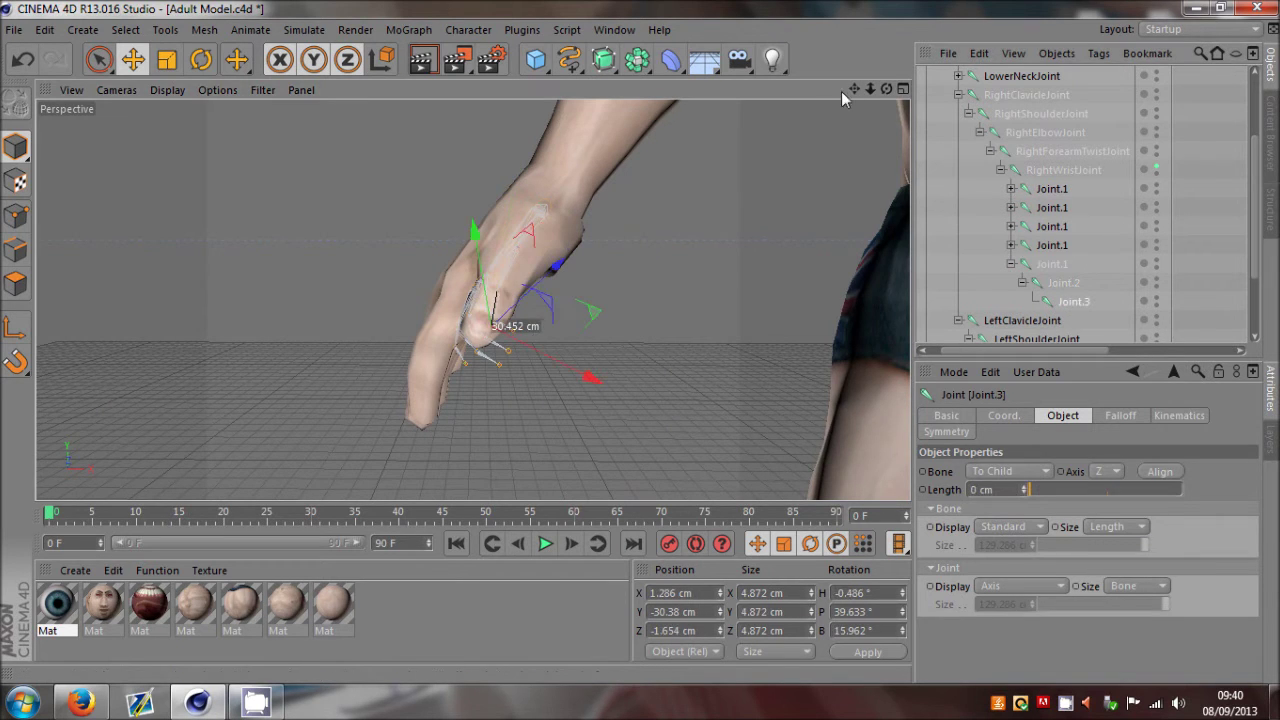
drag(886, 92, 884, 97)
drag(801, 268, 784, 274)
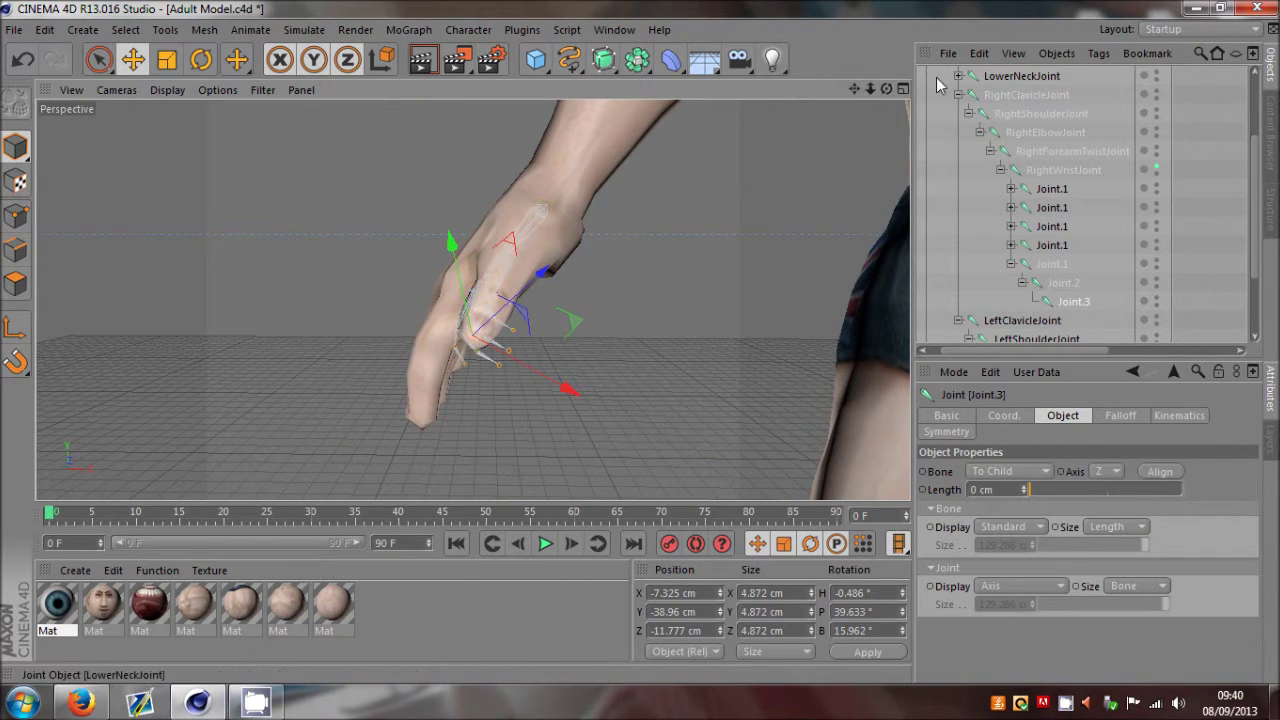
drag(893, 89, 830, 209)
drag(887, 89, 641, 342)
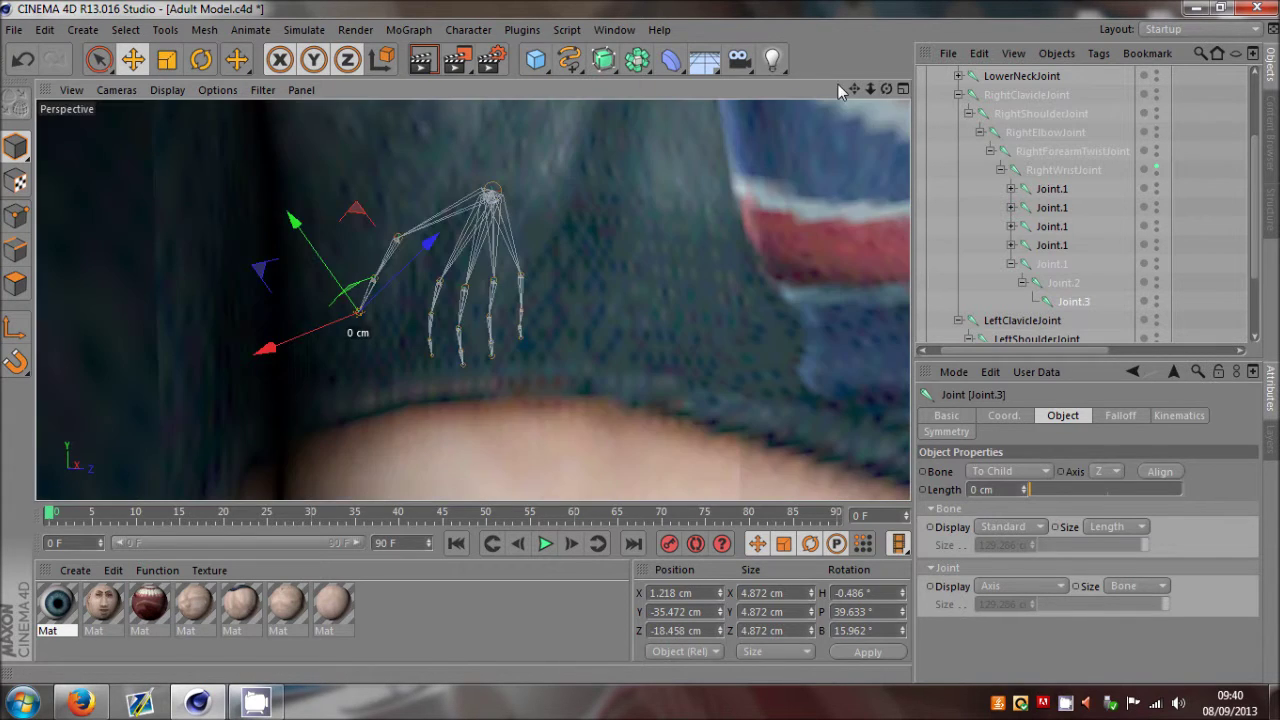
Step: Deselect the thumb joint and open all seven materials together for editing
click(1209, 246)
scroll(250, 242, up, 3)
scroll(403, 275, up, 6)
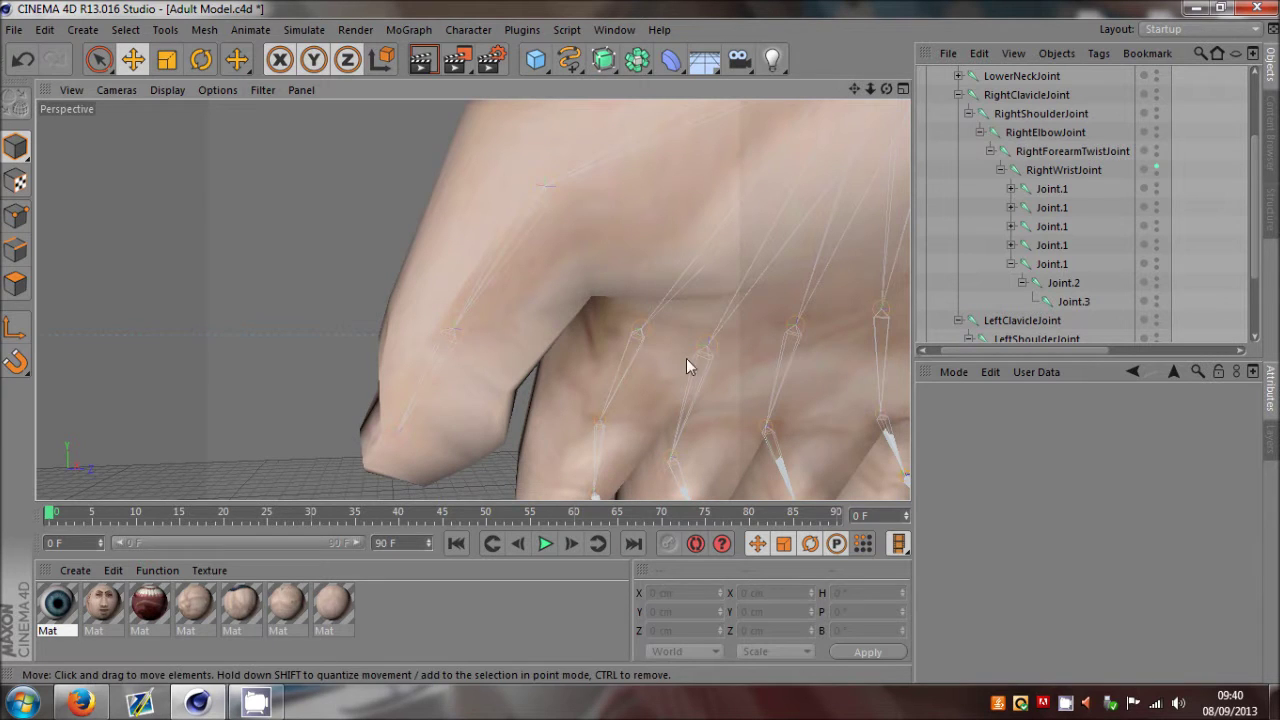
double_click(330, 612)
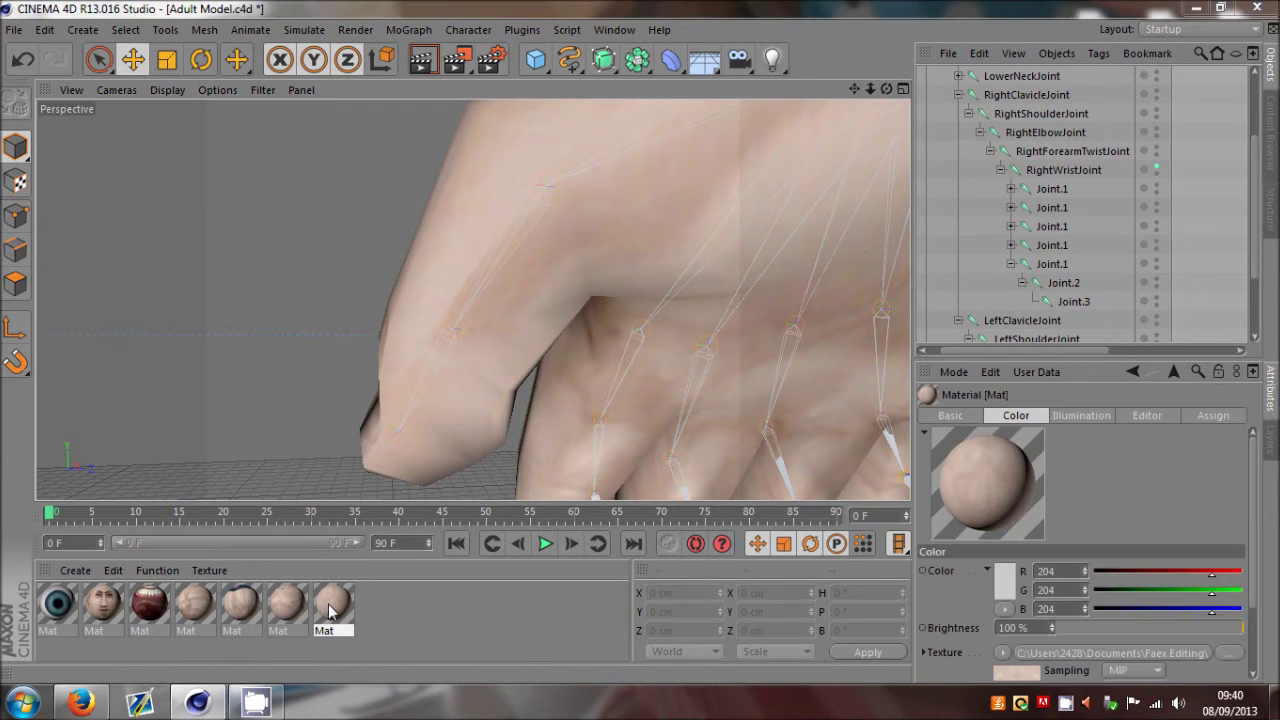
shift+click(76, 608)
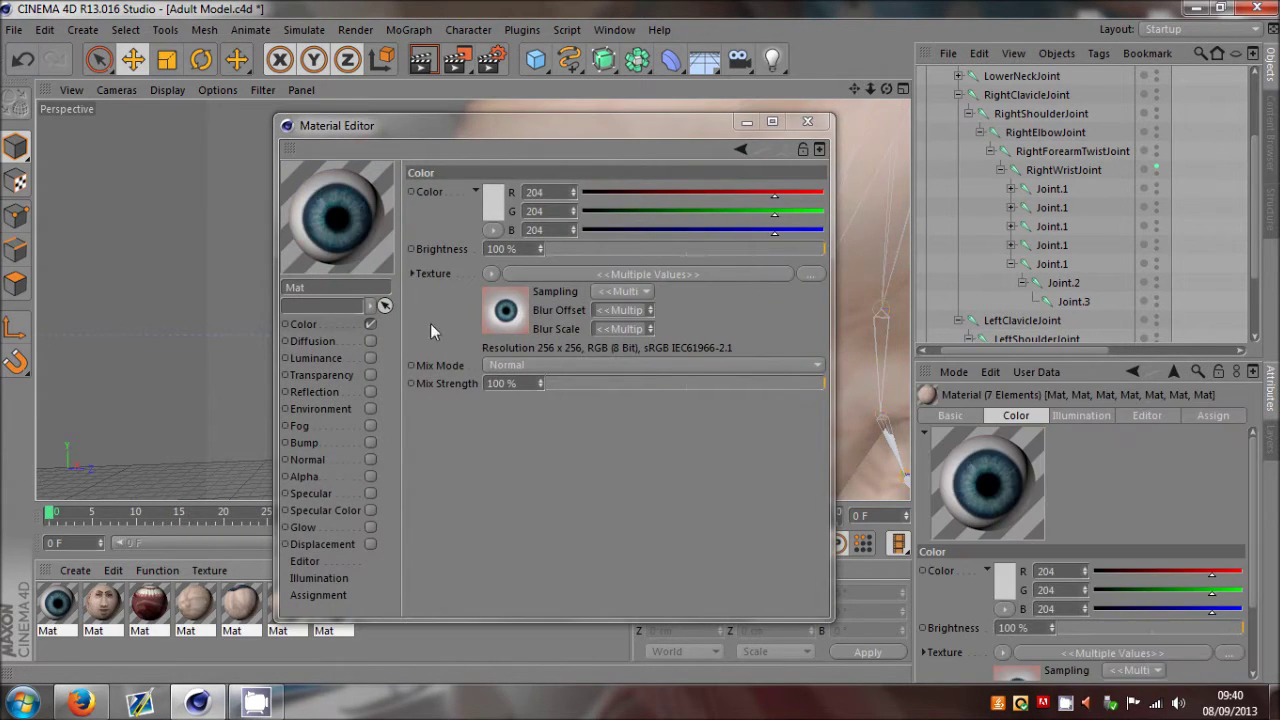
Step: Try a grey colour of RGB 117, 117, 117 with 56% mix strength on the seven materials
click(495, 213)
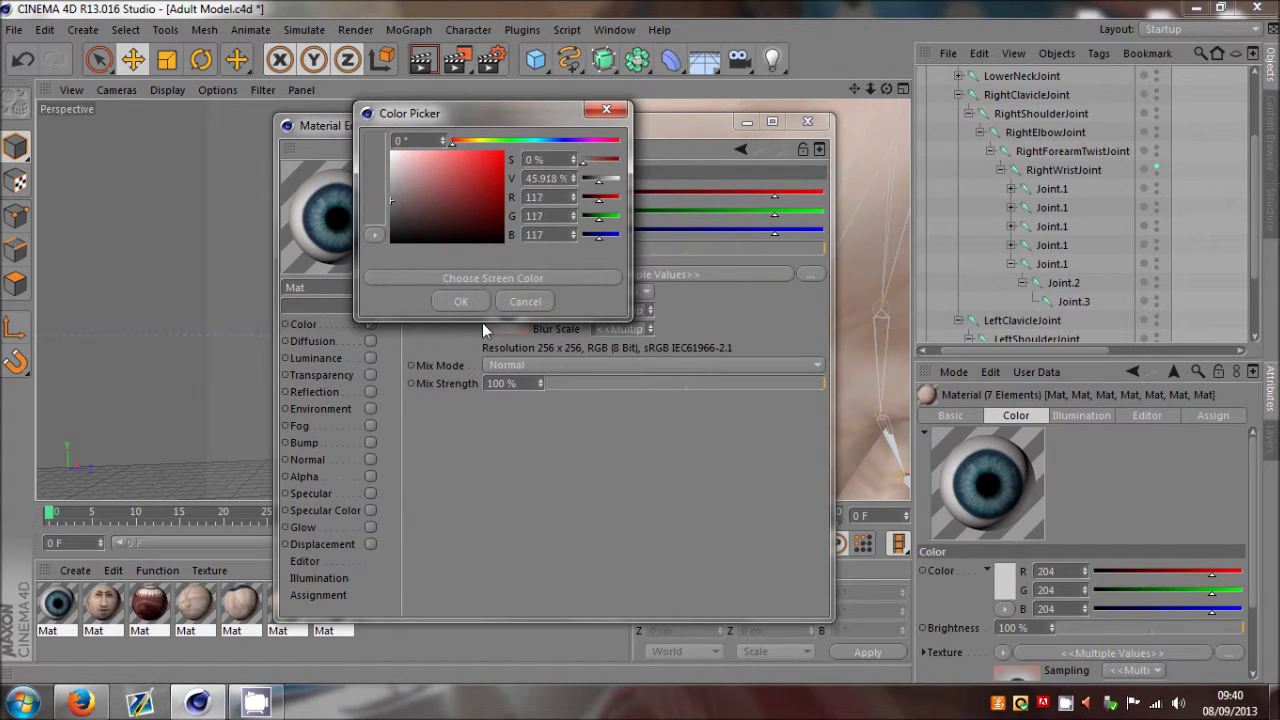
click(461, 301)
drag(745, 386, 703, 386)
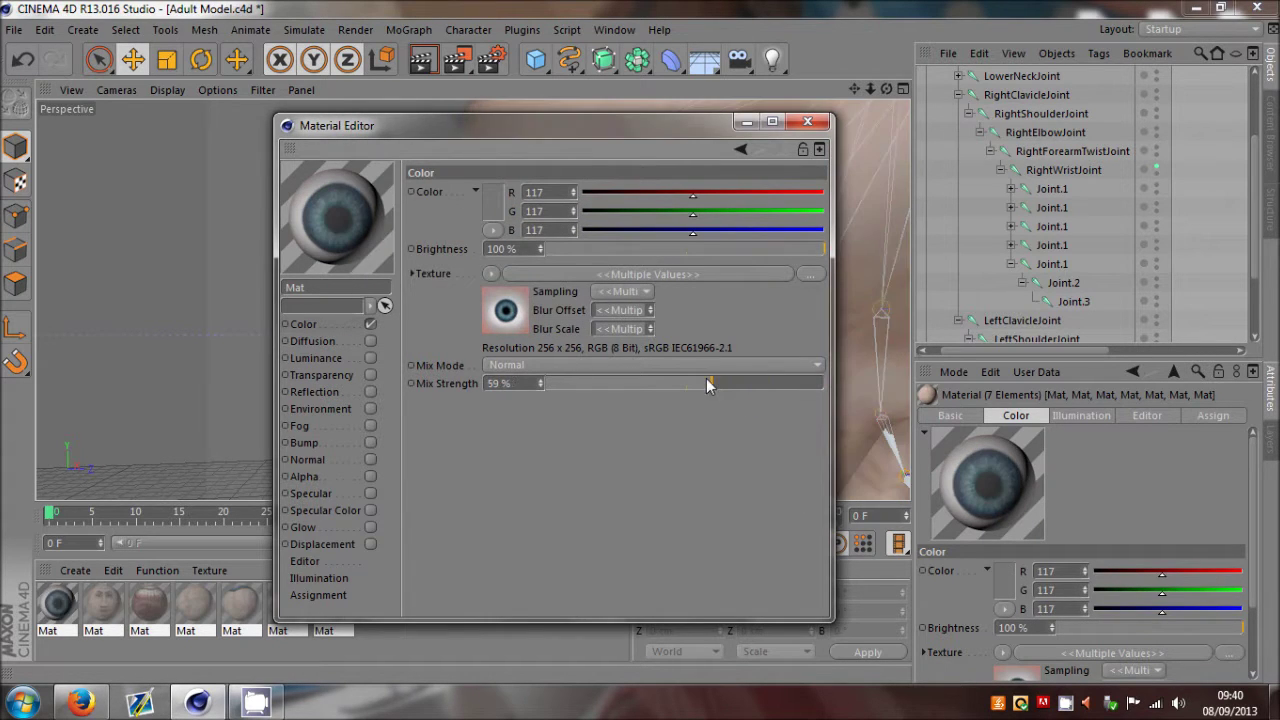
Step: Darken the seven materials by setting their colour to black (RGB 0, 0, 0) and mixing it in with reduced texture mix strength
click(493, 194)
drag(425, 222, 284, 278)
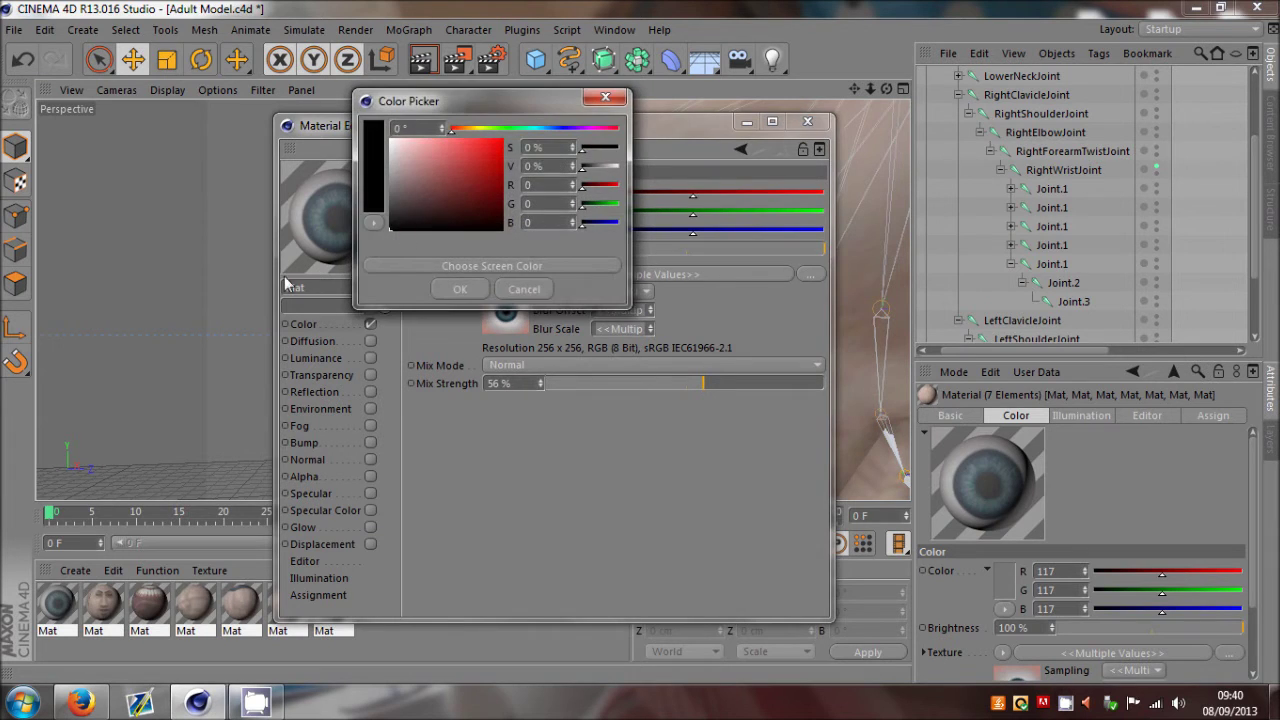
click(458, 293)
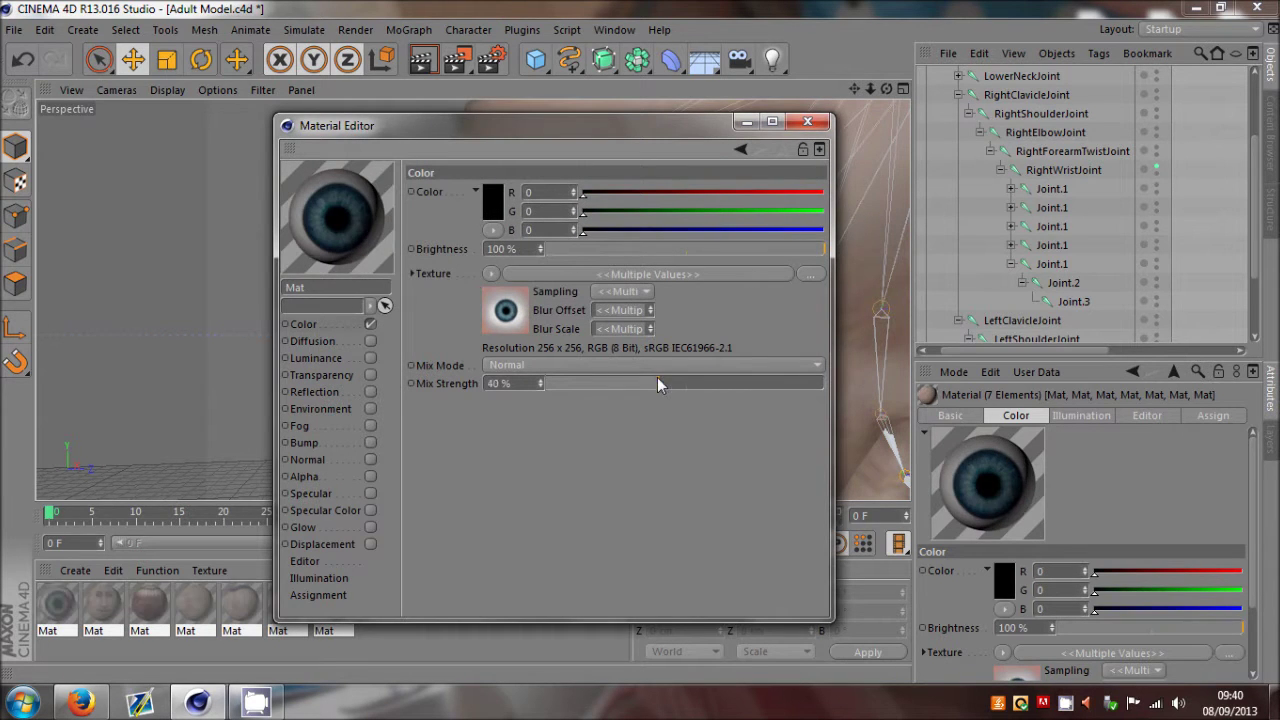
click(808, 121)
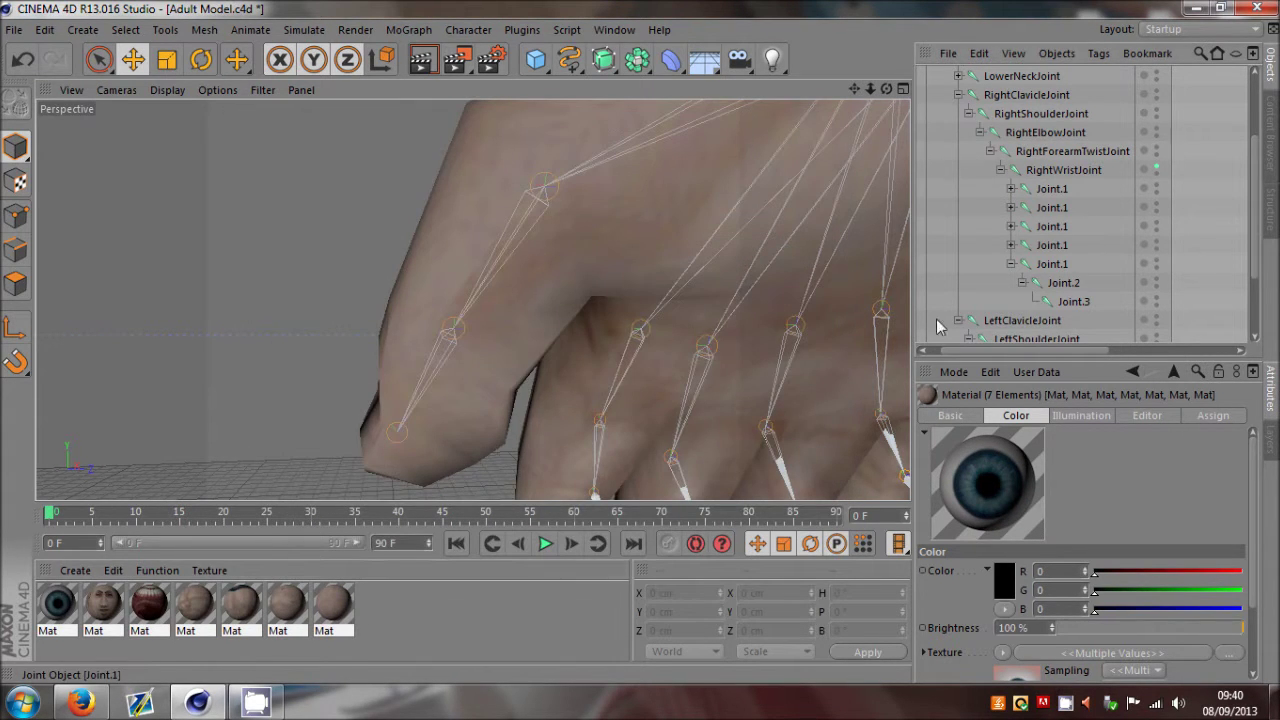
Step: Examine how the thumb and finger joints sit inside the darkened hand from several distances and angles
scroll(686, 357, down, 3)
drag(870, 89, 651, 177)
scroll(645, 352, down, 8)
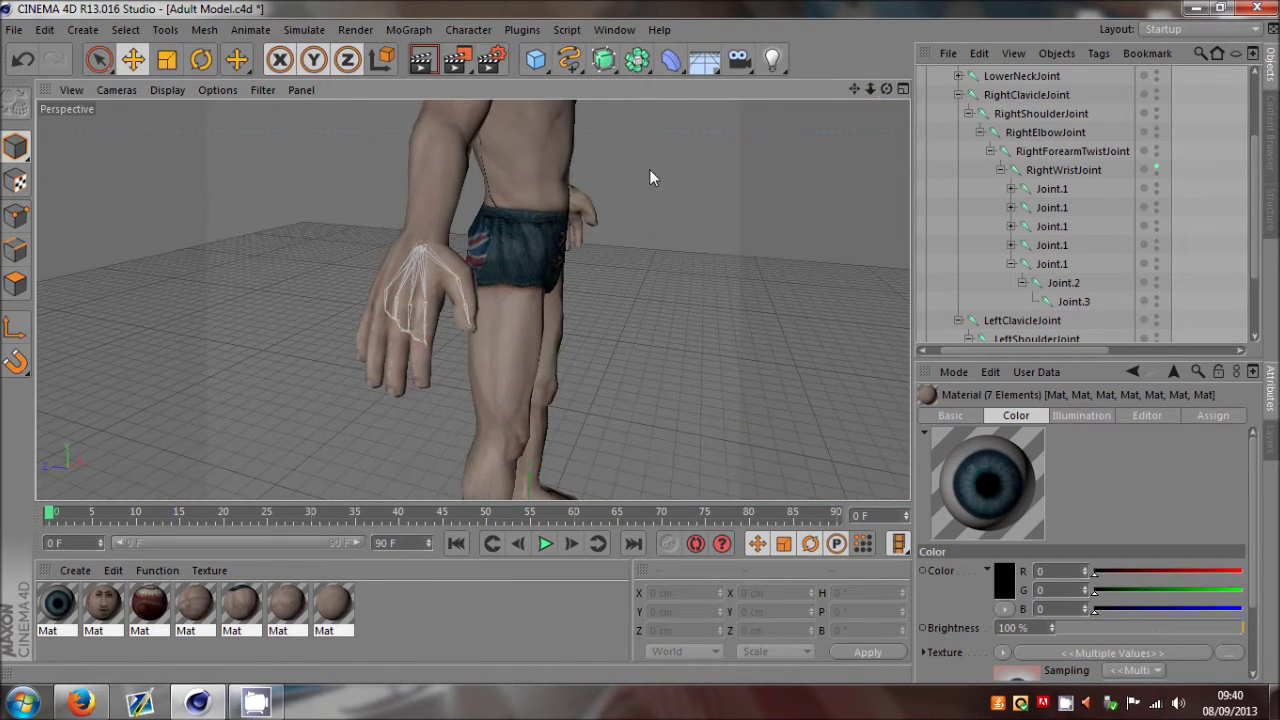
scroll(466, 314, up, 5)
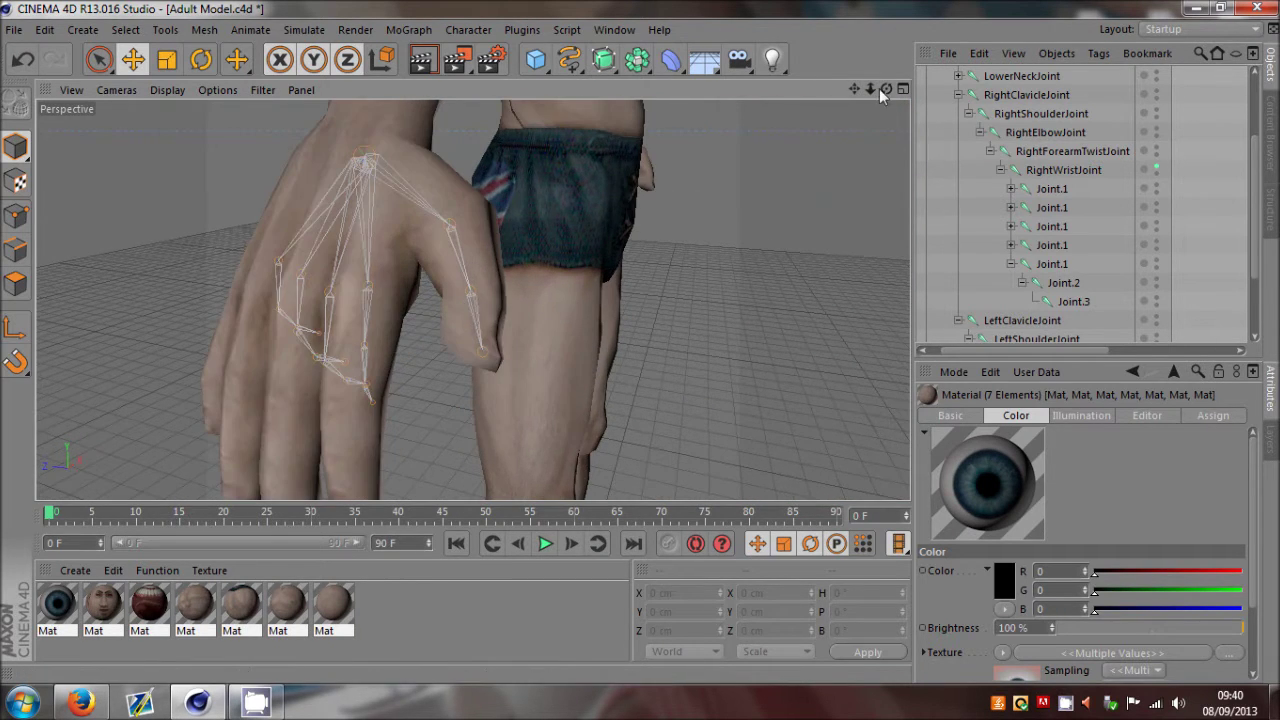
drag(885, 90, 643, 349)
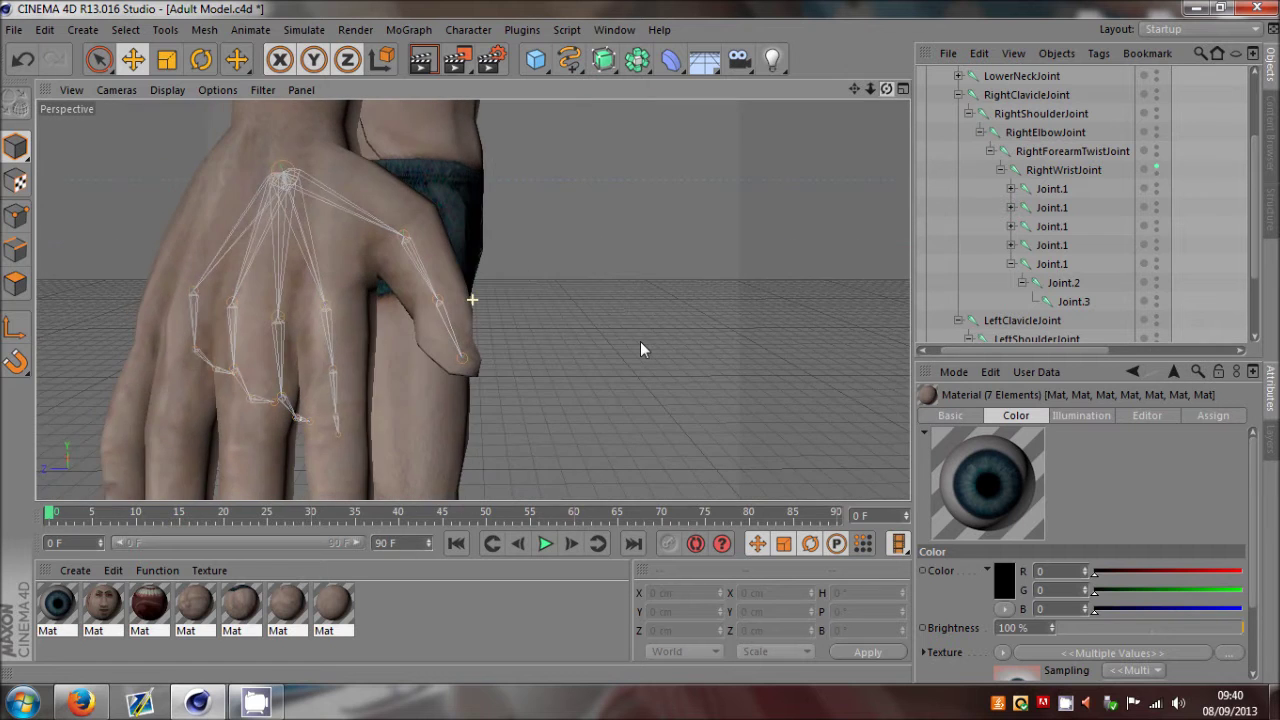
scroll(756, 112, down, 3)
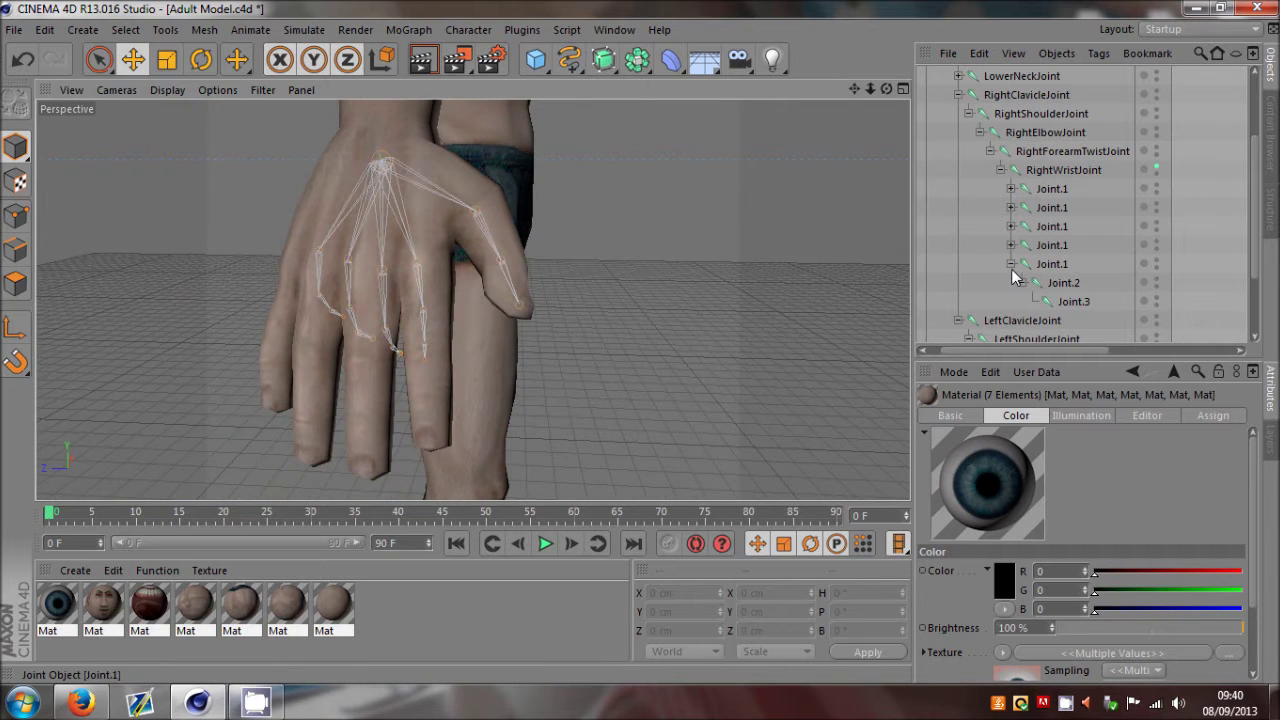
Step: Move the index finger's base Joint.1 into the mesh knuckle, at about X -36.5, Y 4.2, Z 112.7 cm
click(1011, 265)
click(1037, 248)
scroll(351, 346, up, 3)
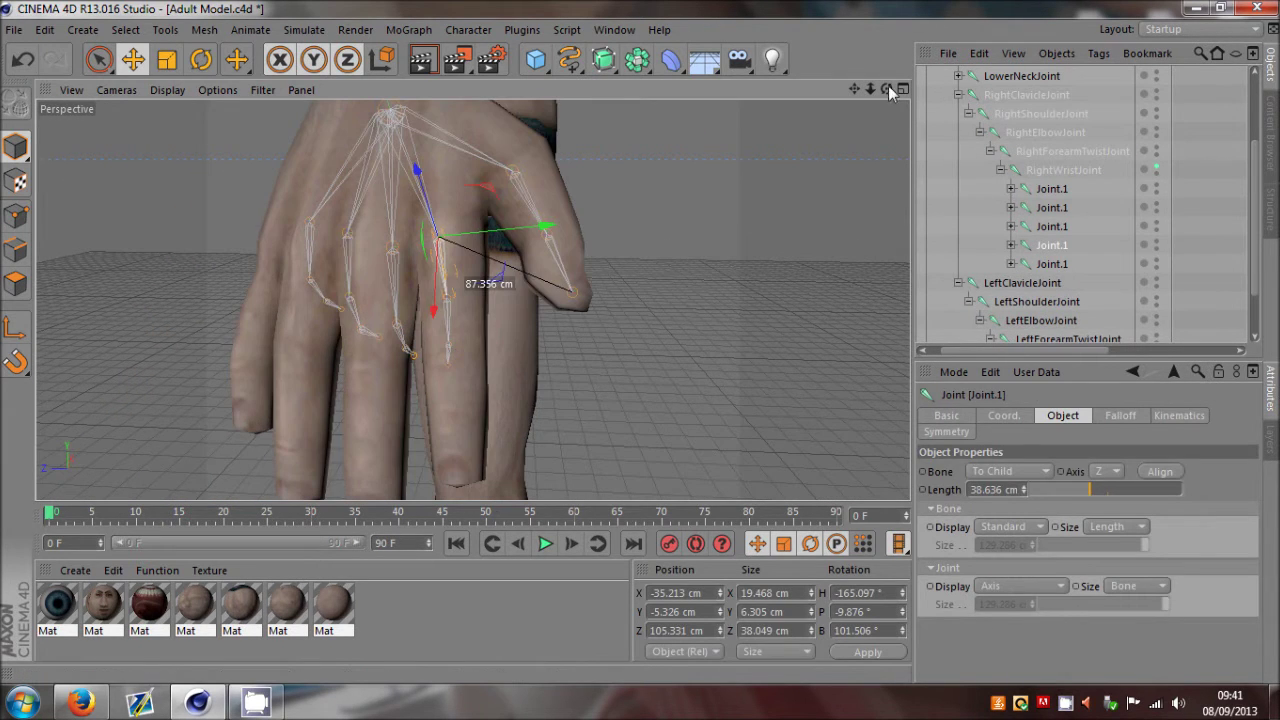
drag(889, 88, 641, 344)
scroll(559, 302, down, 3)
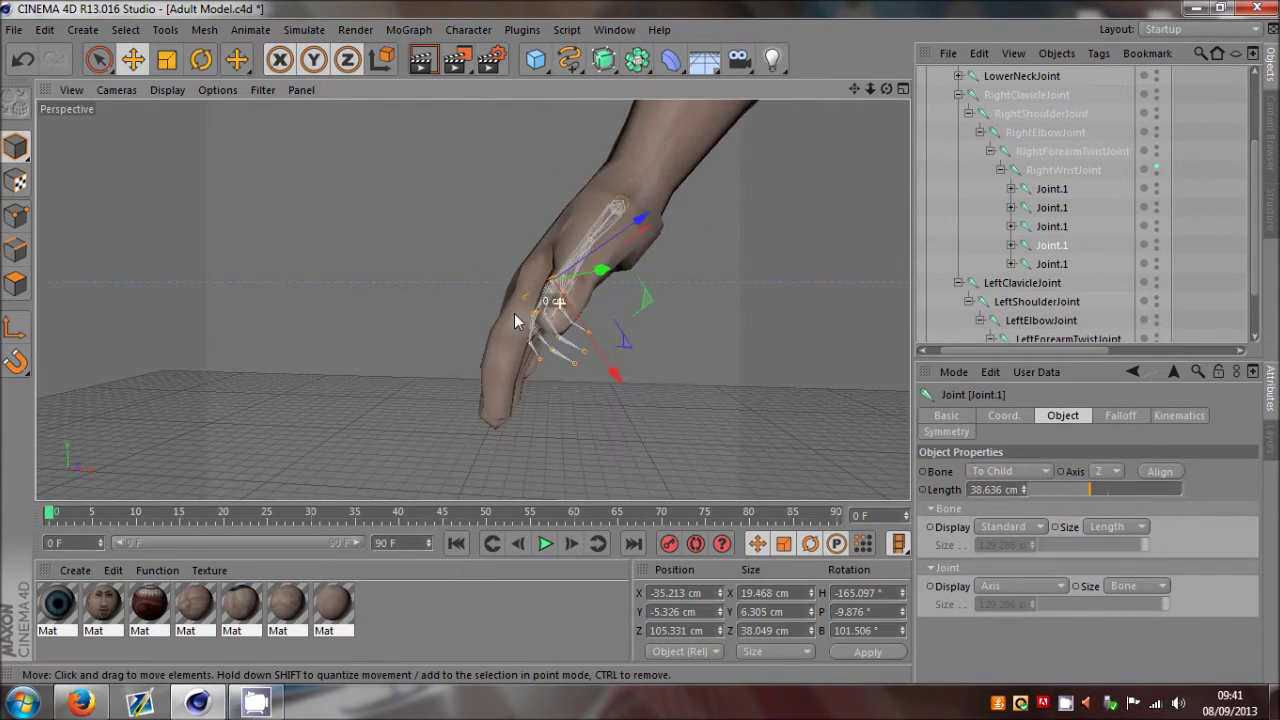
scroll(515, 315, down, 3)
scroll(532, 310, up, 3)
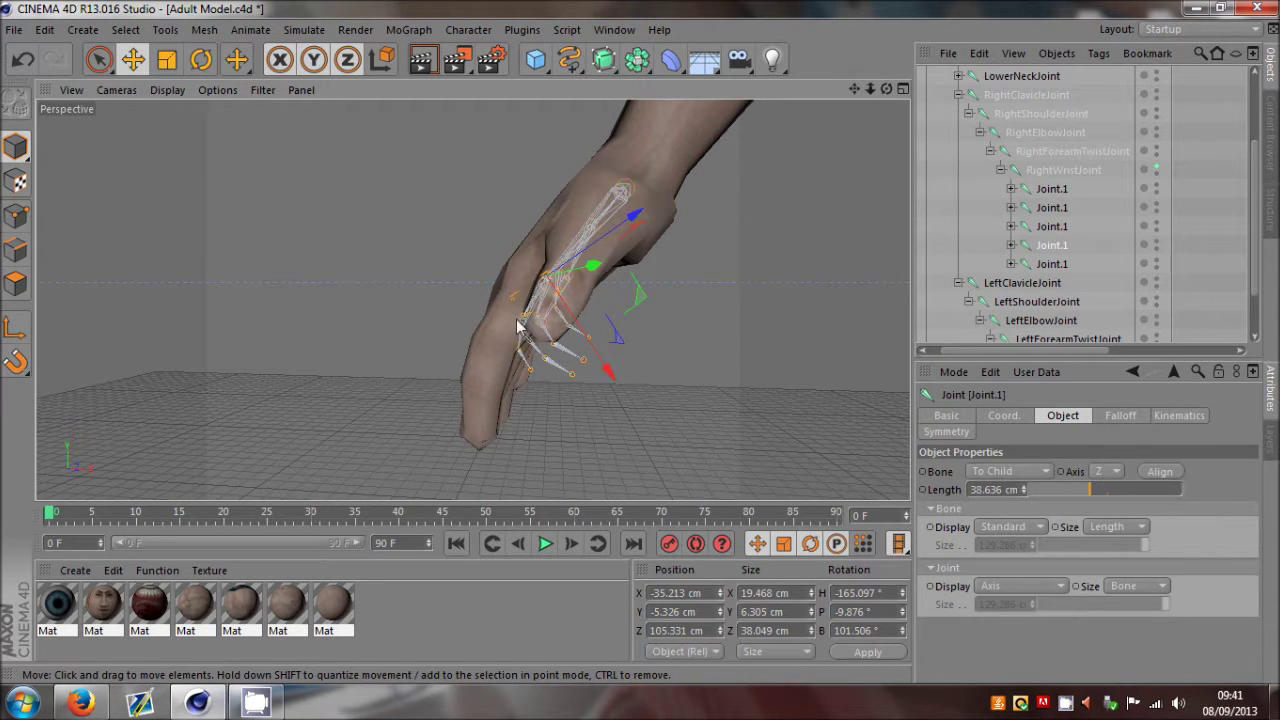
scroll(516, 308, up, 1)
mouse_move(774, 396)
mouse_down()
mouse_move(767, 409)
mouse_move(758, 394)
mouse_up()
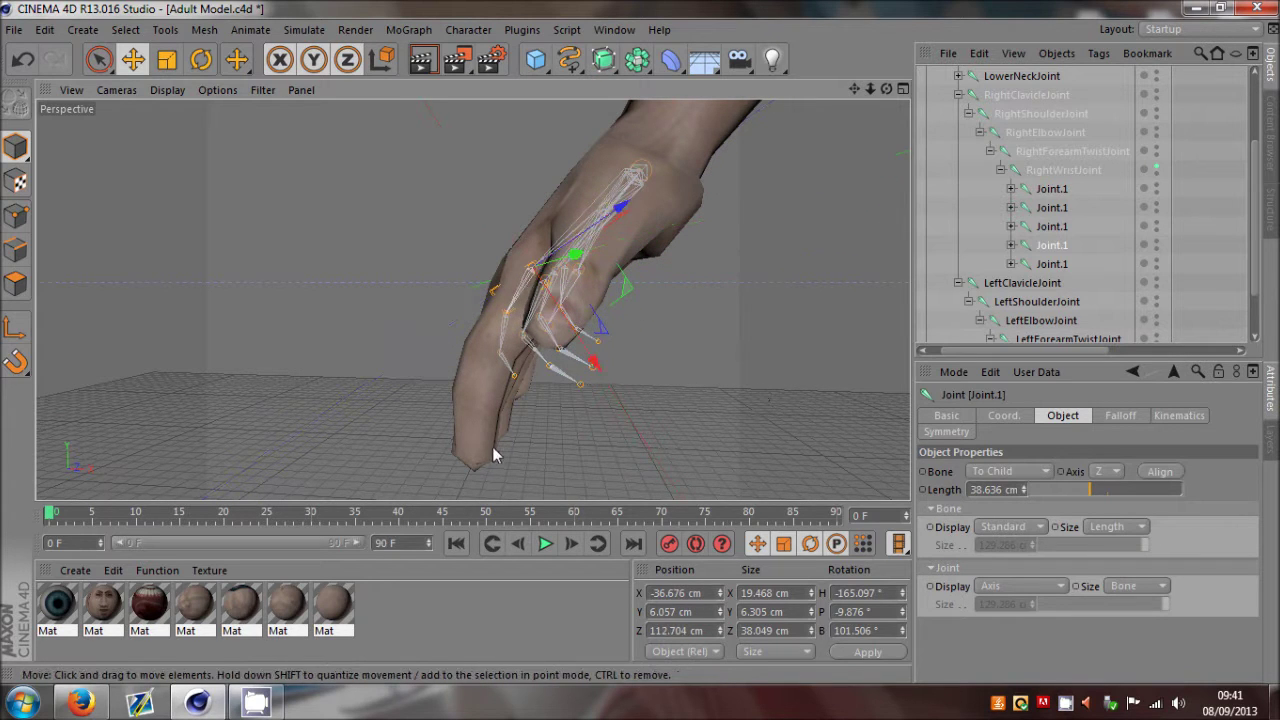
drag(590, 282, 592, 285)
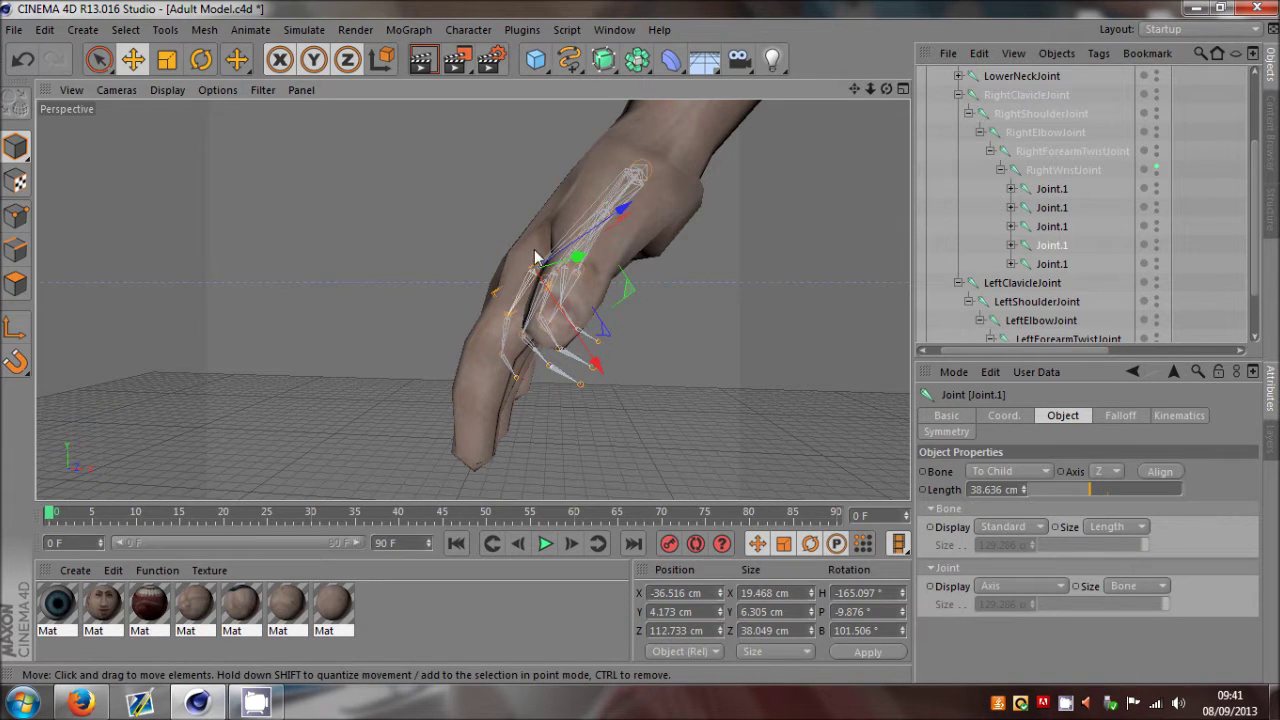
Step: Shift the index finger's base Joint.1 to about X -44.3, Y 4.4, Z 111.6 cm to centre it in the finger
click(1011, 245)
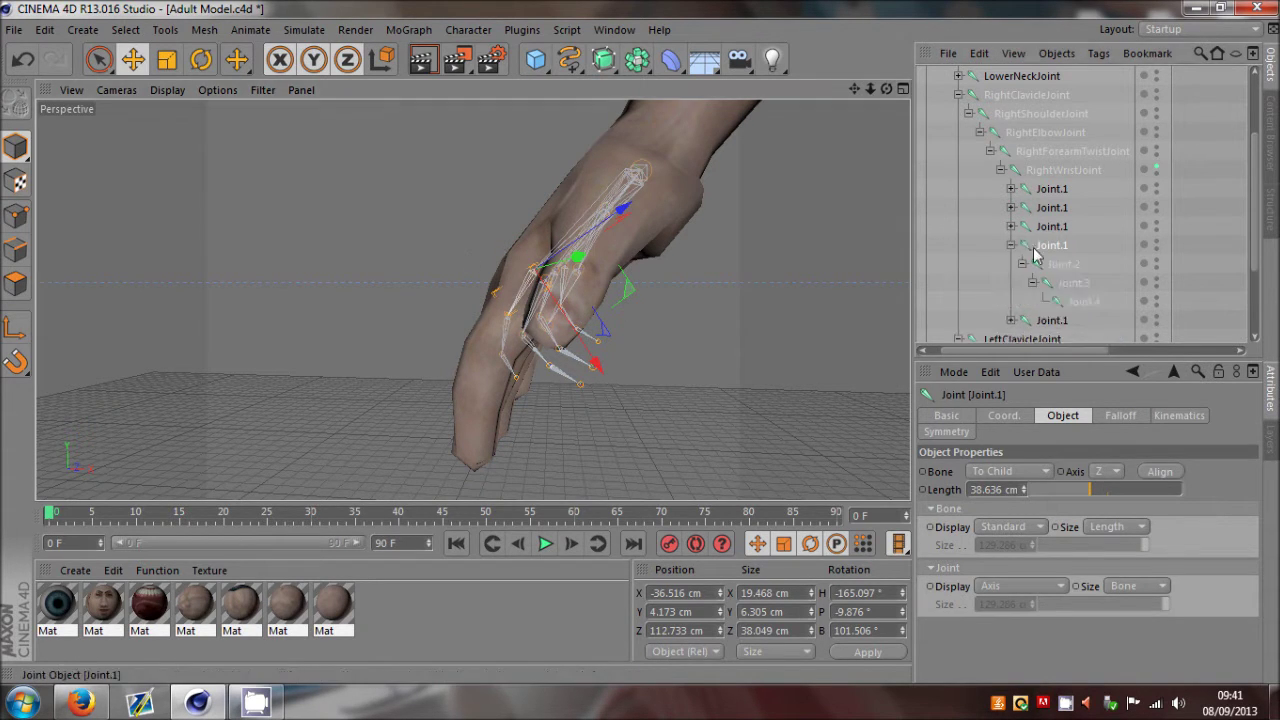
click(1063, 264)
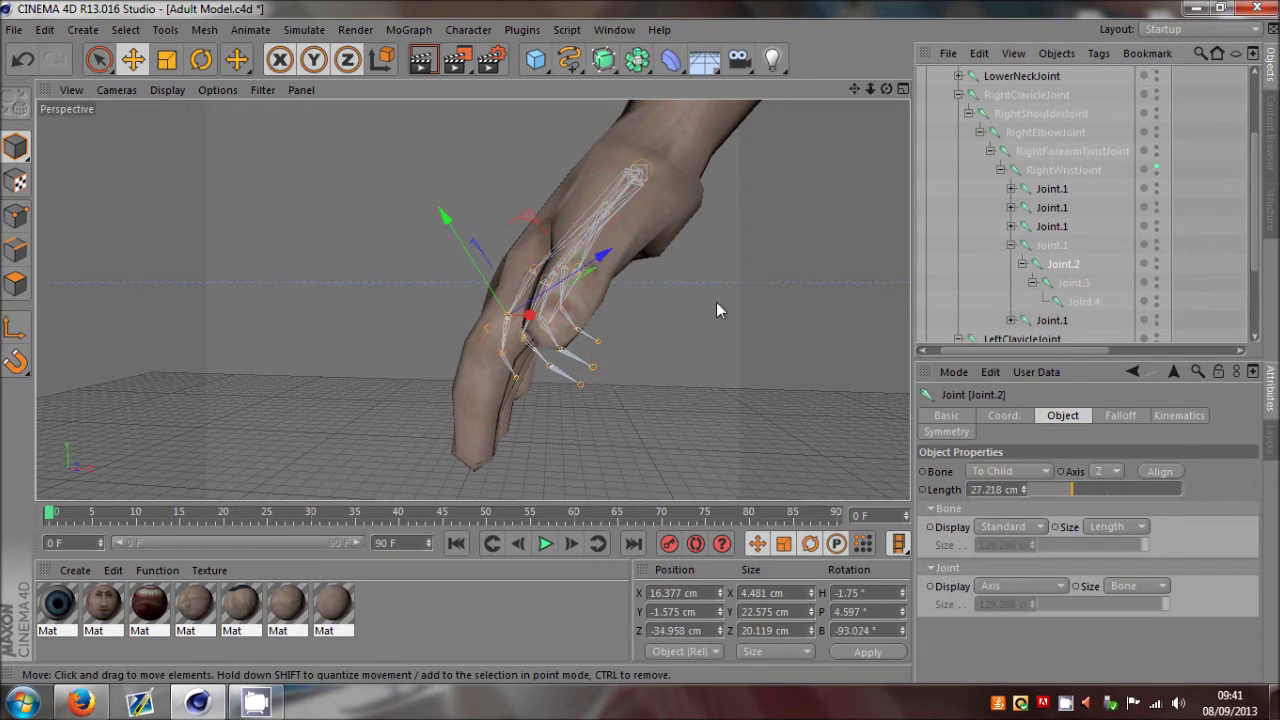
click(1045, 246)
mouse_move(885, 91)
mouse_down()
mouse_move(641, 347)
mouse_move(885, 91)
mouse_up()
drag(629, 271, 633, 268)
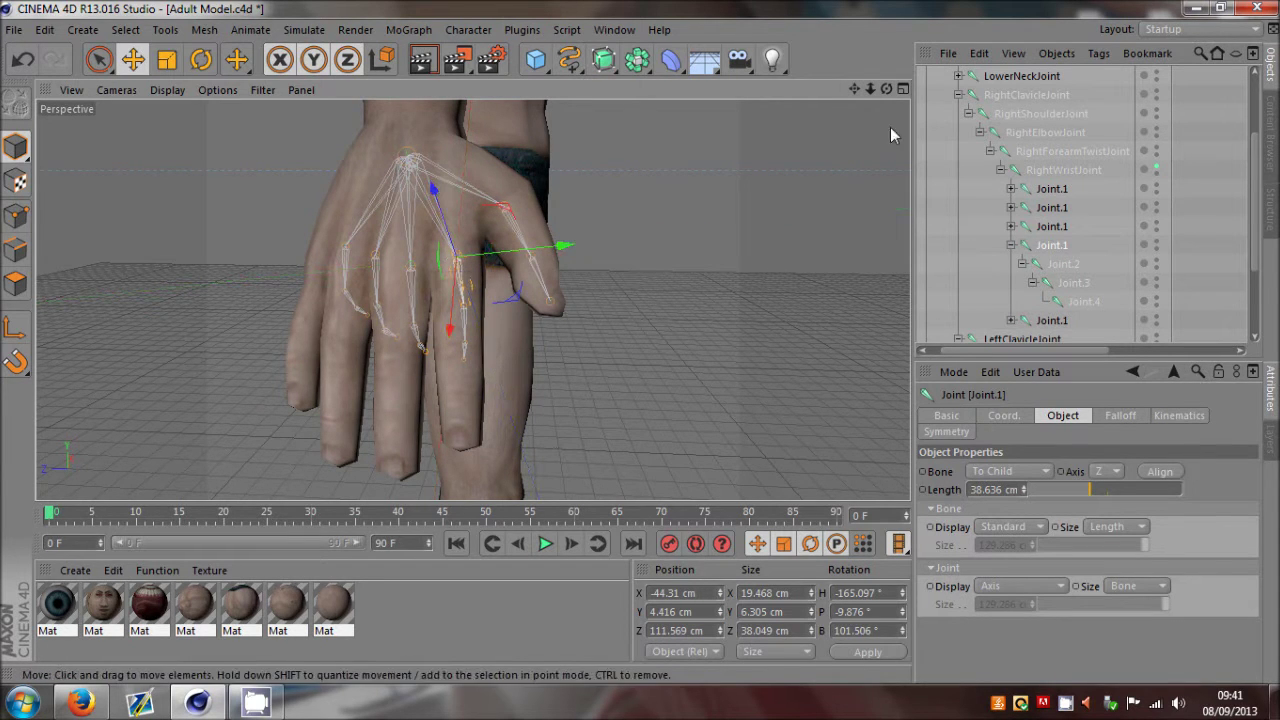
drag(886, 90, 641, 342)
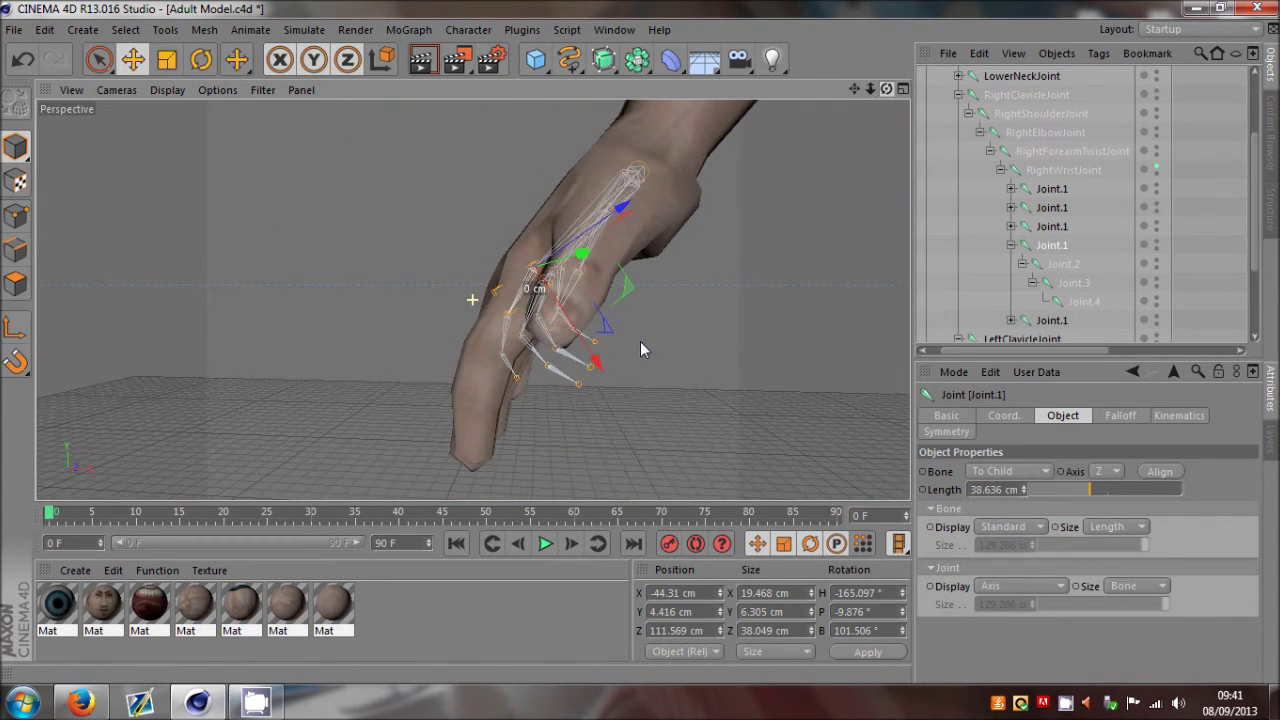
Step: Move the index finger's Joint.2 inside the mesh to about X 21.4, Y -8.9, Z -38.3 cm
click(1043, 266)
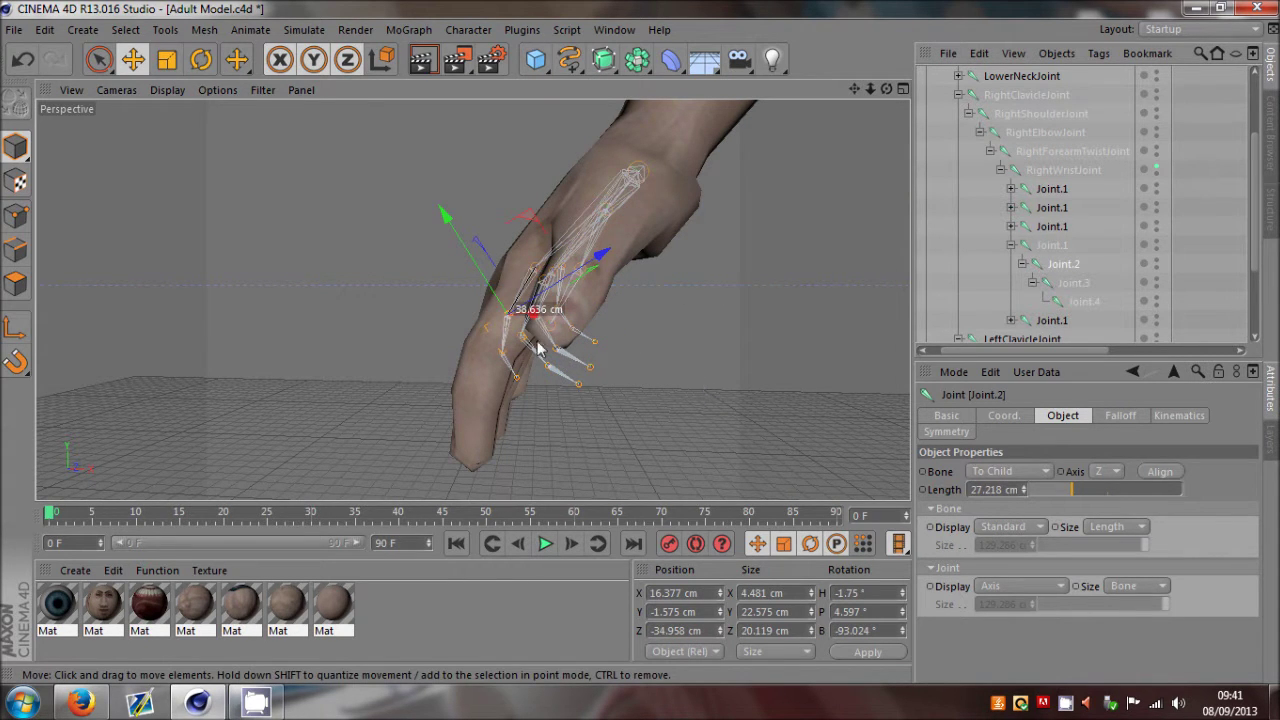
drag(887, 89, 641, 342)
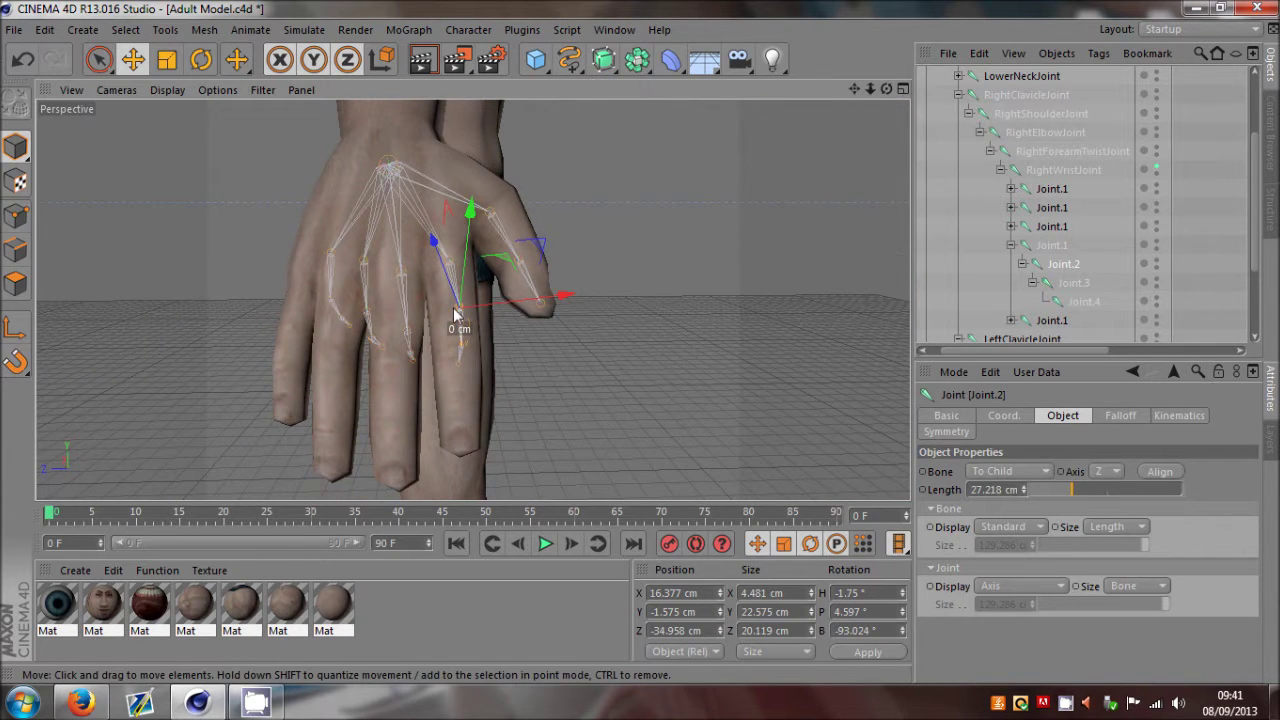
drag(887, 89, 642, 349)
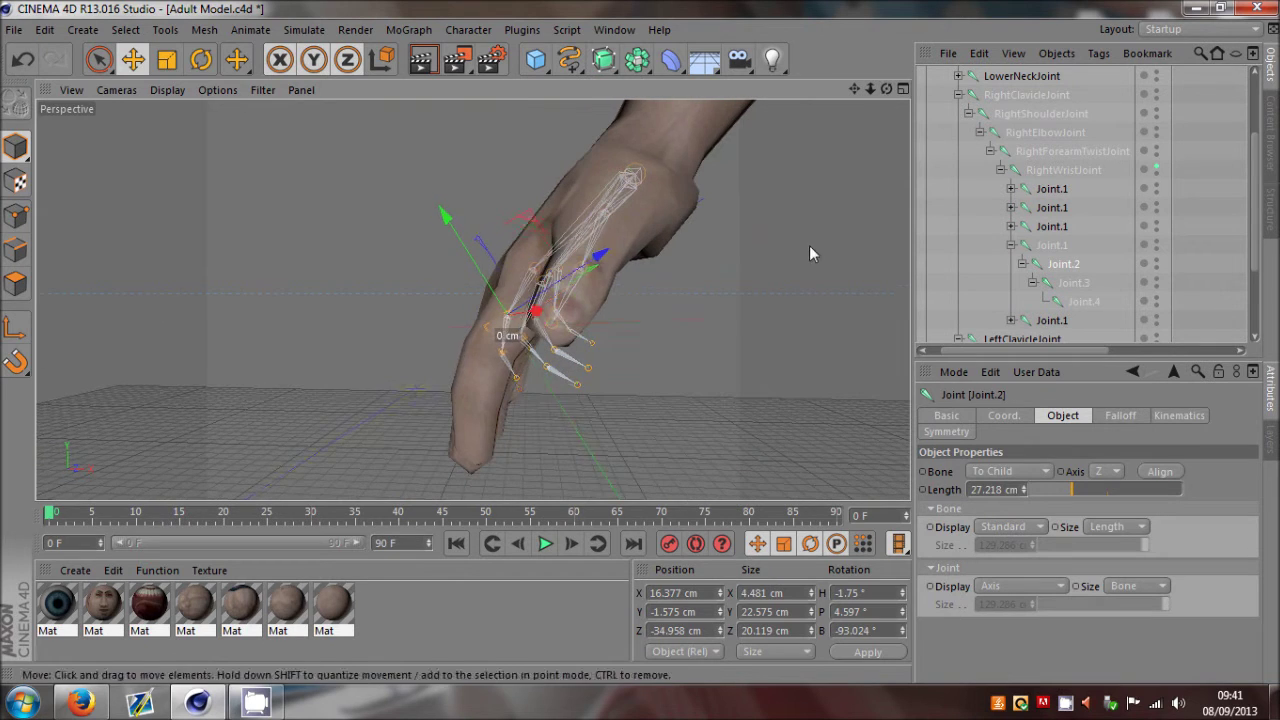
drag(809, 246, 807, 258)
drag(887, 89, 641, 342)
drag(608, 353, 593, 371)
drag(887, 89, 642, 349)
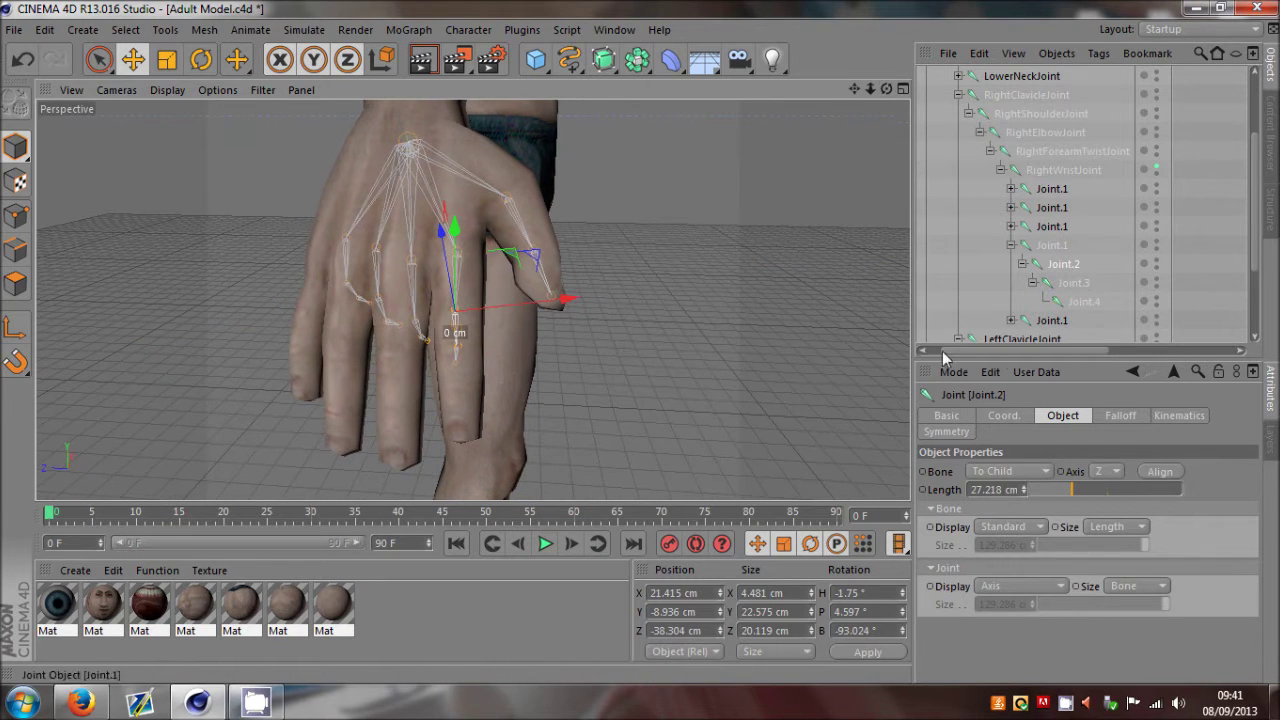
Step: Nudge the index finger's Joint.1 to about X -42.2, Y 4.6, Z 111.6 cm and reposition its Joint.2 within the finger
click(1055, 250)
drag(862, 336, 852, 338)
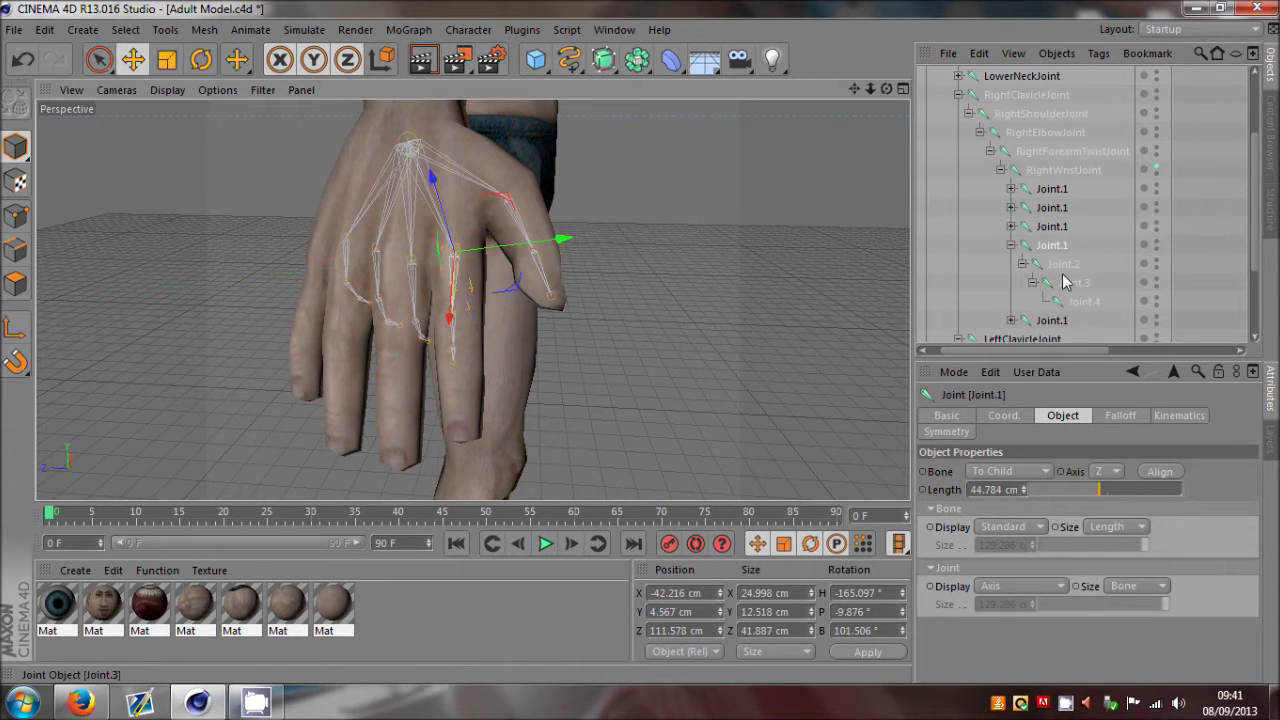
click(1062, 268)
drag(811, 462, 814, 435)
mouse_move(886, 89)
mouse_down()
mouse_move(643, 344)
mouse_move(886, 89)
mouse_up()
Step: Move the index finger's Joint.3 down inside the finger and place Joint.4 at the fingertip, about X 0.1, Y -34.3, Z -21.9 cm
click(1085, 286)
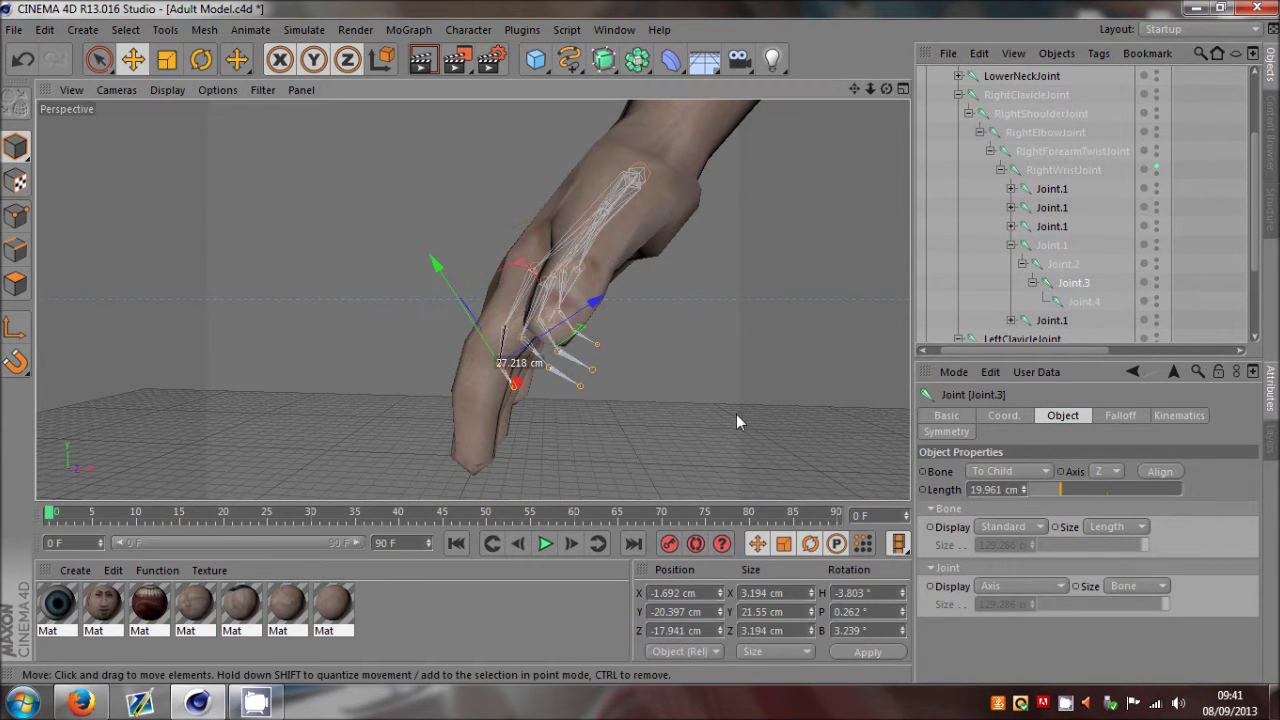
drag(735, 414, 717, 485)
click(1086, 301)
drag(886, 90, 643, 349)
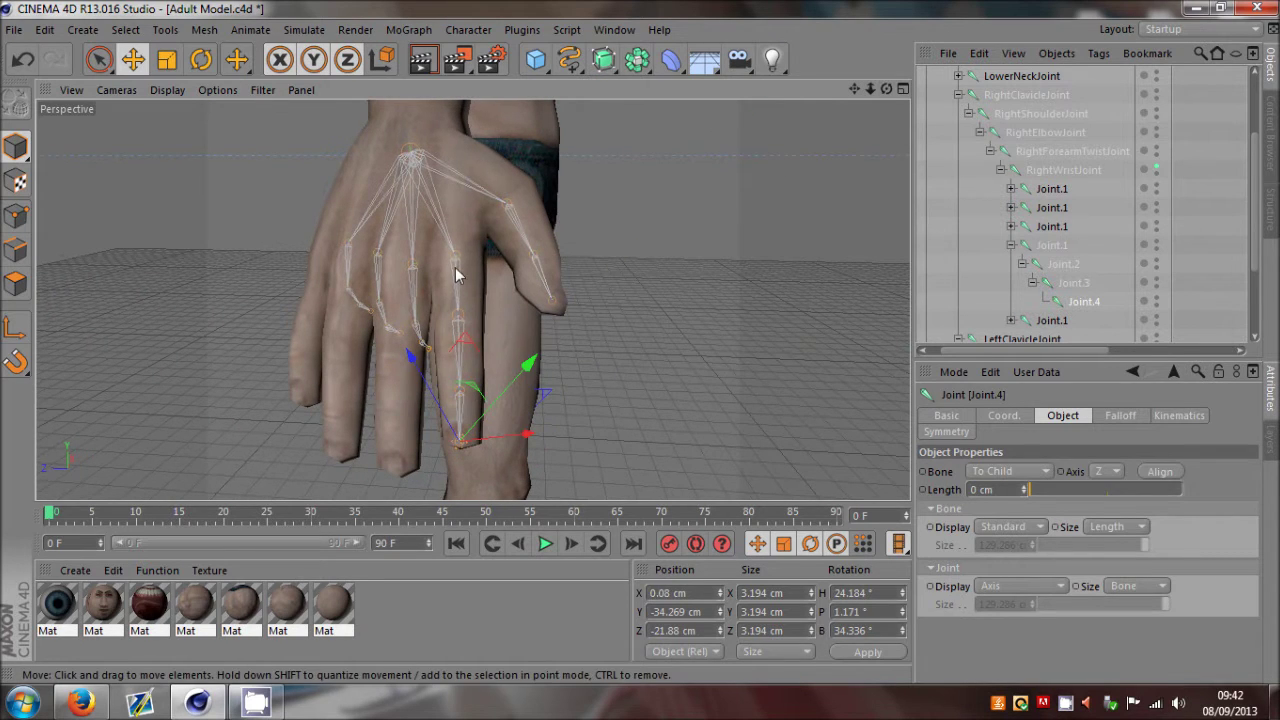
click(902, 90)
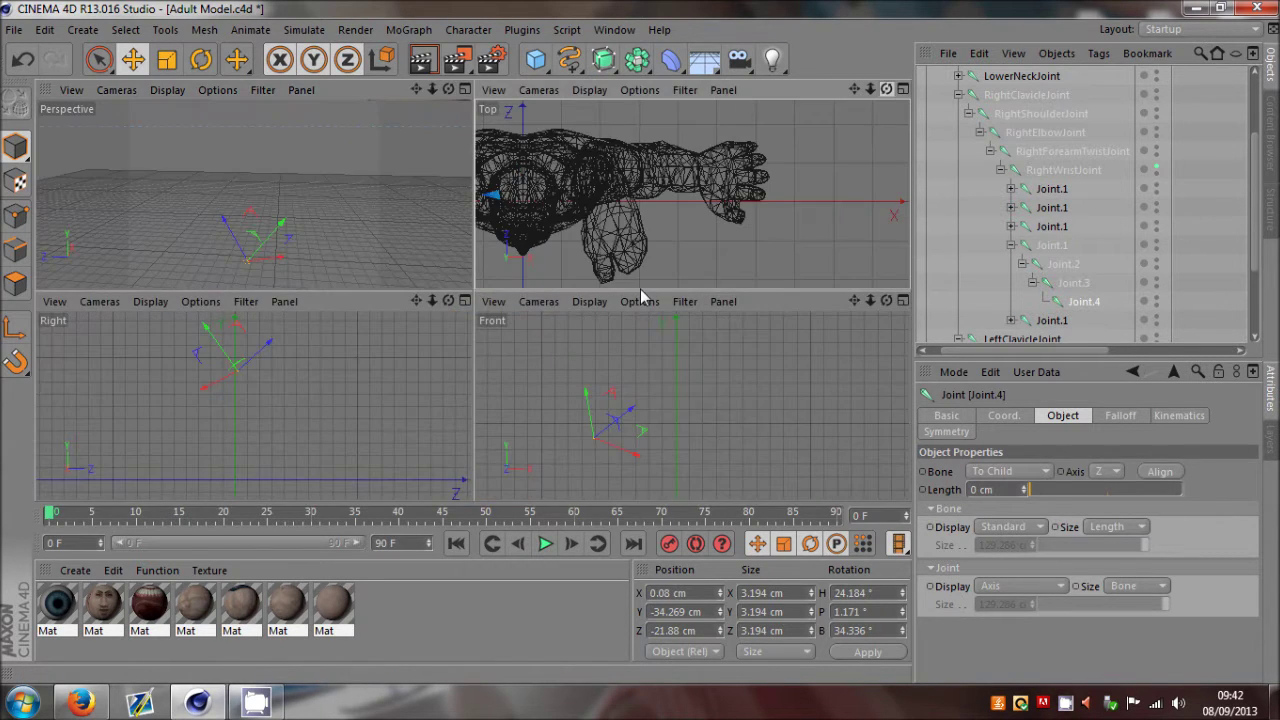
click(902, 90)
middle_click(250, 188)
middle_click(250, 188)
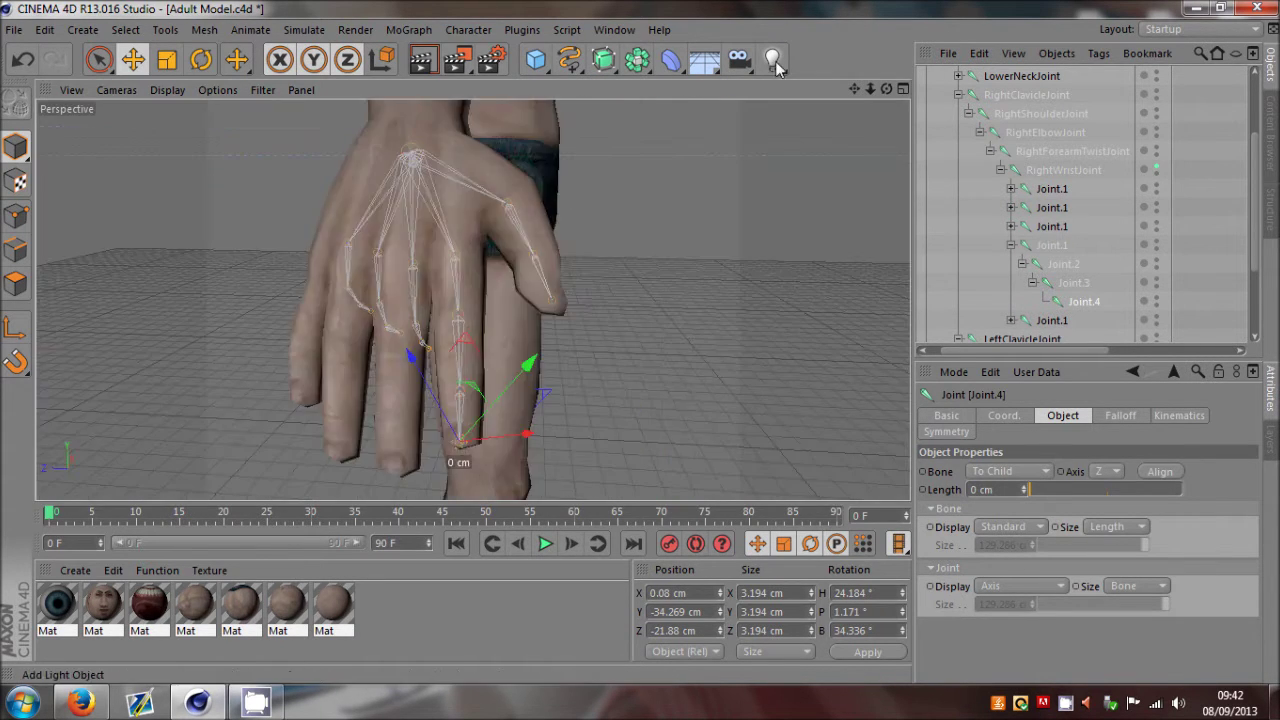
drag(641, 342, 886, 87)
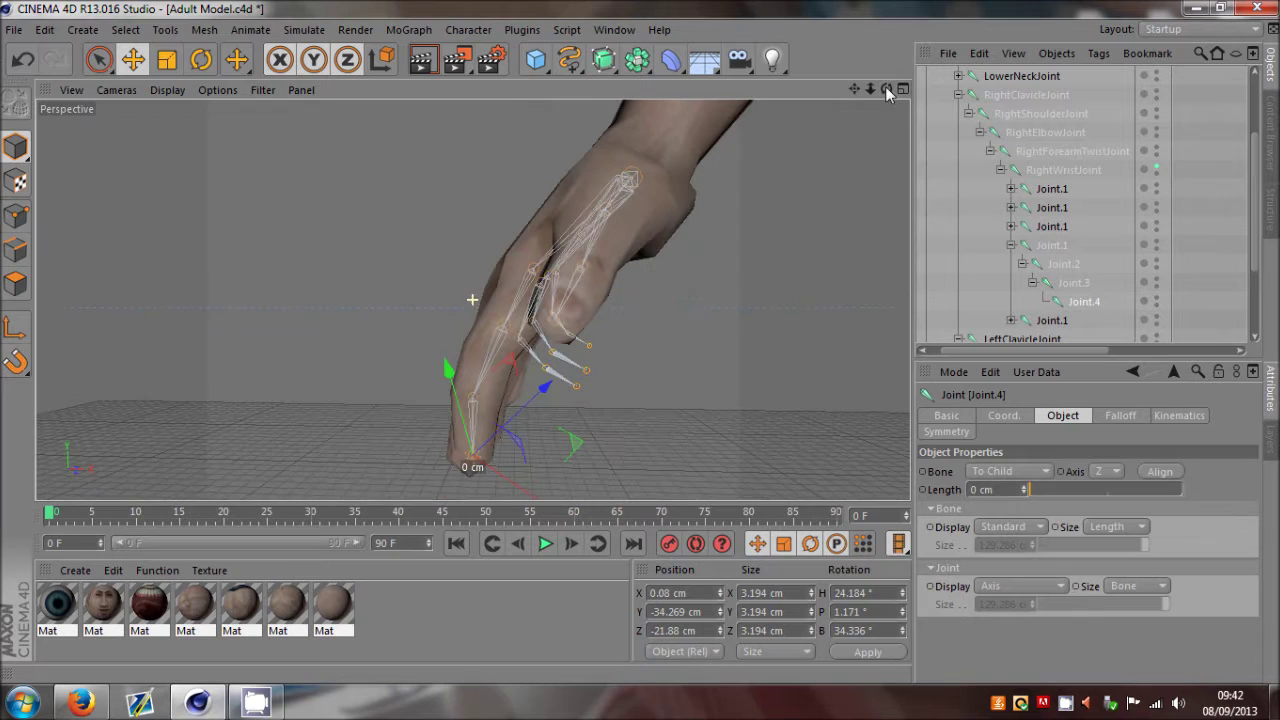
Step: Collapse the index finger's joint chain and hide the index finger and thumb chains in the viewport
click(1011, 245)
click(1163, 262)
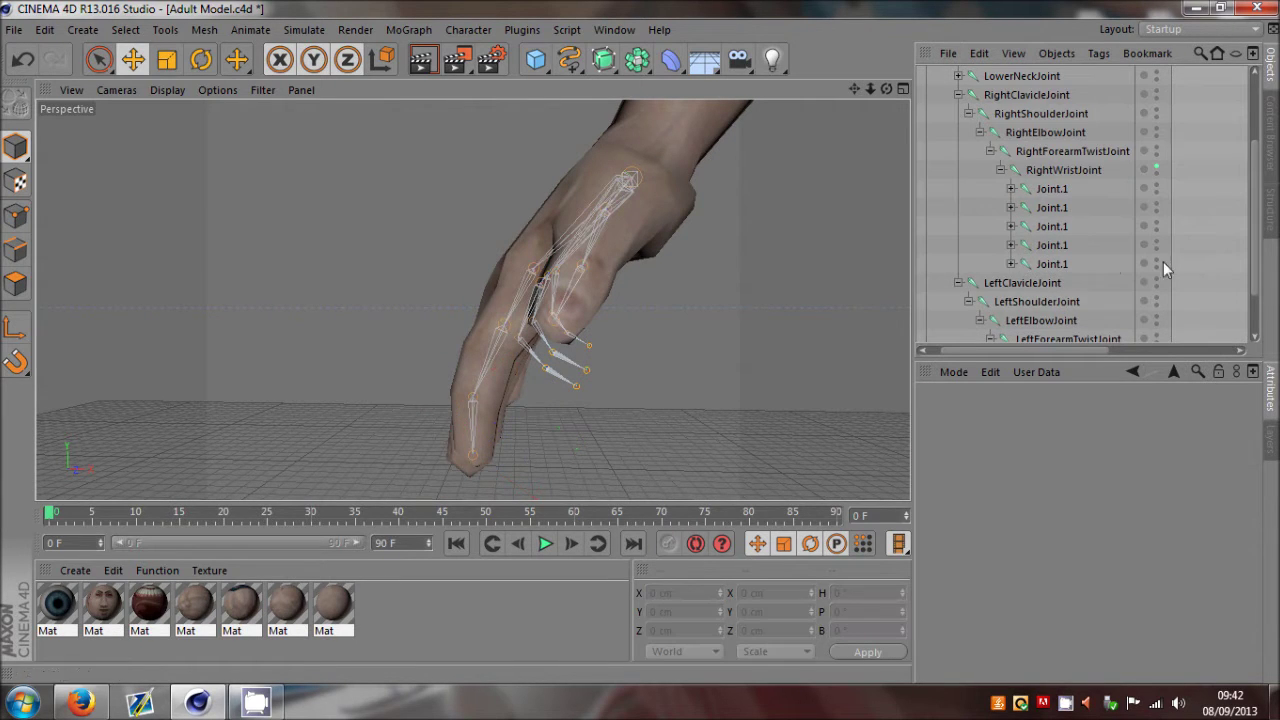
click(1051, 265)
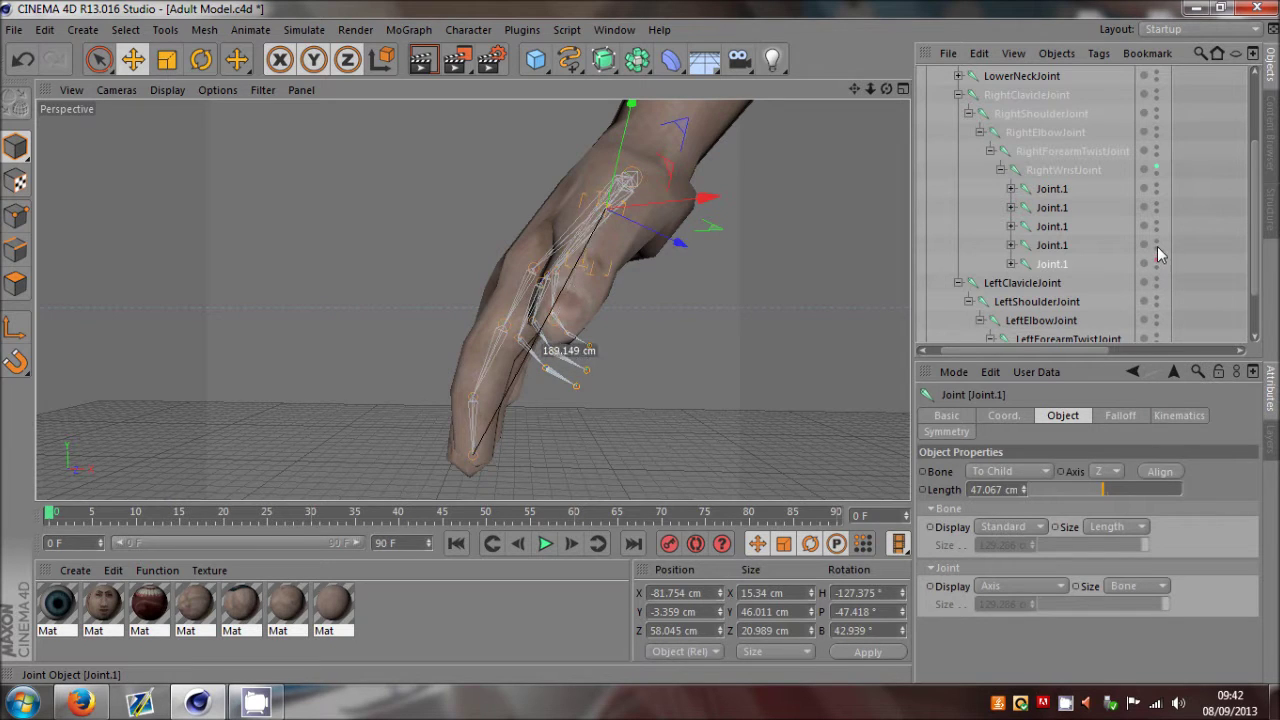
click(1199, 261)
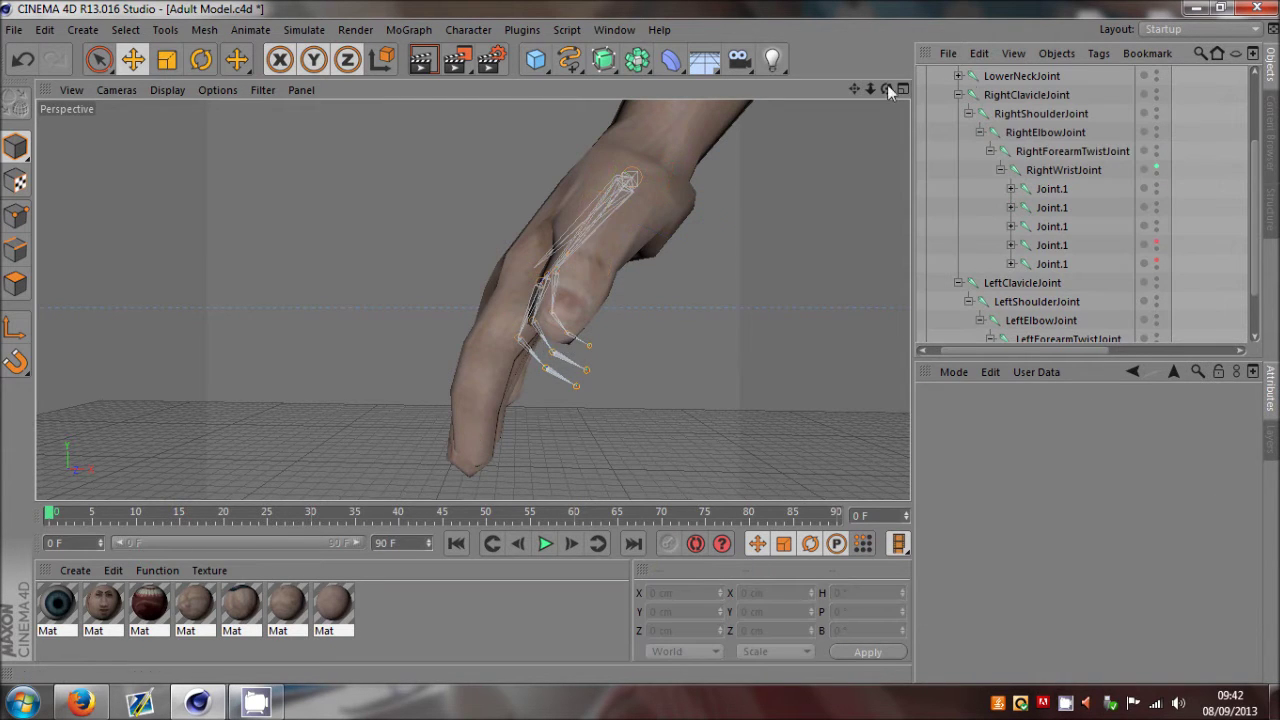
Step: Move the middle finger's base Joint.1 into the mesh knuckle, at about X -2.6, Y 4.3, Z 127 cm
drag(886, 88, 641, 344)
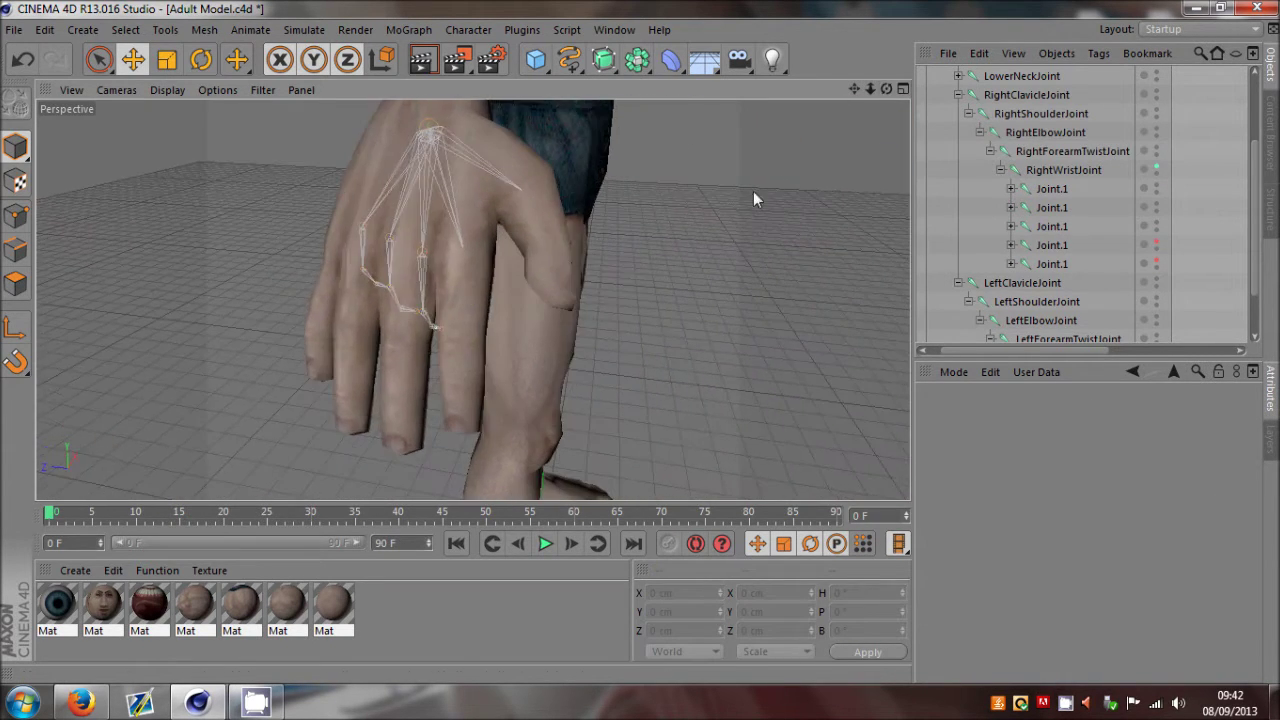
drag(886, 90, 641, 343)
click(1011, 226)
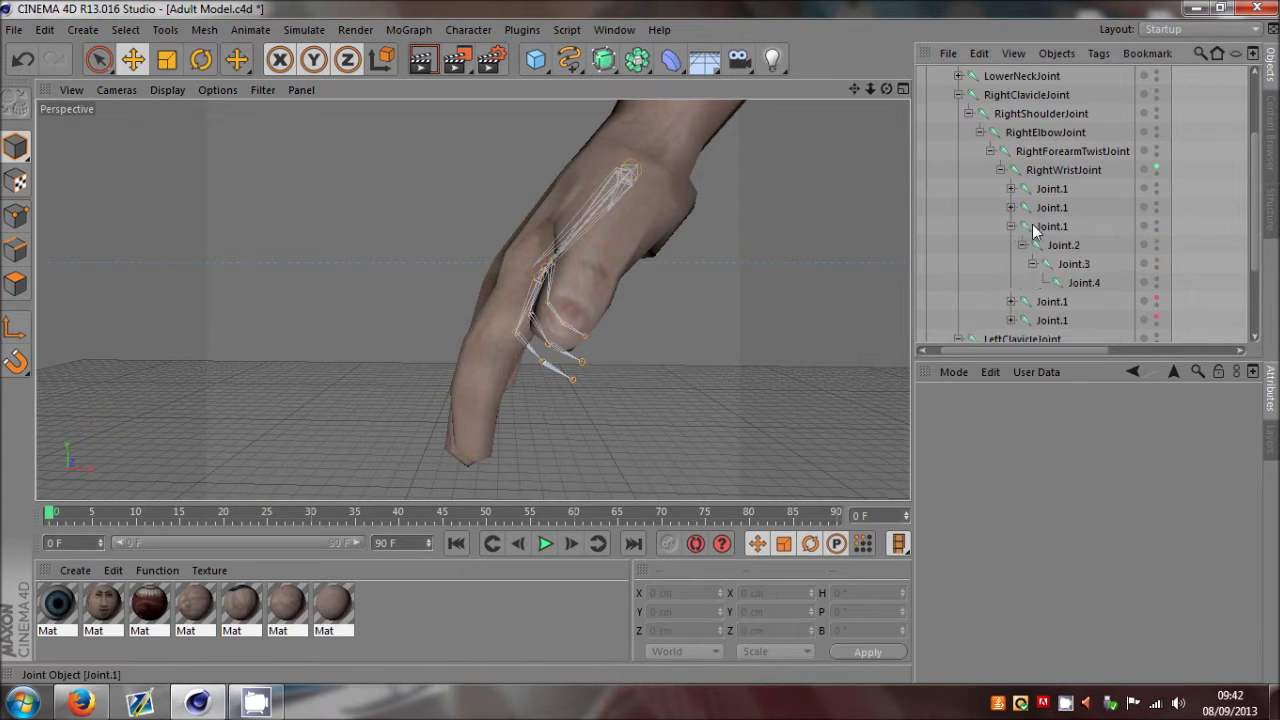
click(1045, 226)
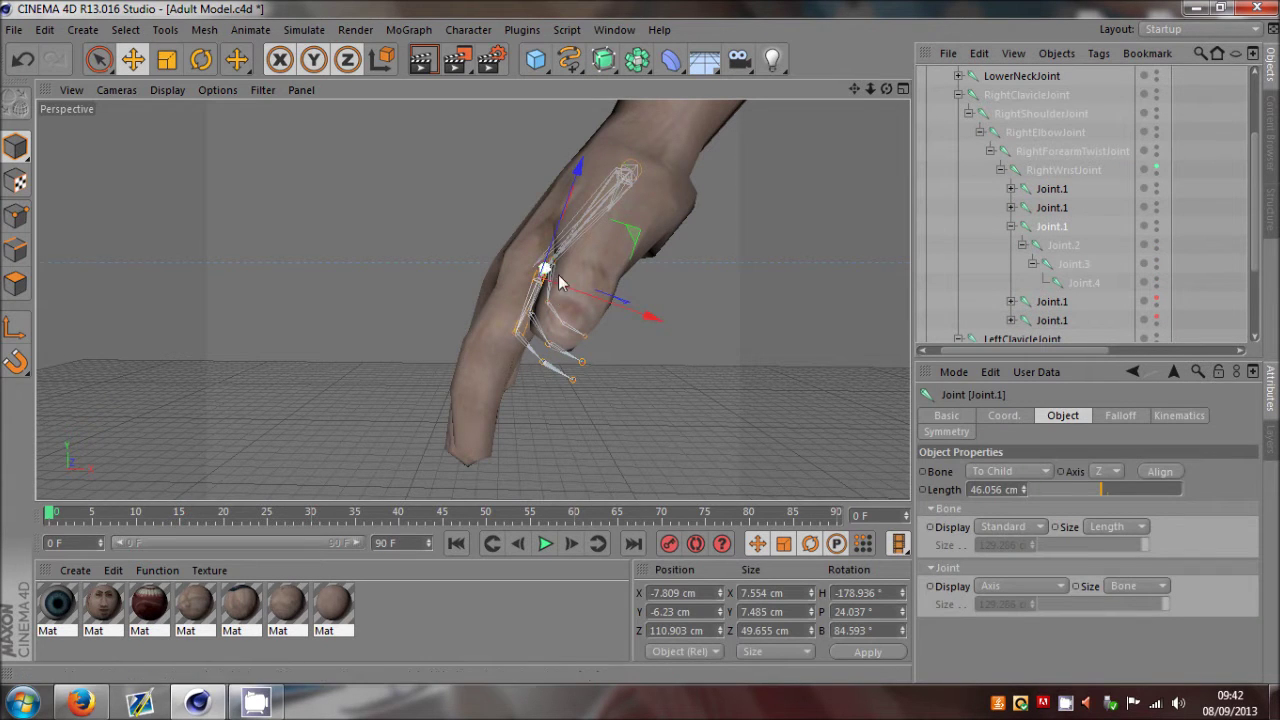
drag(887, 89, 640, 341)
drag(764, 198, 742, 199)
drag(886, 89, 515, 278)
scroll(246, 319, up, 2)
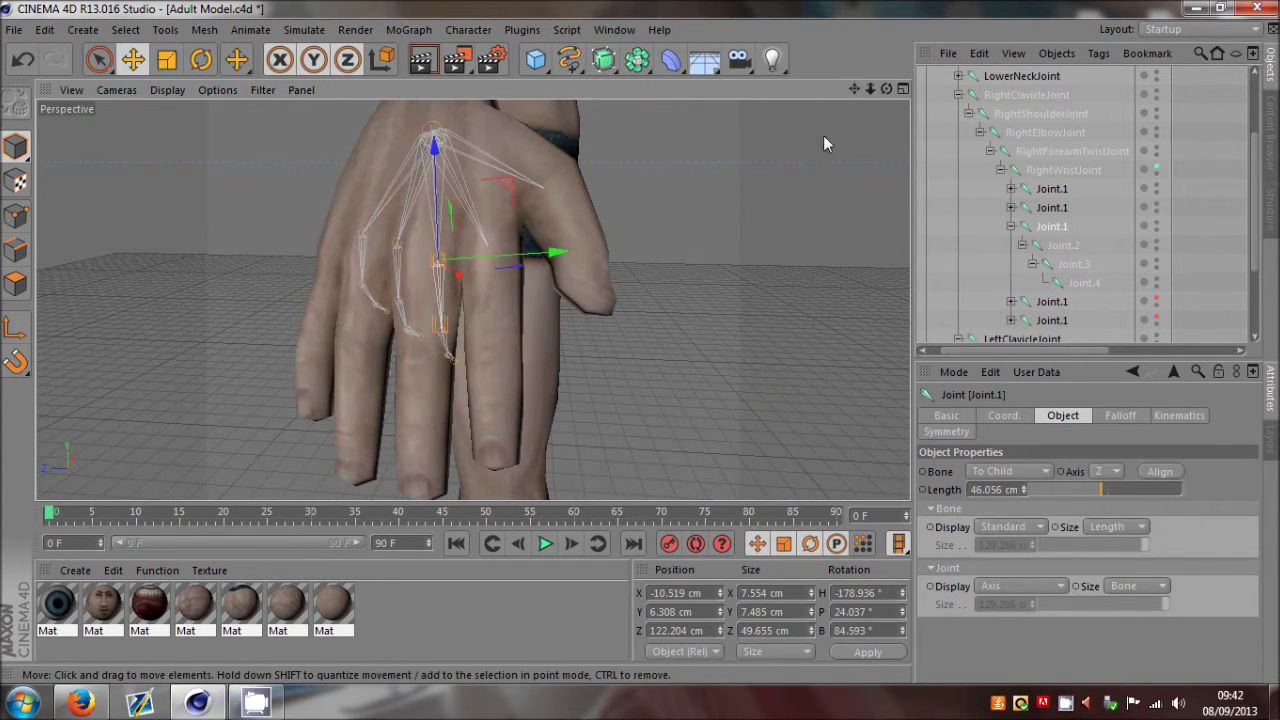
drag(854, 89, 640, 341)
scroll(418, 230, down, 3)
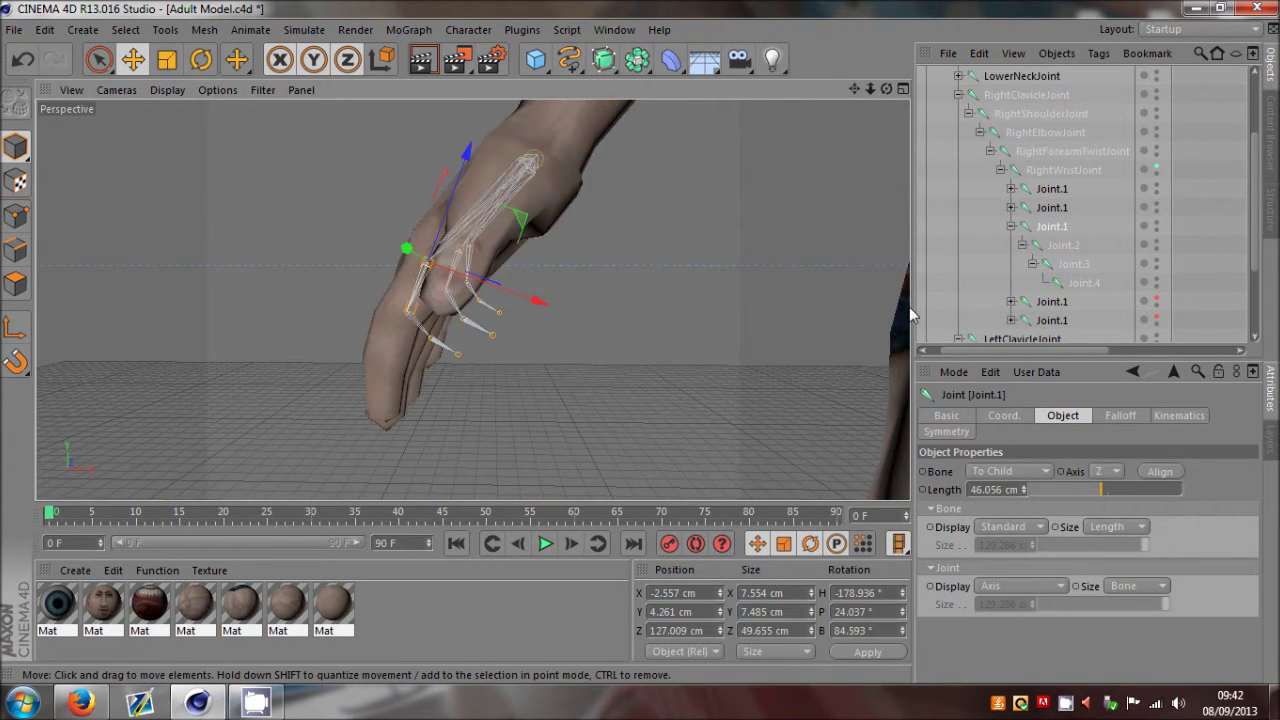
scroll(752, 285, down, 3)
scroll(630, 304, up, 4)
Step: Move the middle finger's Joint.3 to about X -15.8, Y -43.4, Z 6.3 cm and adjust its Joint.2 within the finger
click(1060, 260)
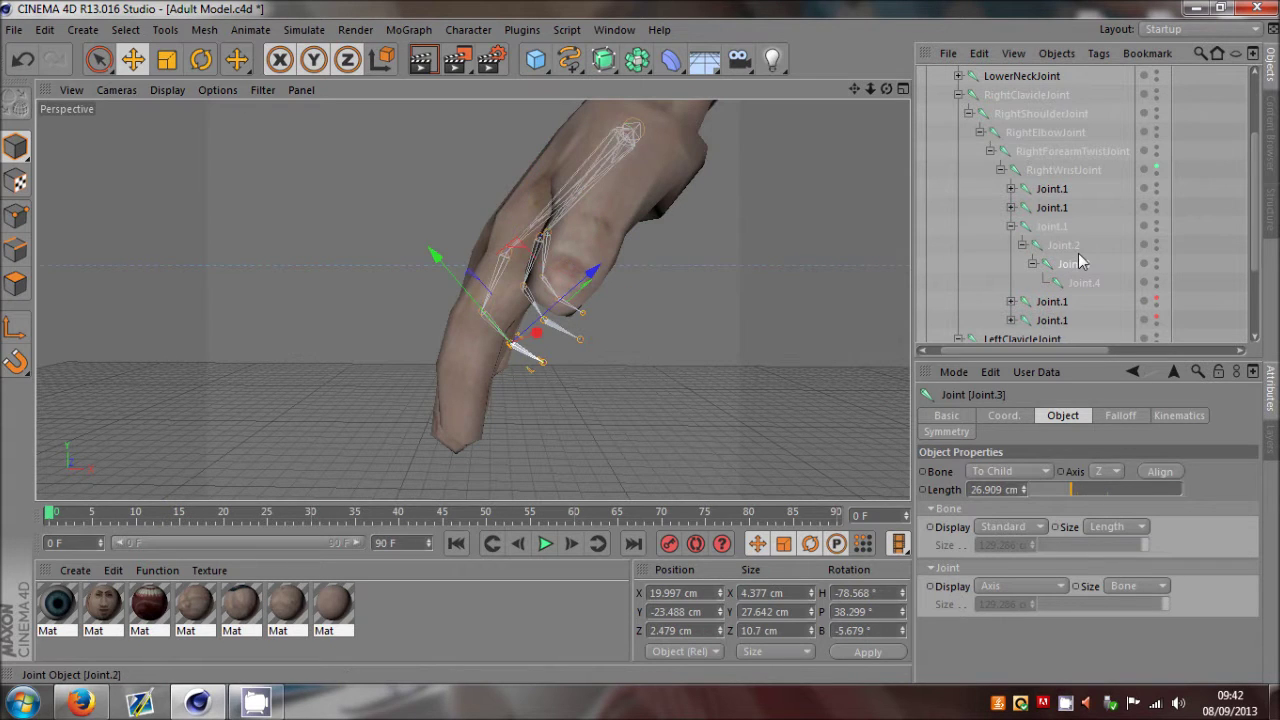
click(1077, 249)
drag(886, 90, 640, 341)
click(1052, 270)
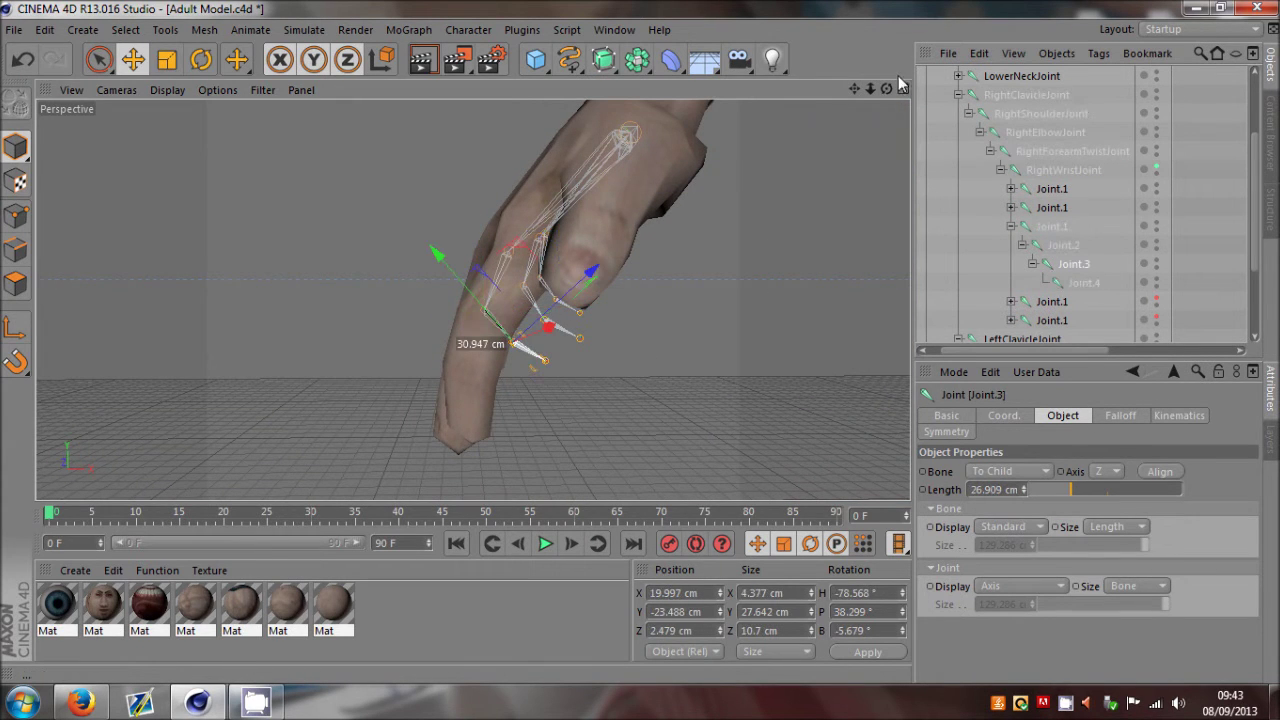
drag(855, 90, 593, 371)
drag(886, 90, 640, 341)
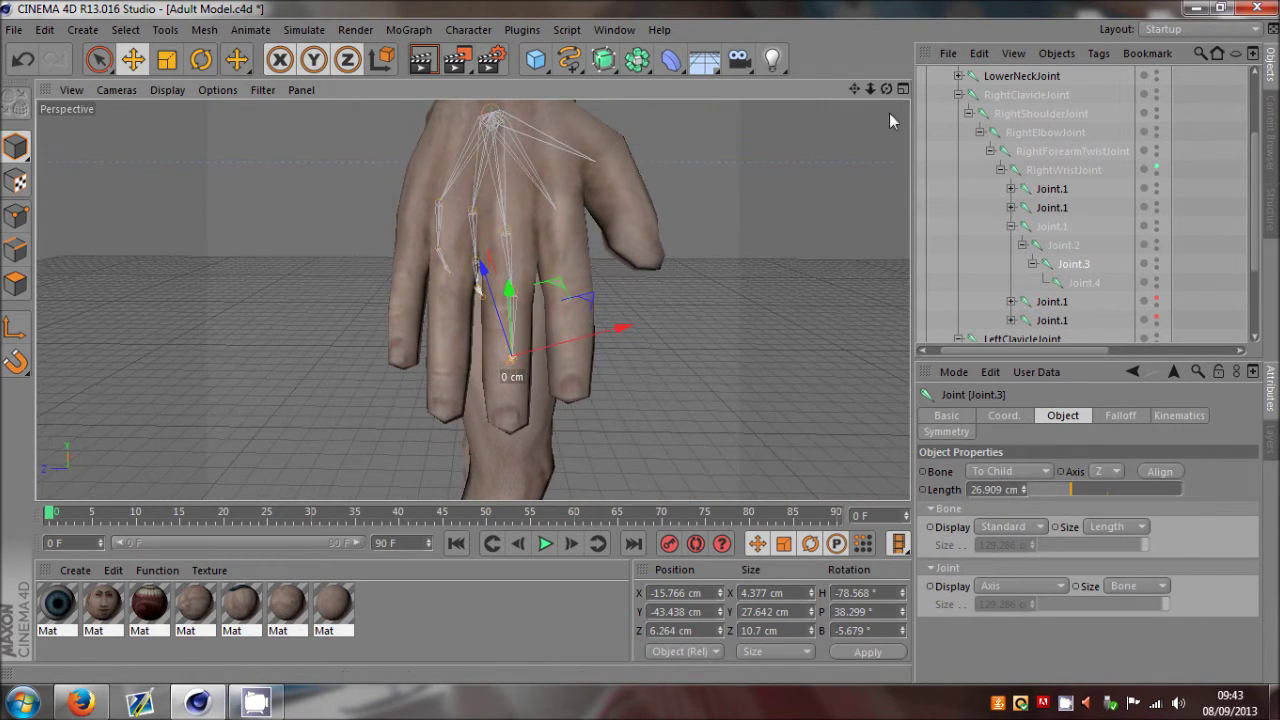
click(1035, 245)
drag(803, 319, 801, 320)
click(1078, 264)
Step: Place the middle finger's Joint.4 at the fingertip, at about X -11.3, Y -32.7, Z -33.3 cm
click(1082, 282)
drag(887, 90, 640, 341)
drag(781, 286, 759, 296)
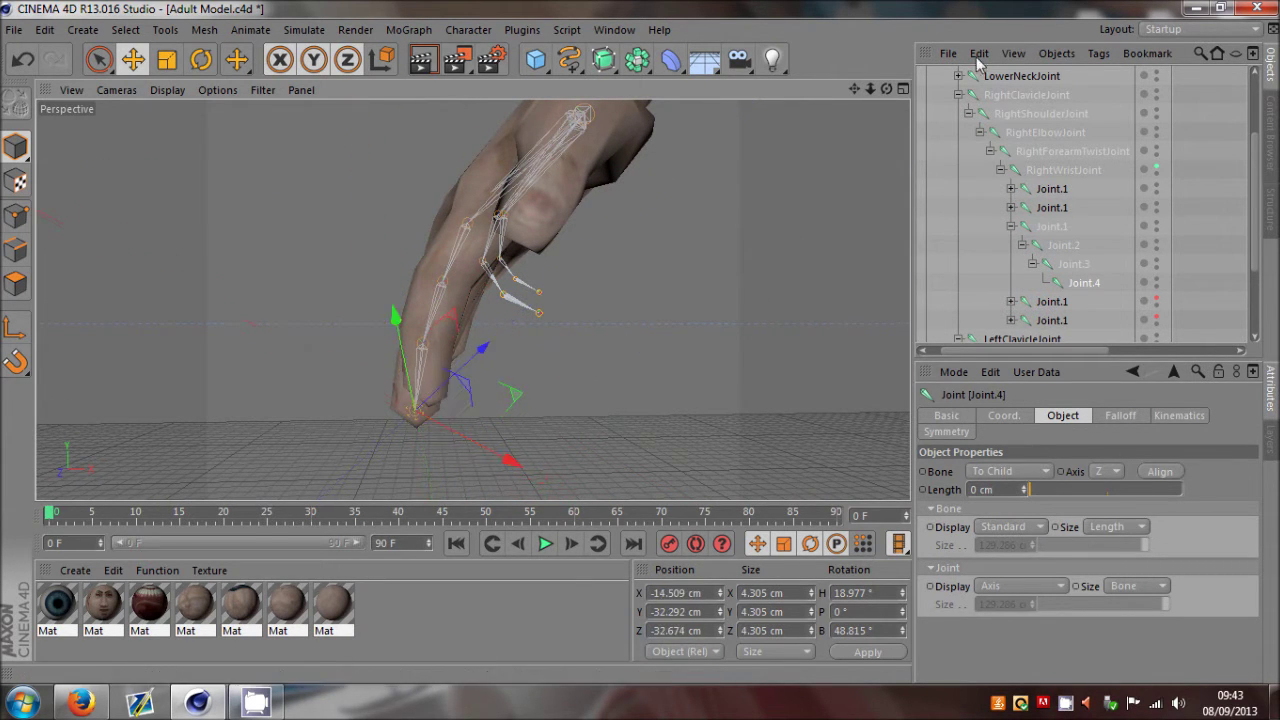
drag(887, 90, 640, 341)
drag(828, 255, 833, 256)
drag(887, 90, 640, 341)
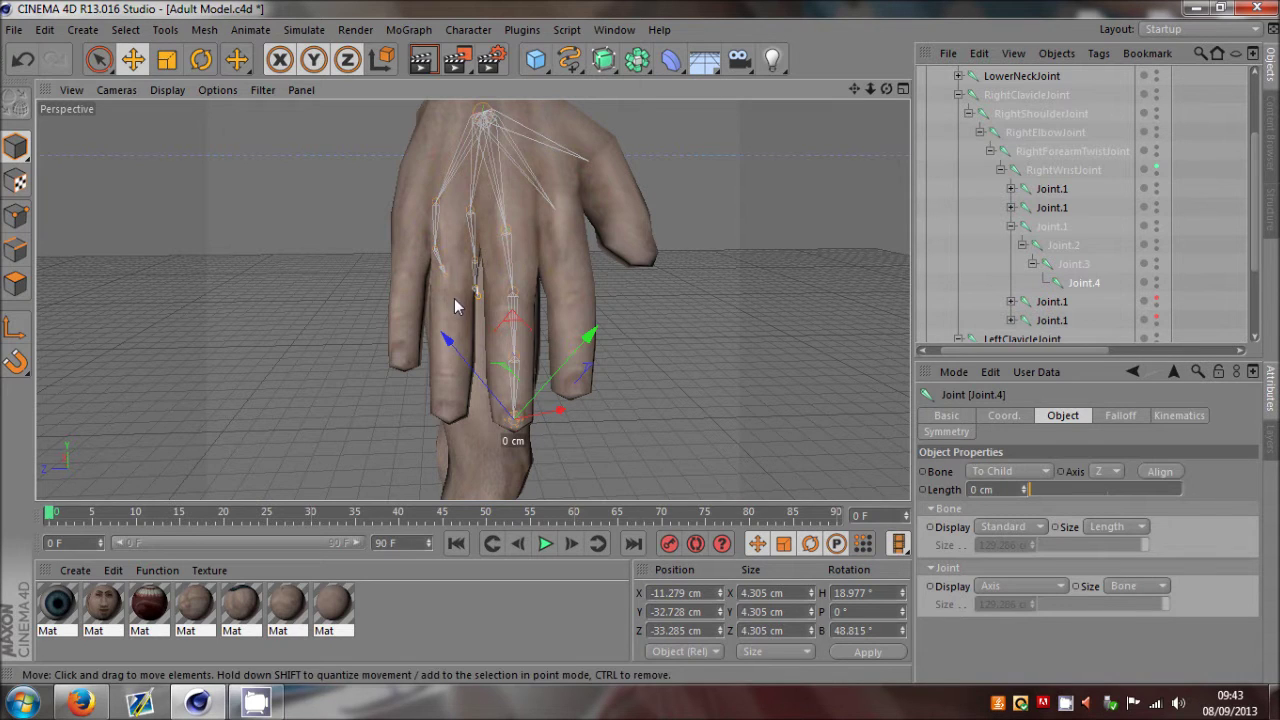
scroll(454, 300, up, 1)
drag(640, 341, 640, 341)
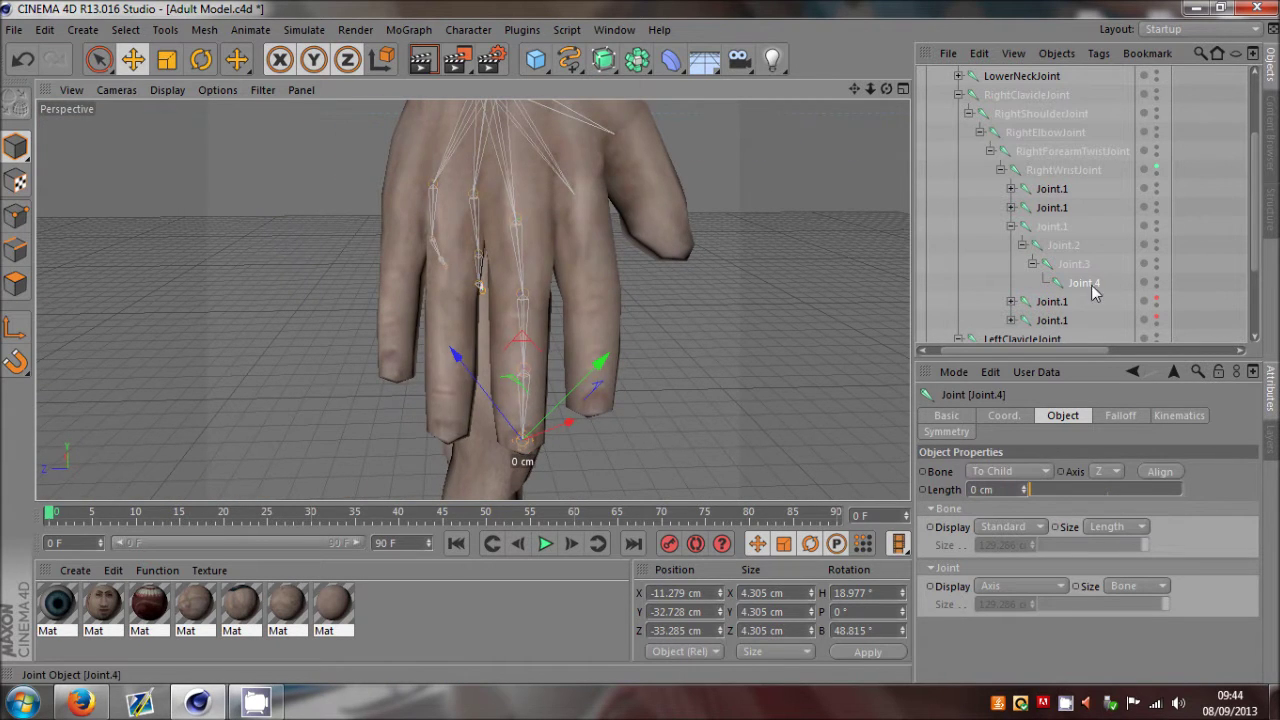
Step: Hide the middle finger's joint chain and move the ring finger's base Joint.1 to about X 21.6, Y -0.4, Z 128.6 cm
click(1011, 227)
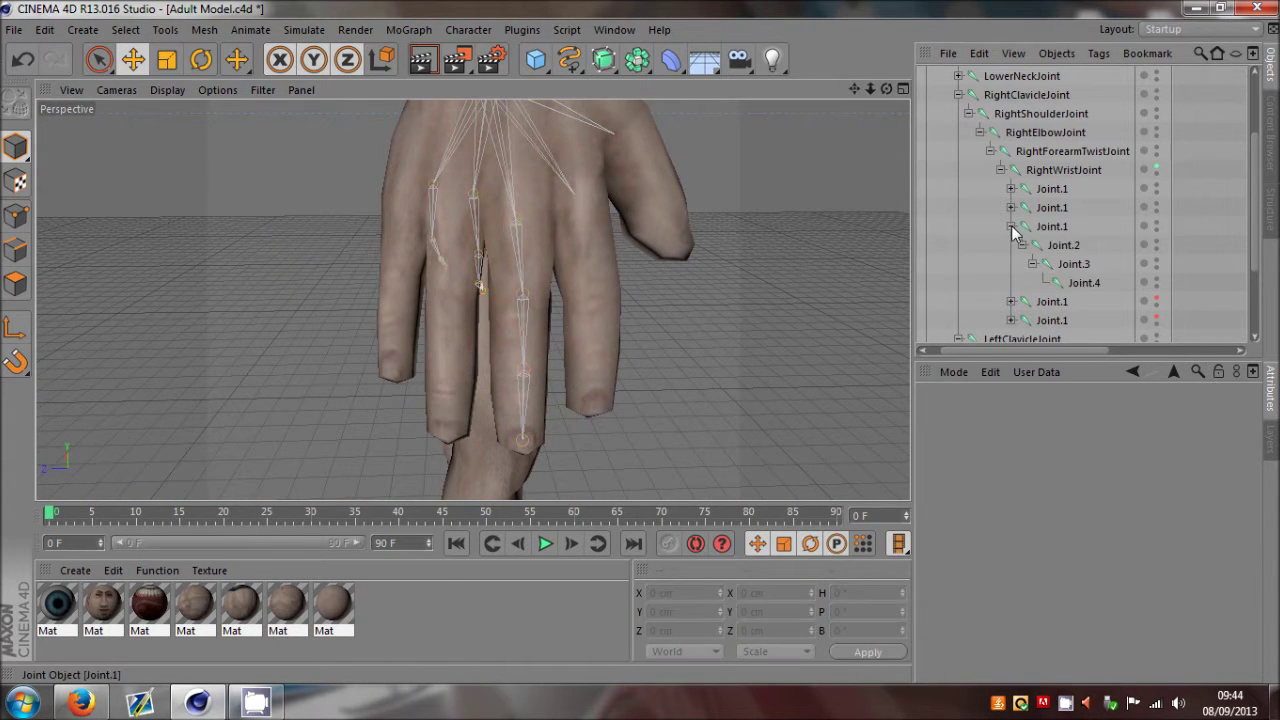
click(1156, 225)
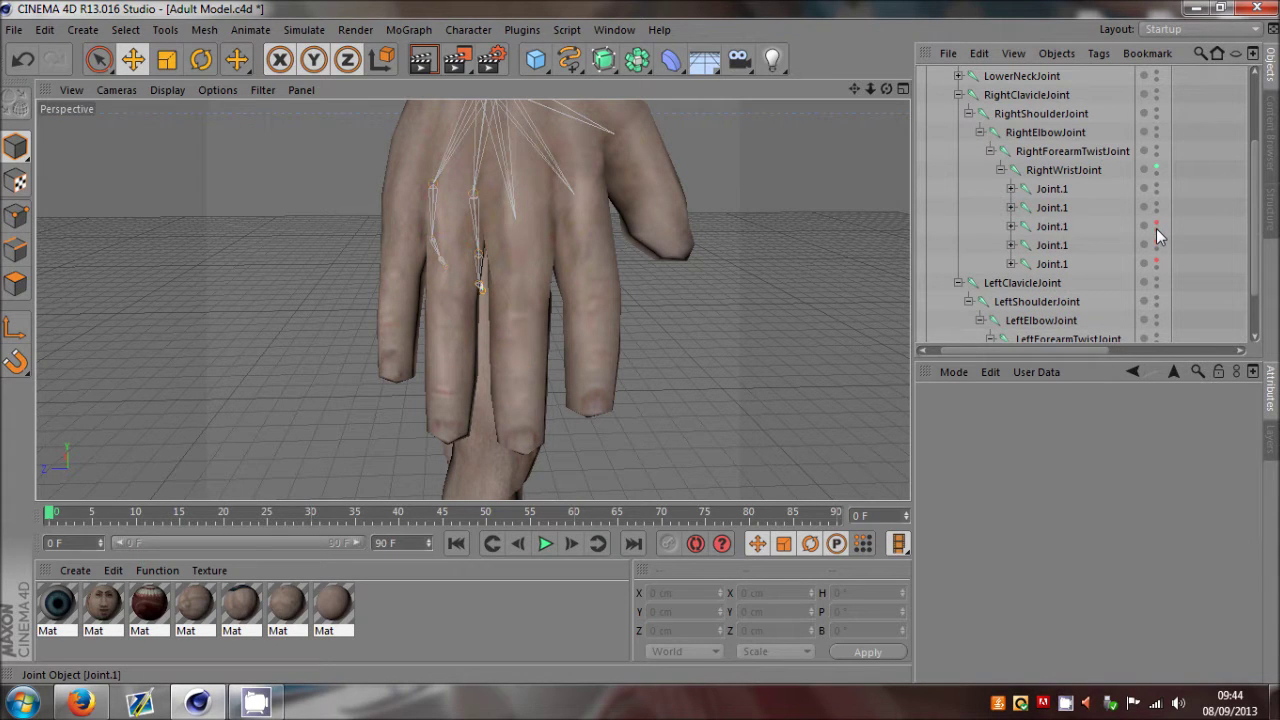
click(1049, 209)
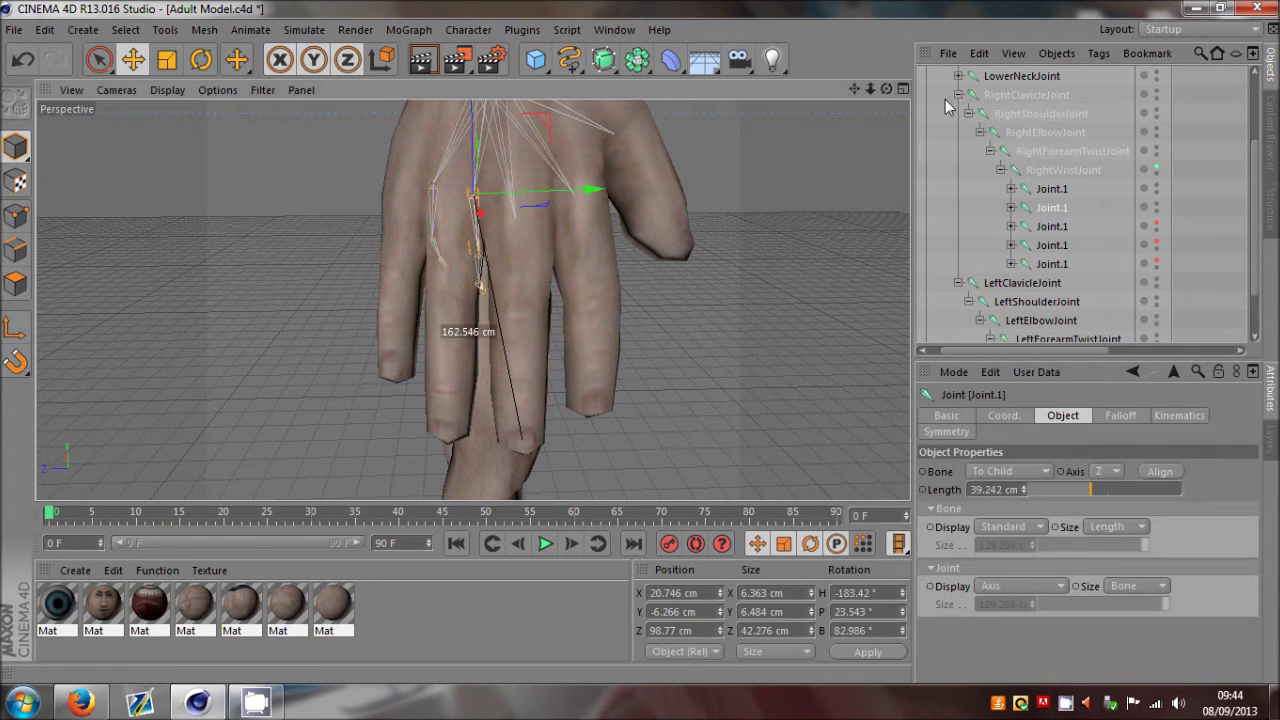
drag(887, 89, 640, 341)
drag(813, 202, 774, 231)
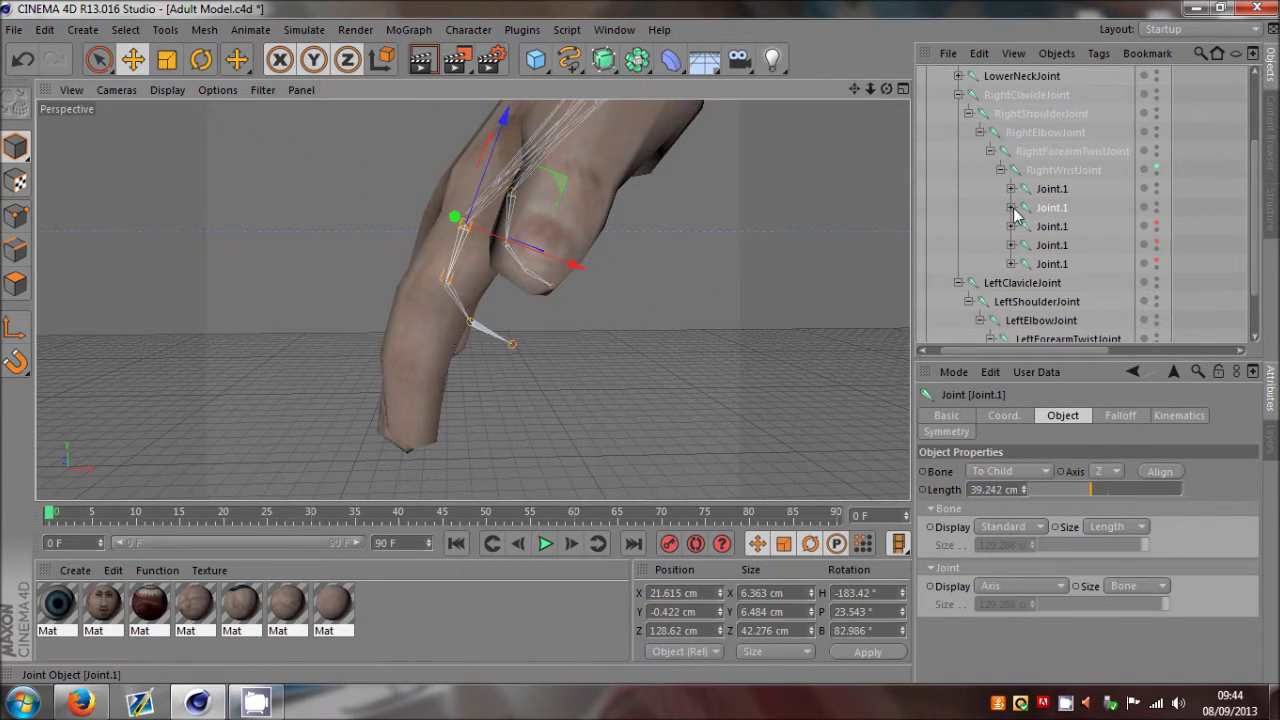
Step: Expand the ring finger's joint chain and shift its base Joint.1 to about X 34.2, Y -1.8, Z 127.2 cm
click(1012, 208)
click(1060, 227)
drag(887, 89, 640, 341)
click(1048, 209)
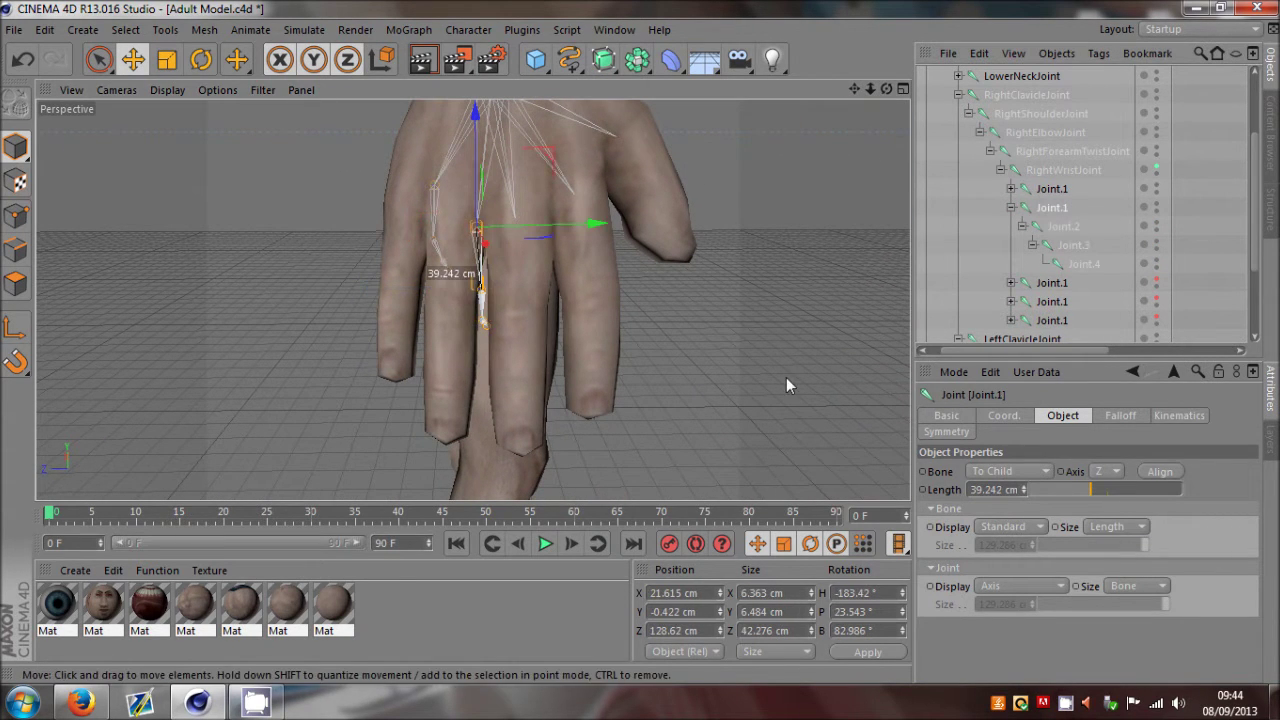
drag(854, 89, 640, 341)
drag(637, 226, 615, 235)
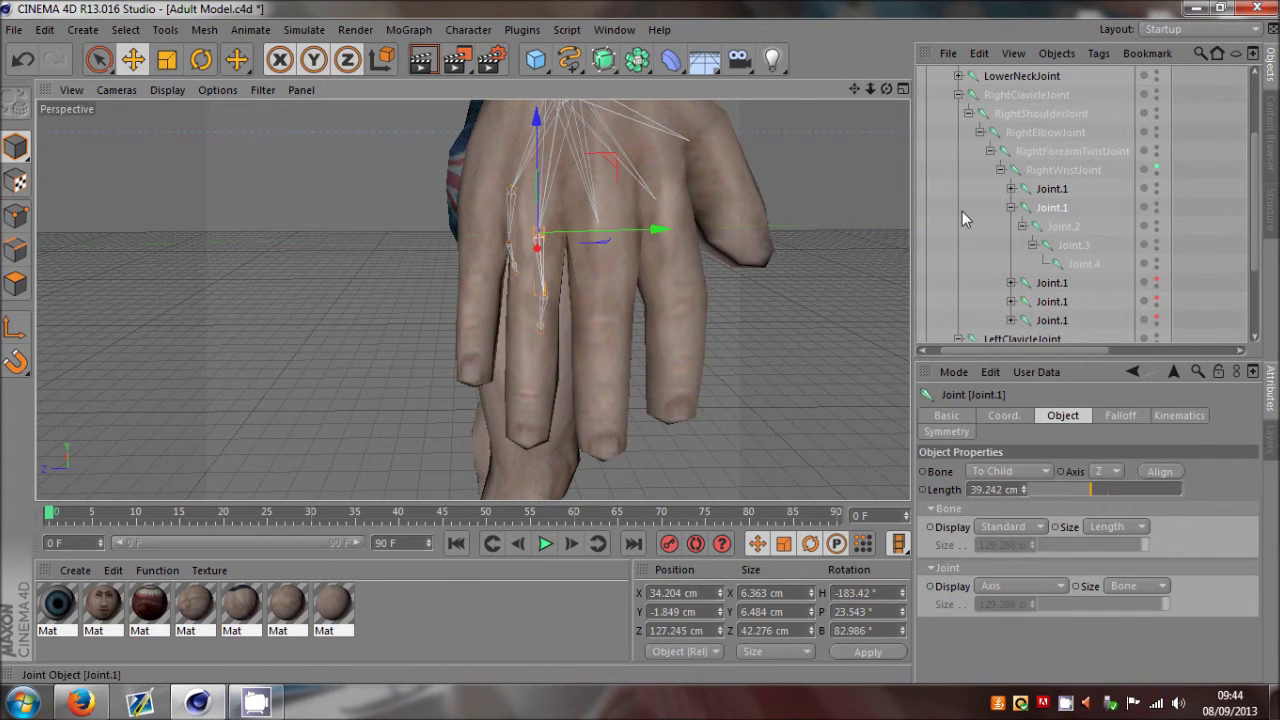
Step: Reposition the ring finger's Joint.2 and Joint.3 so that they follow the inside of the finger
click(1047, 230)
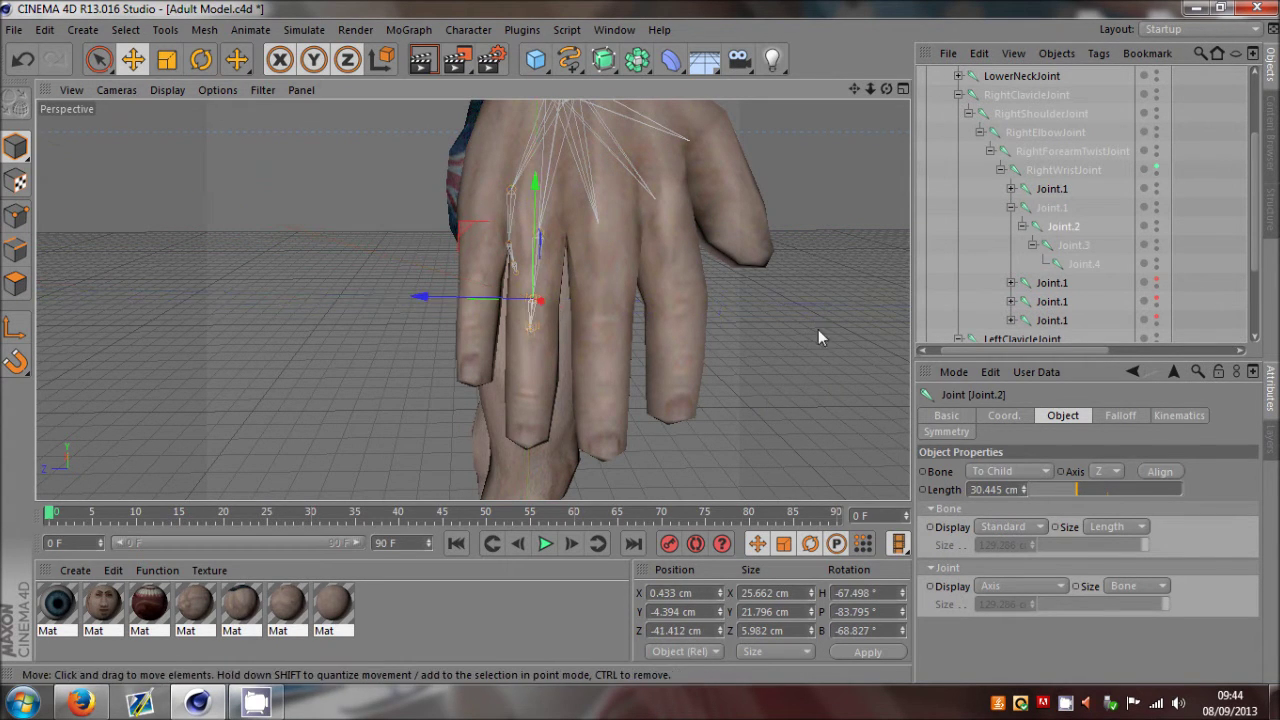
drag(886, 89, 640, 341)
click(1074, 250)
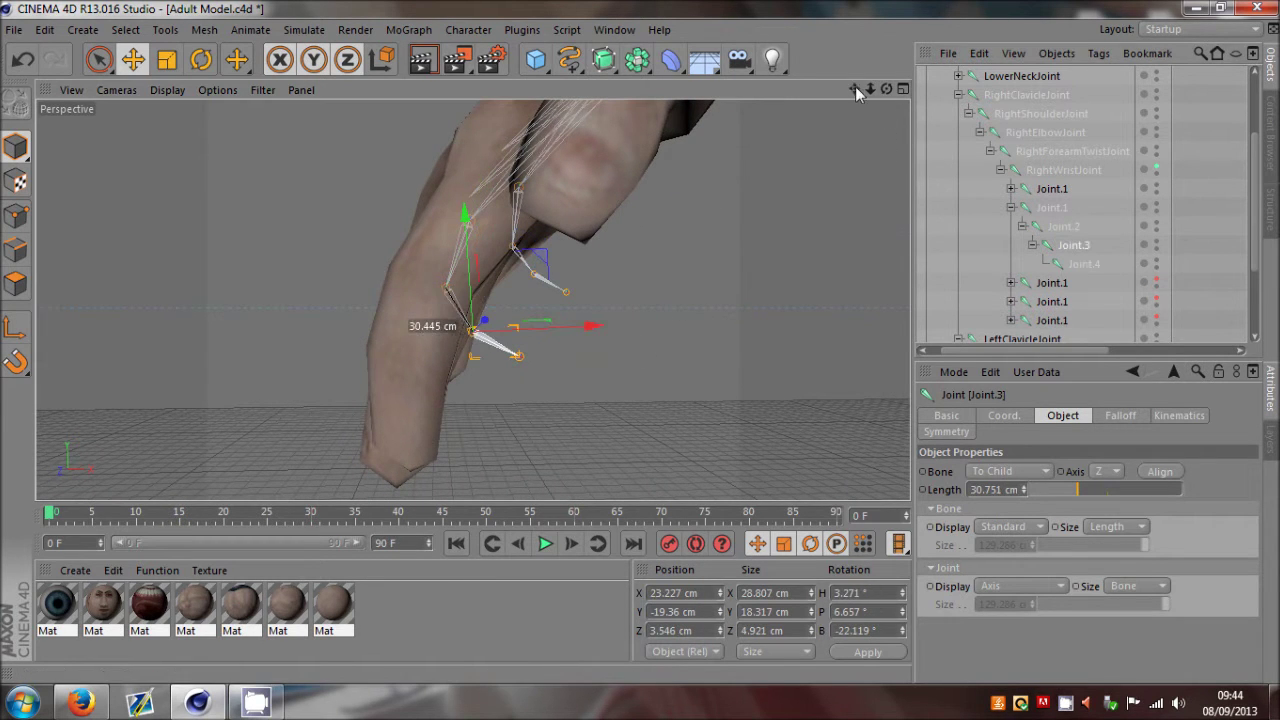
drag(856, 90, 640, 341)
drag(671, 278, 633, 300)
drag(886, 89, 640, 341)
Step: Place the ring finger's Joint.4 at the fingertip, at about X -10.0, Y -41.3, Z -3.1 cm
click(1084, 265)
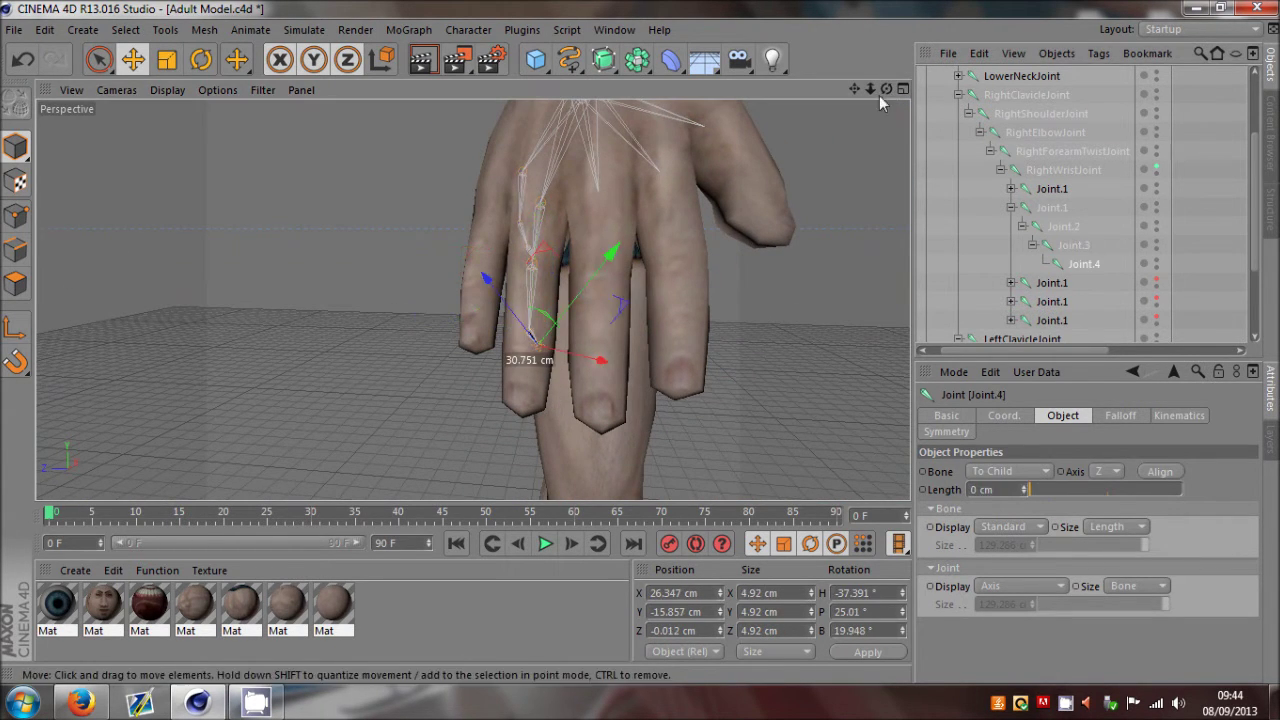
drag(886, 89, 640, 341)
drag(757, 303, 721, 345)
drag(888, 89, 640, 341)
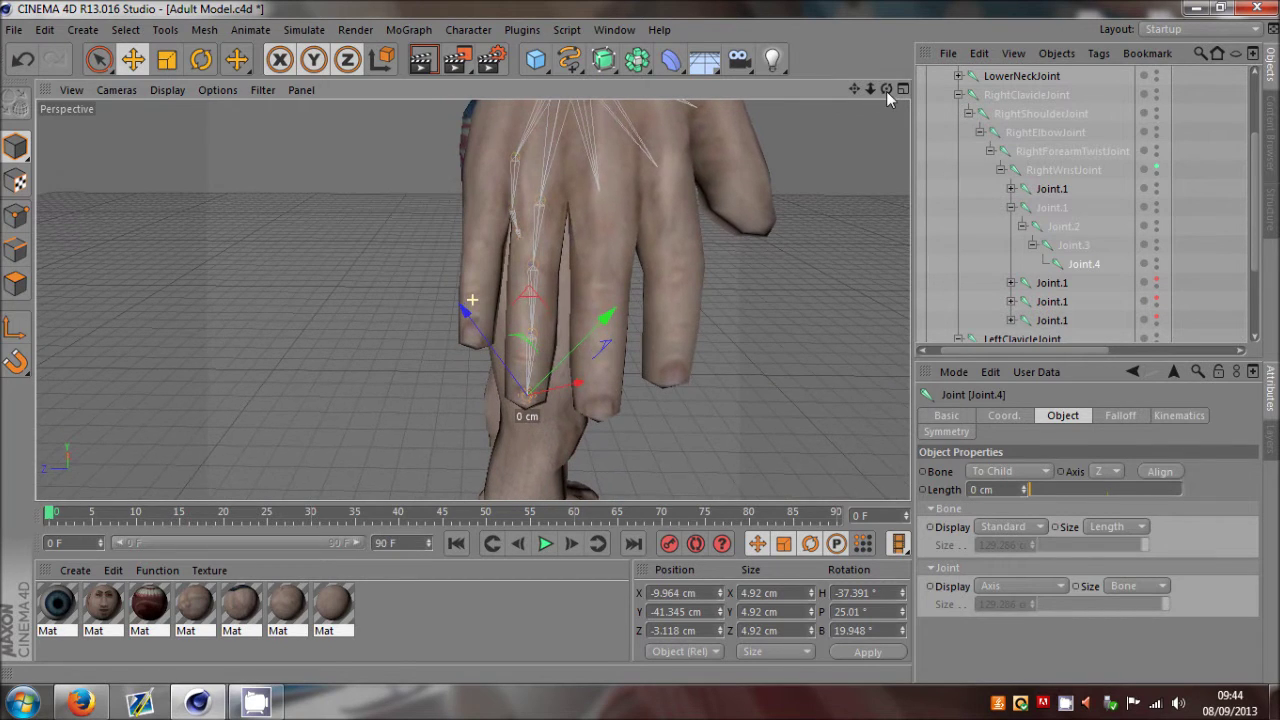
Step: Collapse and hide the ring finger's joint chain and expand the little finger's chain
click(1011, 208)
double_click(1157, 205)
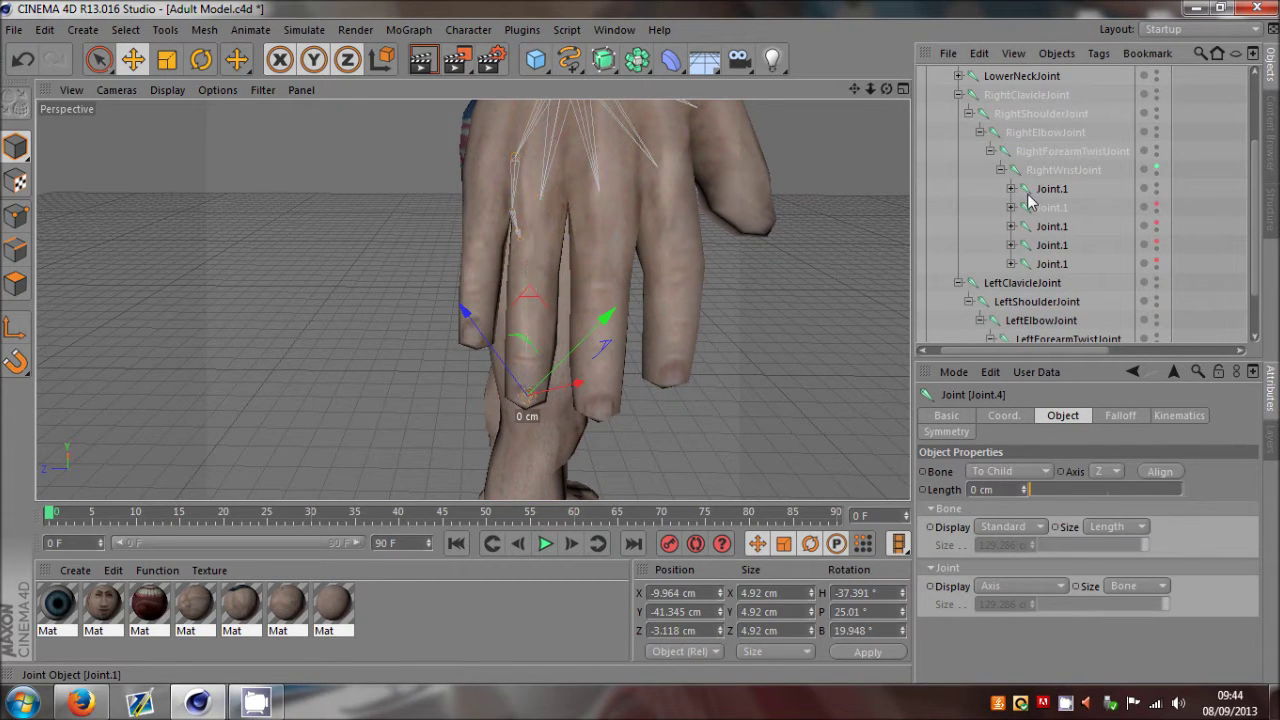
click(1011, 189)
Step: Move the little finger's base Joint.1 to about X 67.1, Y -20.0, Z 122.2 cm at the knuckle
click(1032, 190)
drag(887, 89, 641, 342)
drag(887, 89, 641, 342)
drag(770, 184, 743, 237)
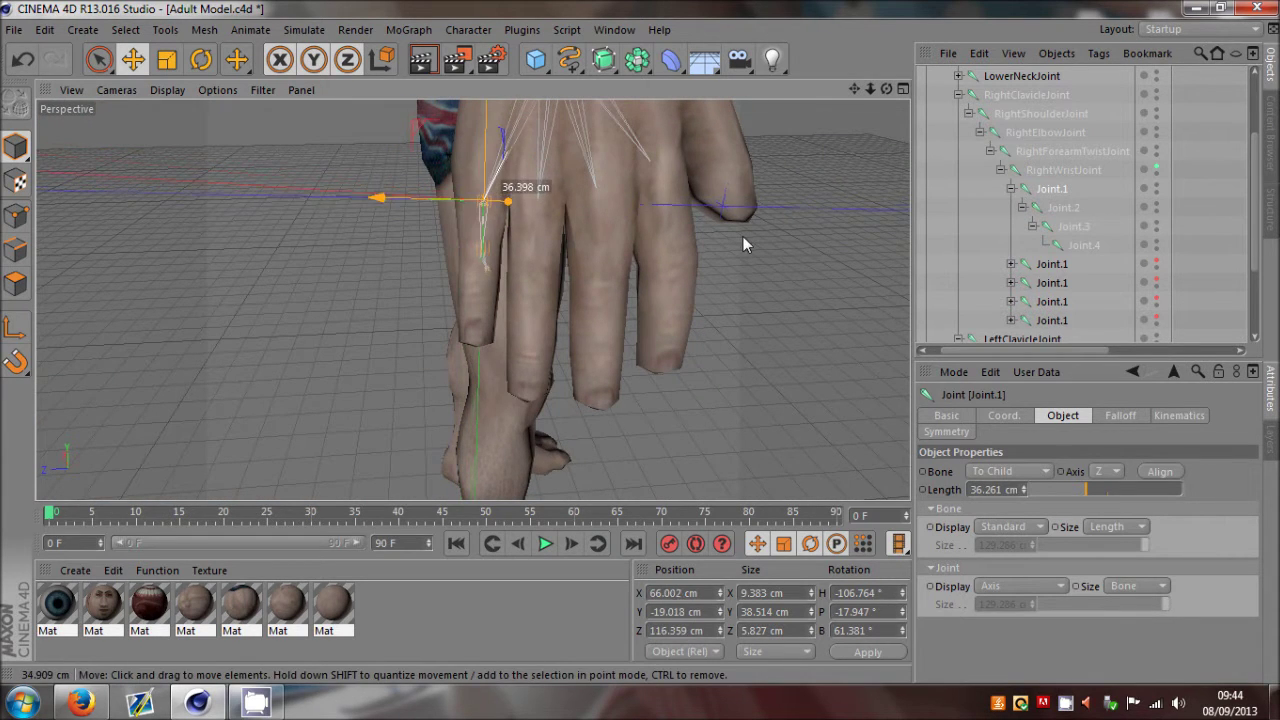
drag(641, 342, 641, 342)
drag(777, 174, 777, 174)
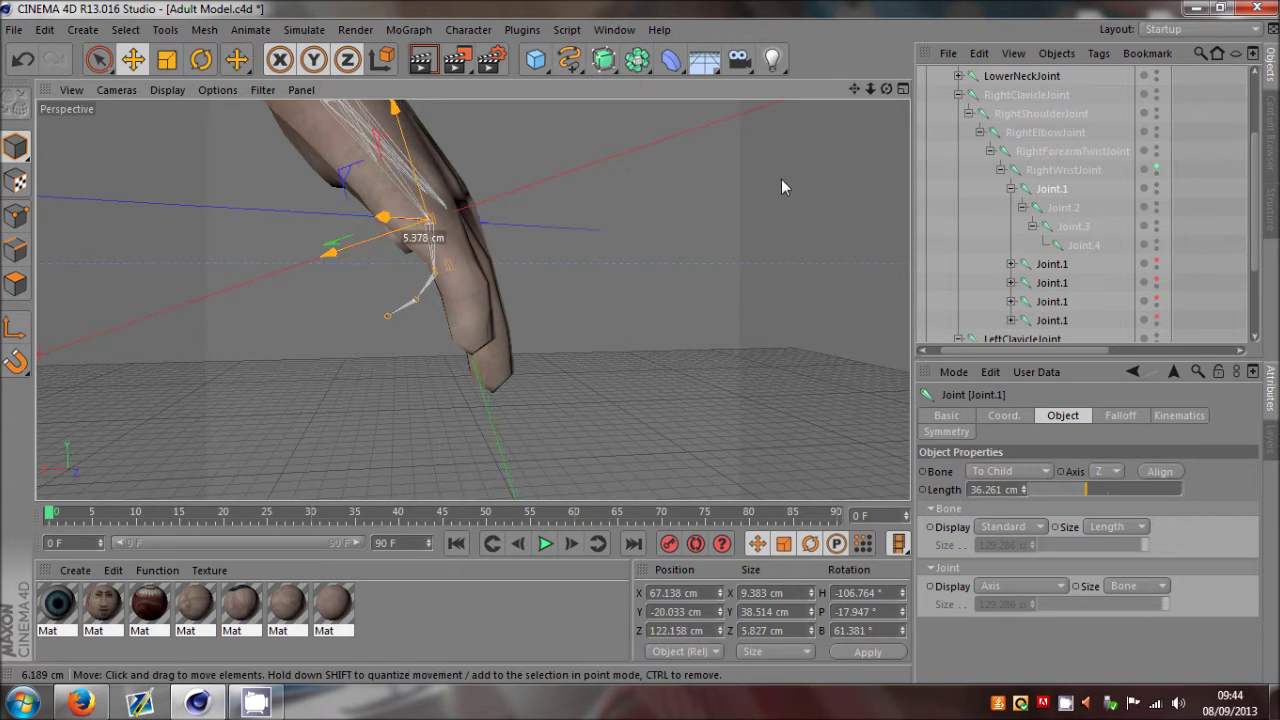
Step: Move the little finger's Joint.2 to about X -5.5, Y -29.0, Z -1.5 cm and base Joint.1 to about X 66.2, Y -18.8, Z 117.4 cm
click(1062, 207)
mouse_move(562, 311)
mouse_down()
mouse_move(609, 313)
mouse_move(585, 317)
mouse_move(577, 297)
mouse_up()
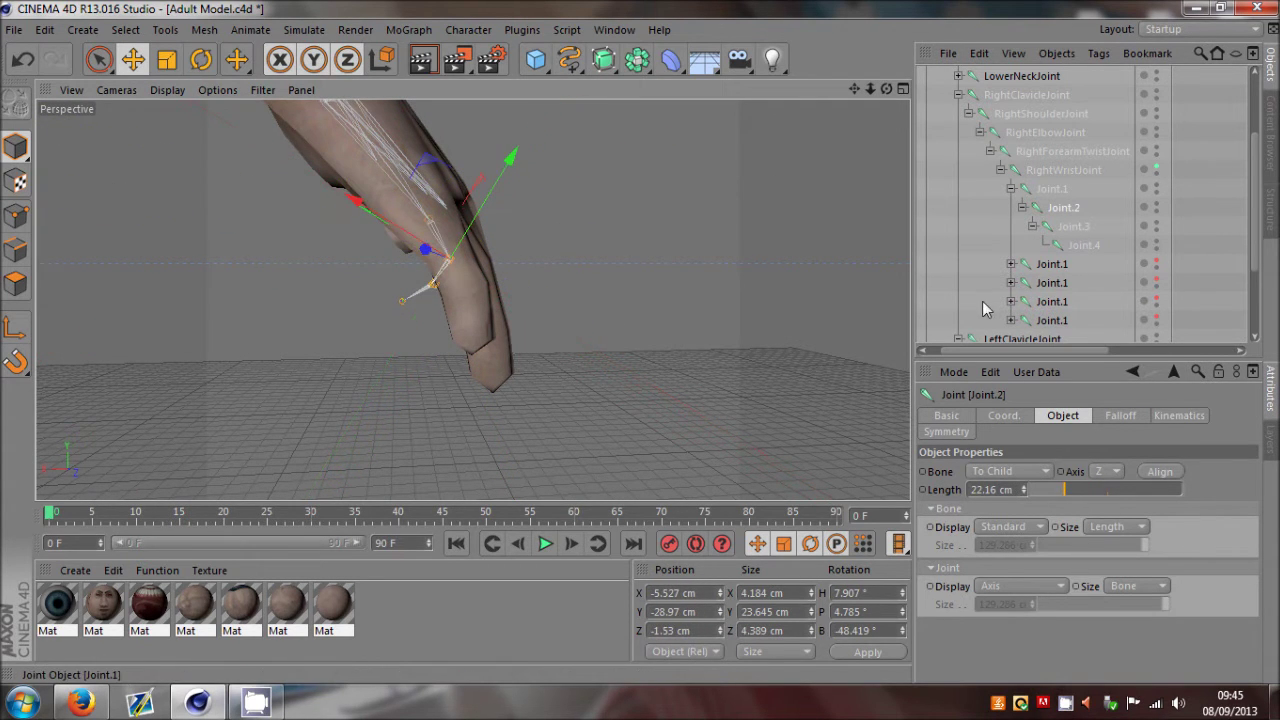
click(1051, 189)
drag(676, 317, 672, 310)
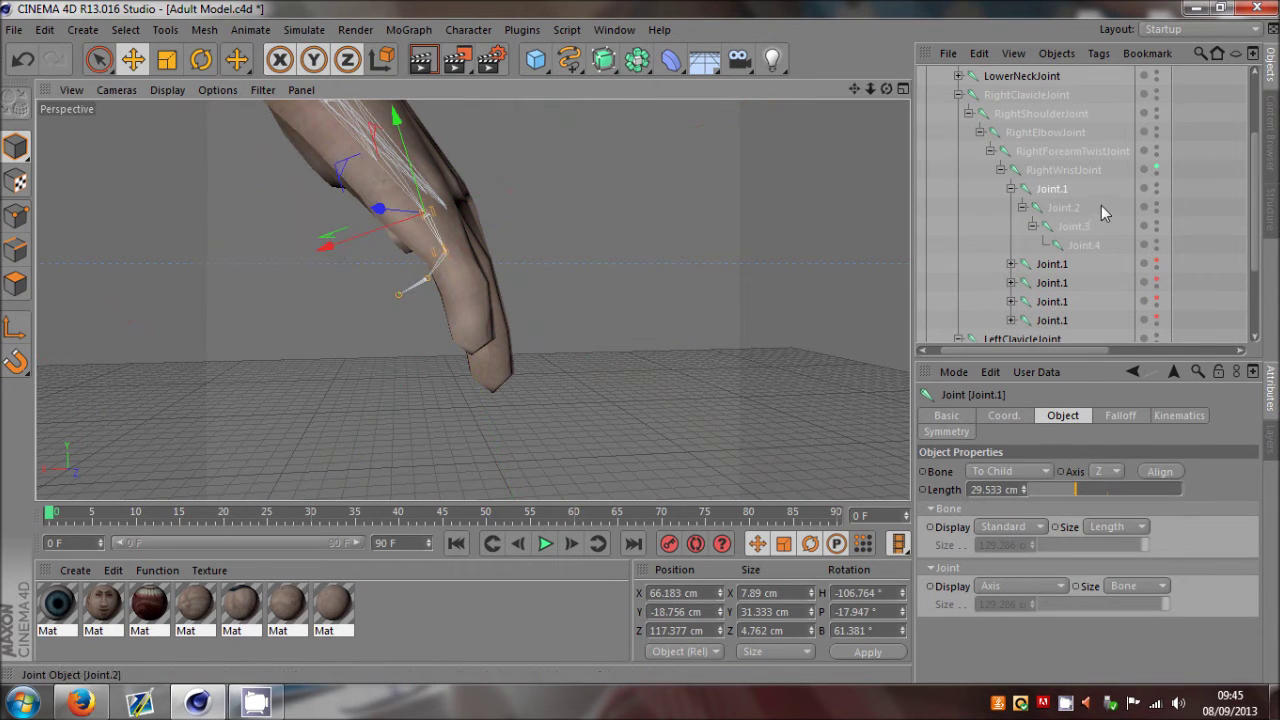
Step: Move the little finger's Joint.3 into the finger and place Joint.4 at the fingertip, at about X -23.1, Y -20.1, Z -14.6 cm
click(1074, 207)
click(1072, 228)
drag(716, 364, 754, 378)
click(1076, 246)
drag(645, 415, 680, 444)
drag(886, 89, 640, 341)
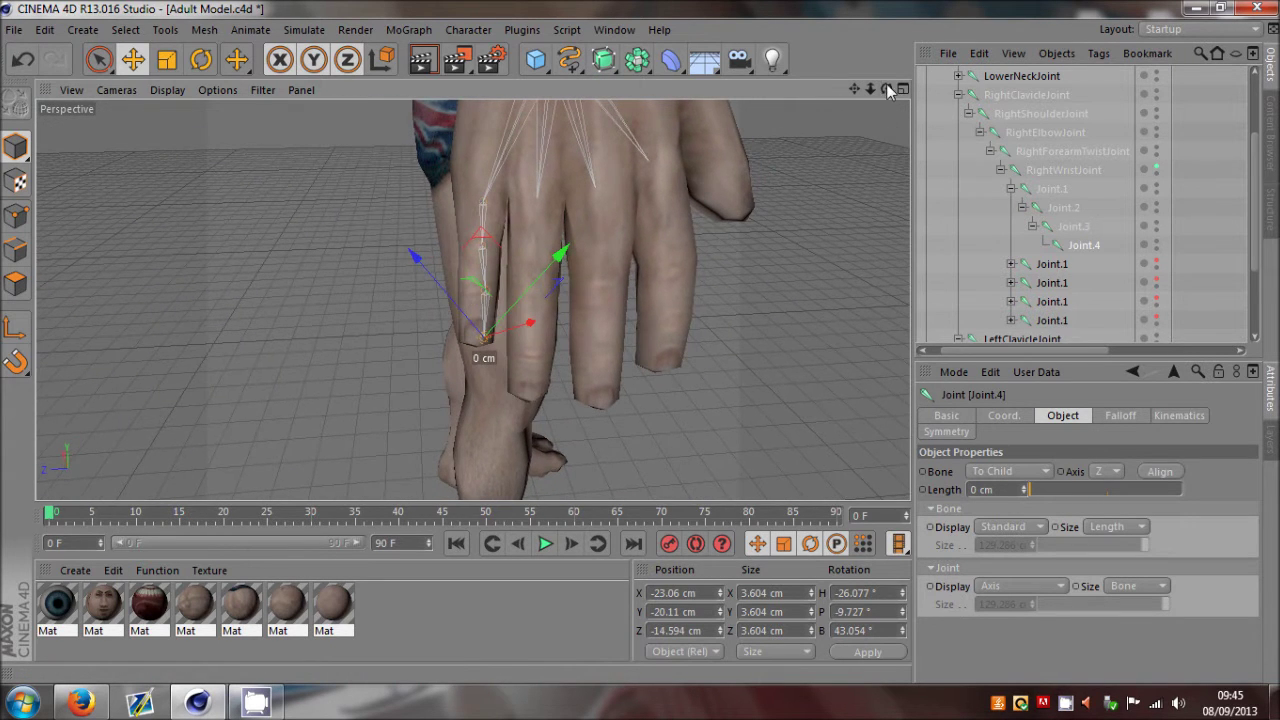
Step: Nudge the little finger's base Joint.1 to about X 67.4, Y -18.9, Z 117.2 cm
click(1072, 228)
click(1051, 190)
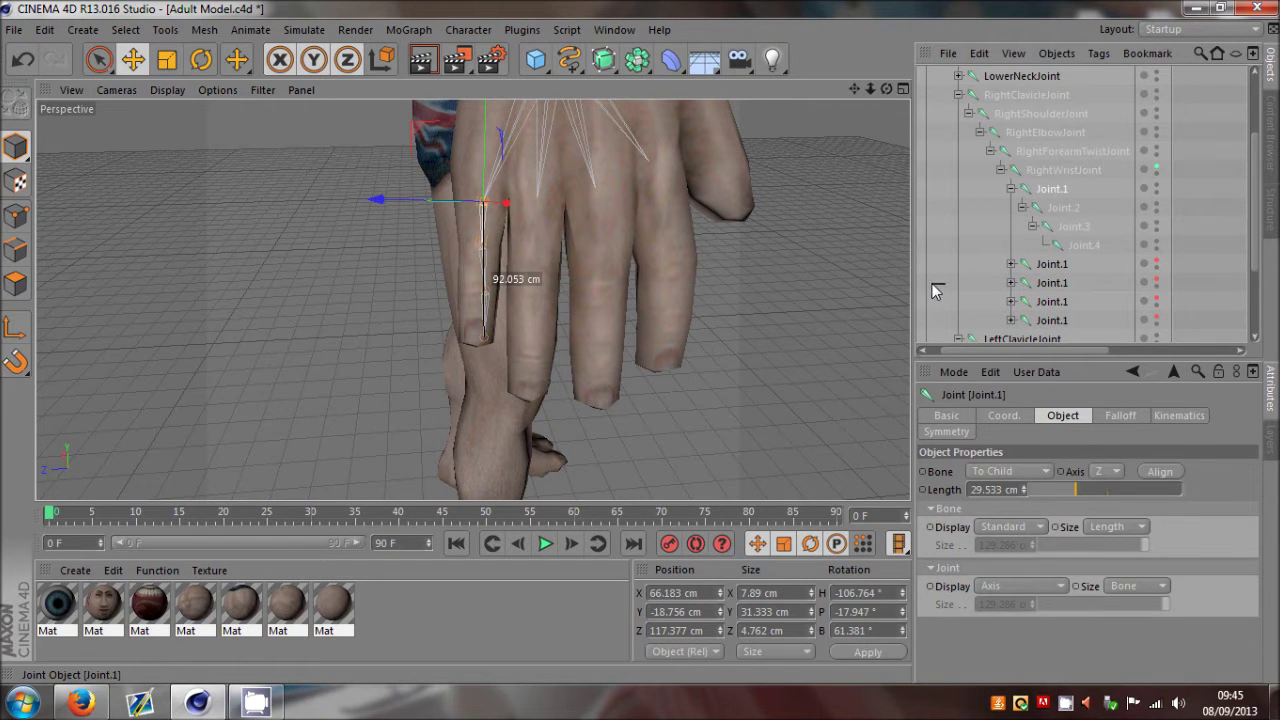
drag(998, 260, 1019, 271)
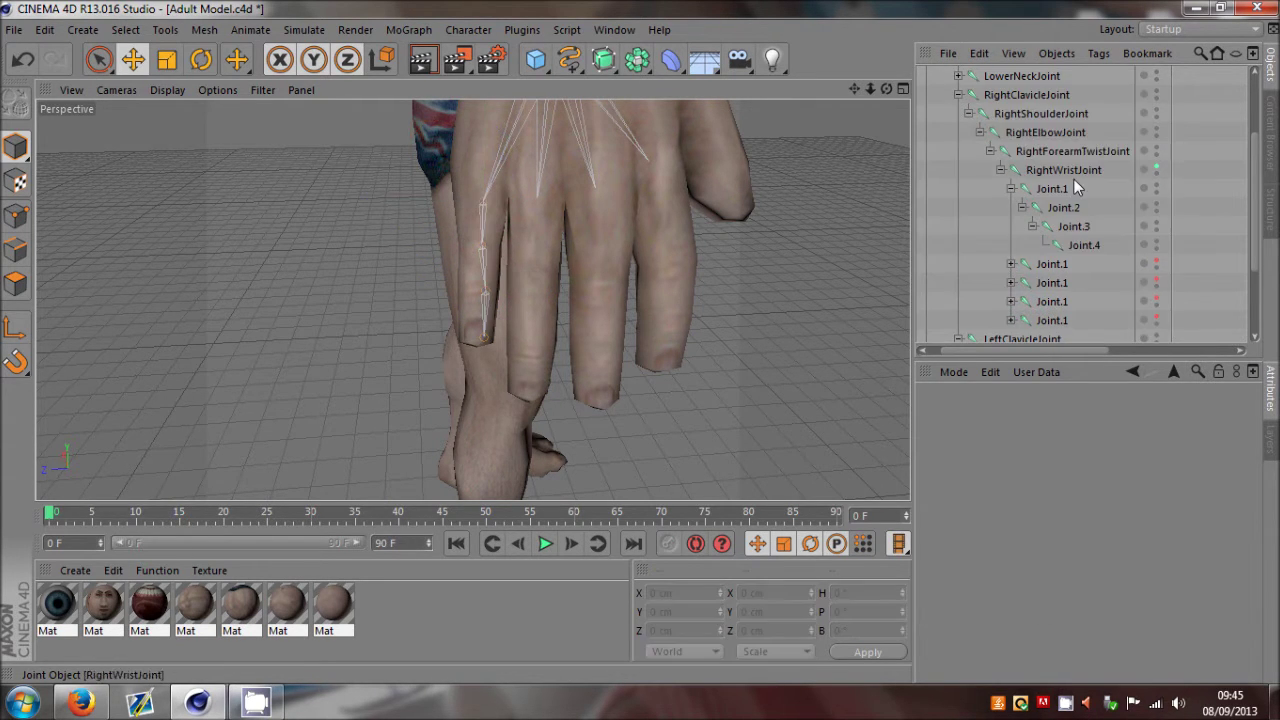
click(1064, 187)
drag(603, 259, 602, 260)
Step: Nudge the little finger's Joint.2 to about X -8.5, Y -28.3, Z 0.3 cm and Joint.3 to about X -25.1, Y -16.9, Z -2.9 cm
click(1054, 208)
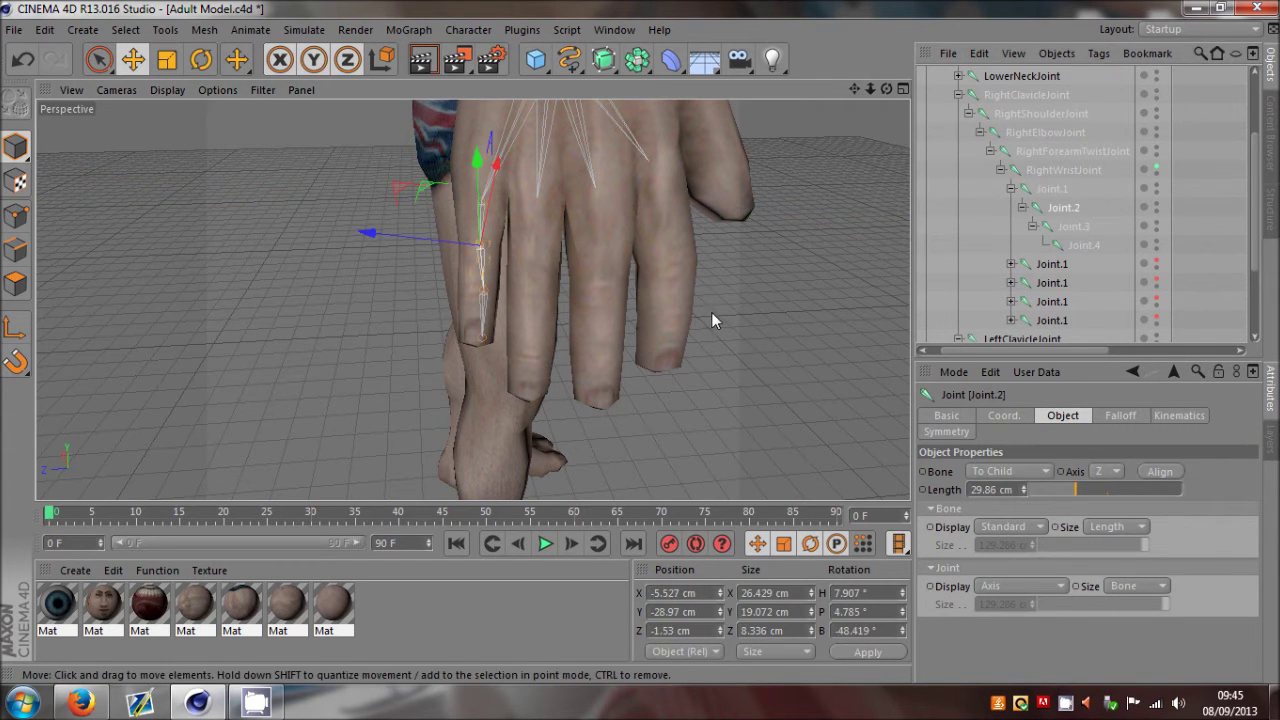
click(712, 315)
click(1088, 223)
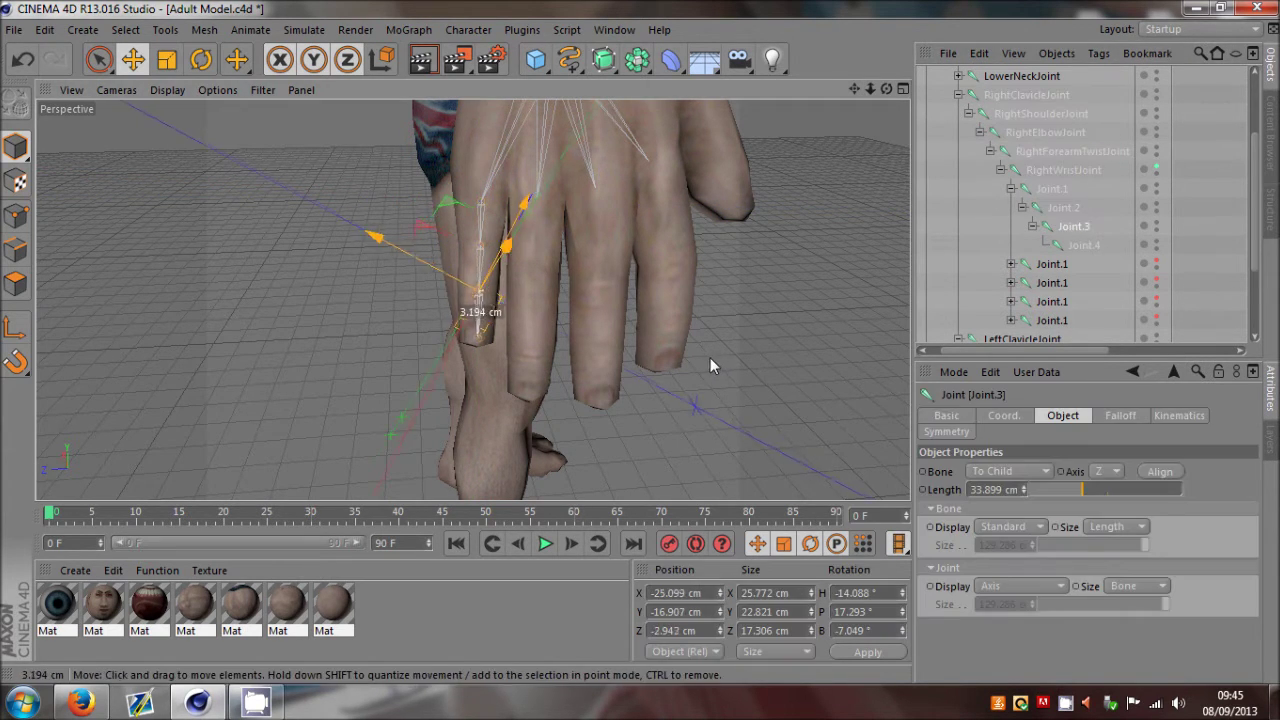
click(866, 200)
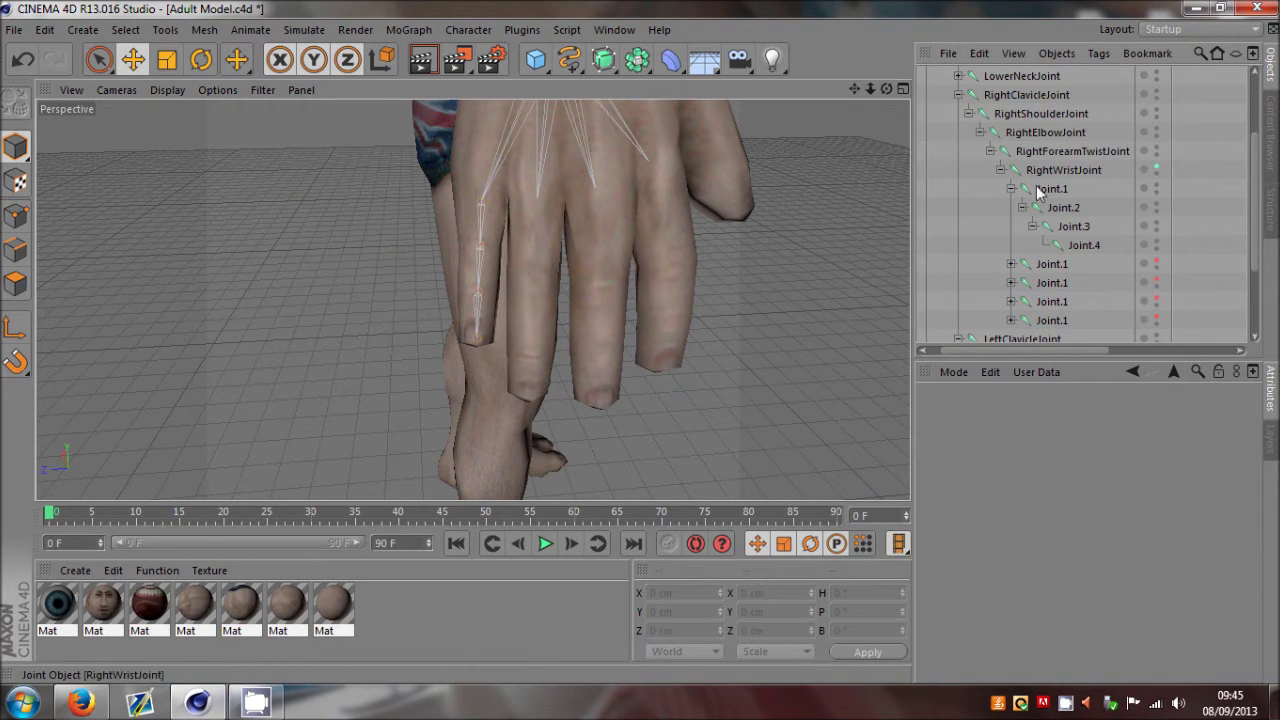
Step: Collapse the little finger's chain, unhide the other finger and thumb chains, and check the whole right hand
click(1000, 170)
click(1001, 201)
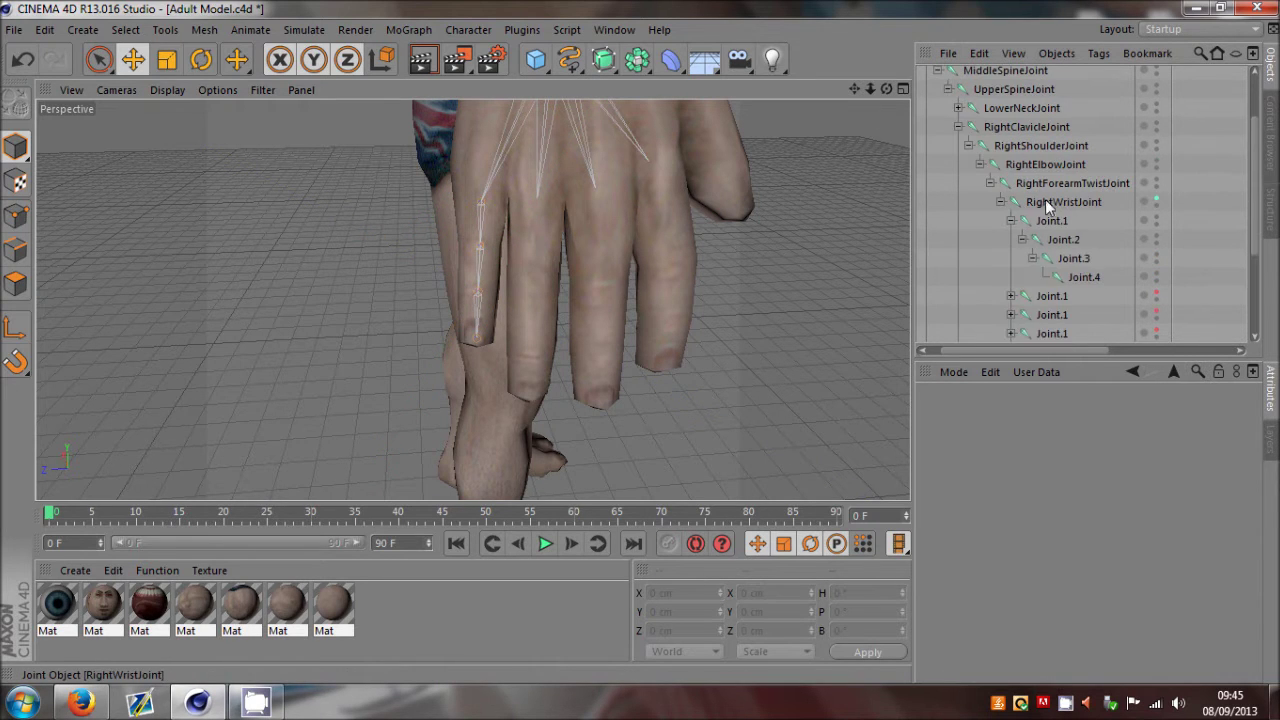
click(1010, 221)
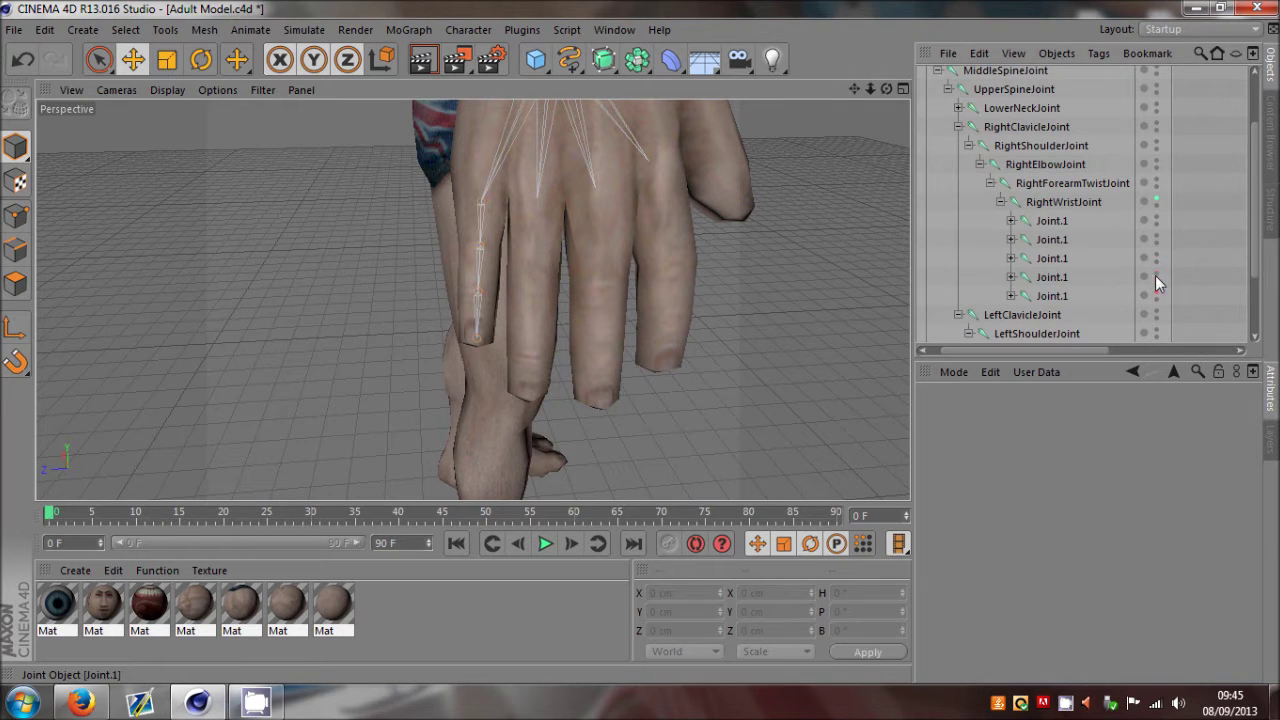
drag(1155, 275, 1156, 291)
scroll(776, 277, down, 3)
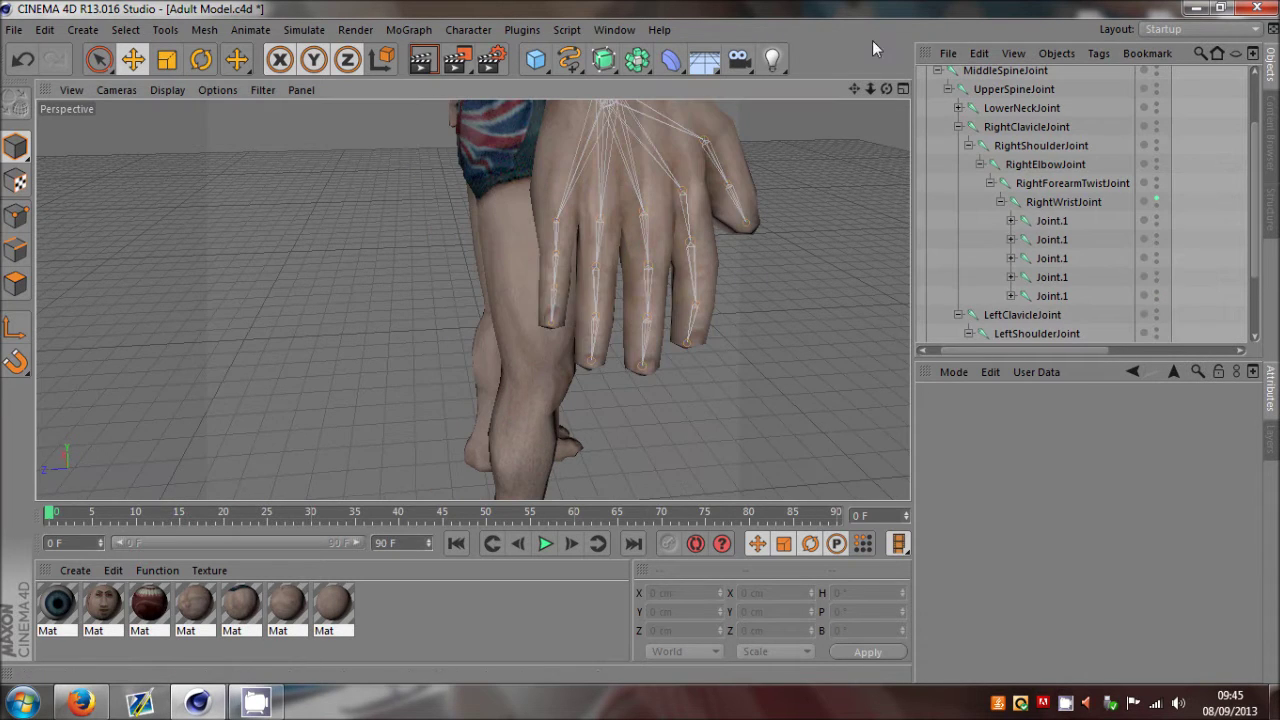
drag(887, 89, 536, 268)
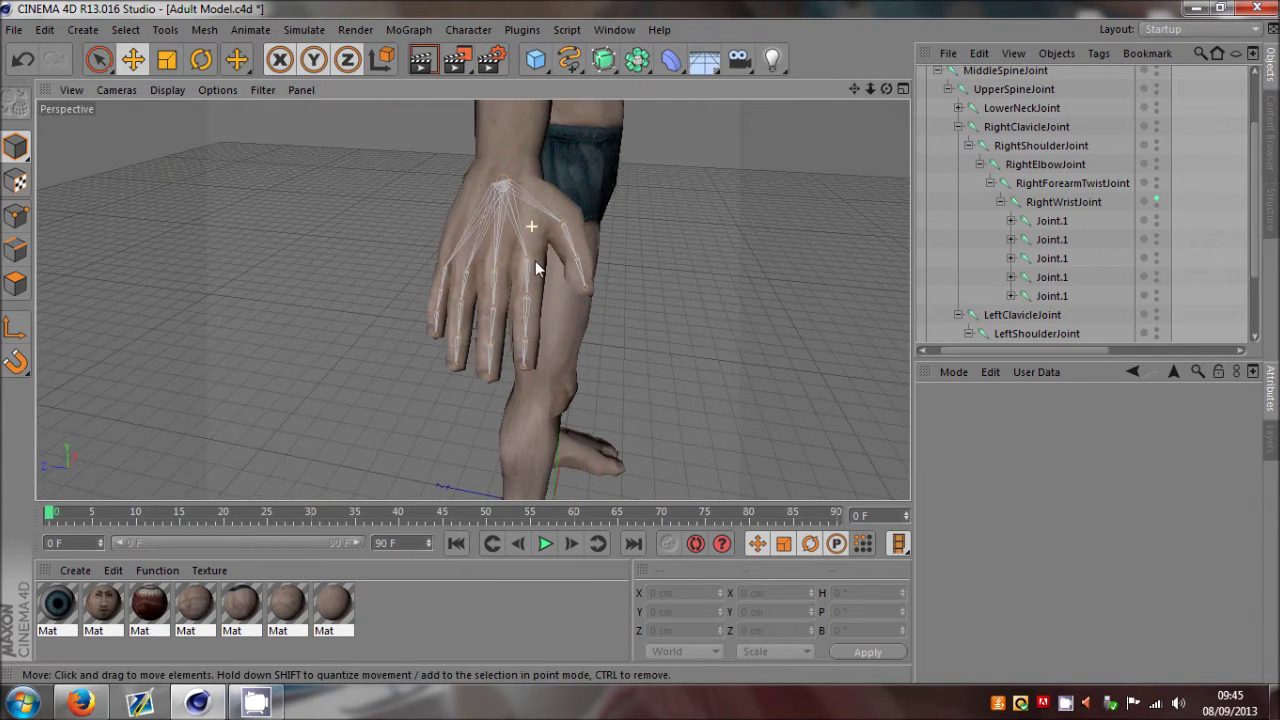
scroll(498, 235, up, 4)
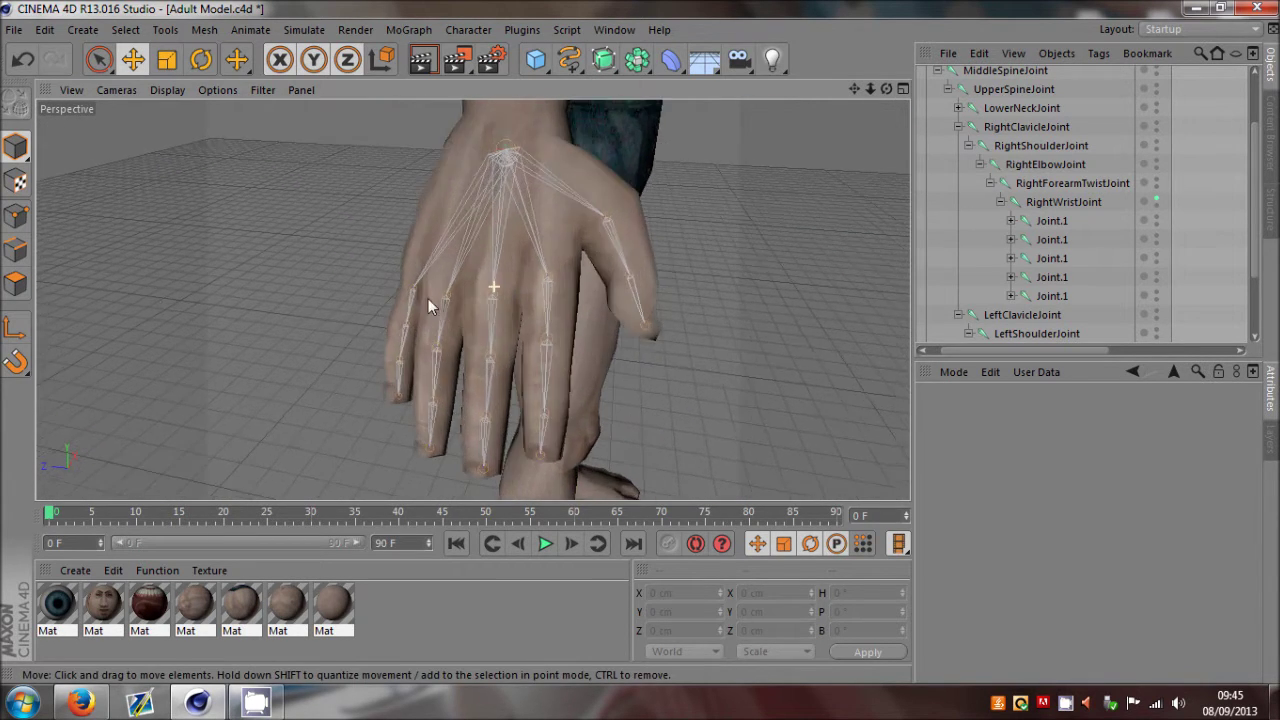
Step: Select the little finger's base Joint.1 and activate the Rotate tool with axis editing switched off
click(10, 323)
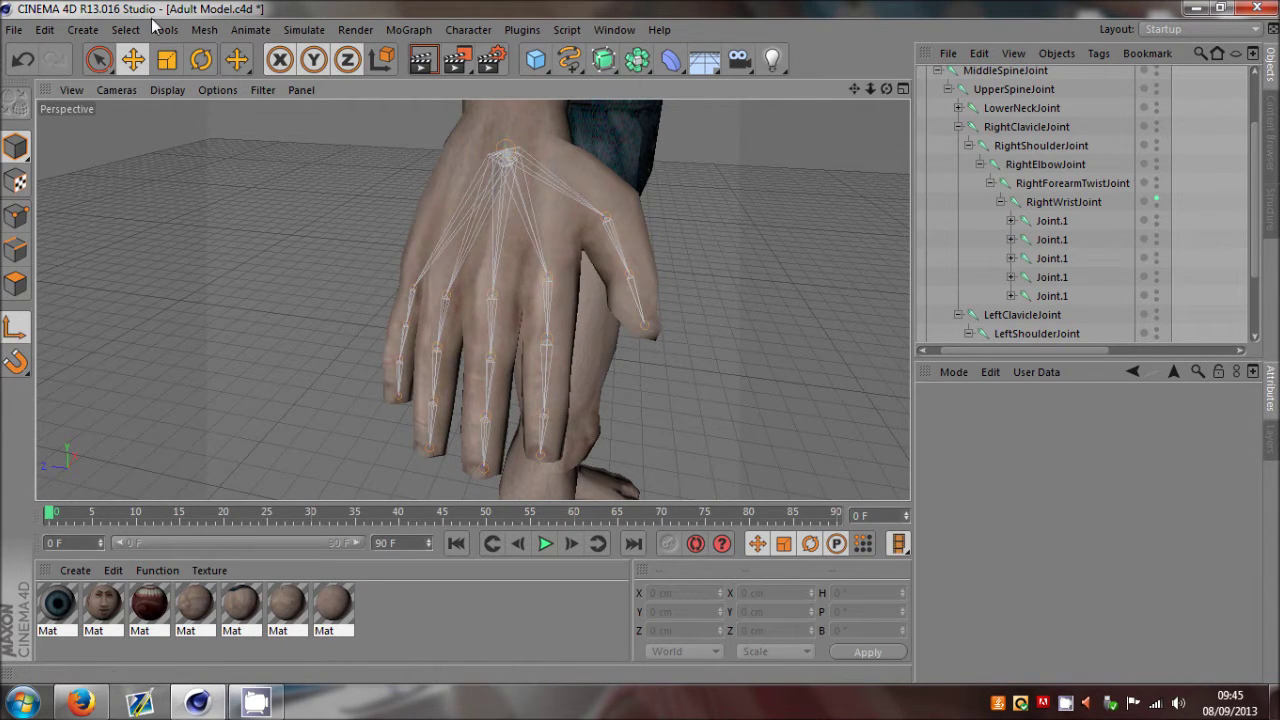
click(1040, 219)
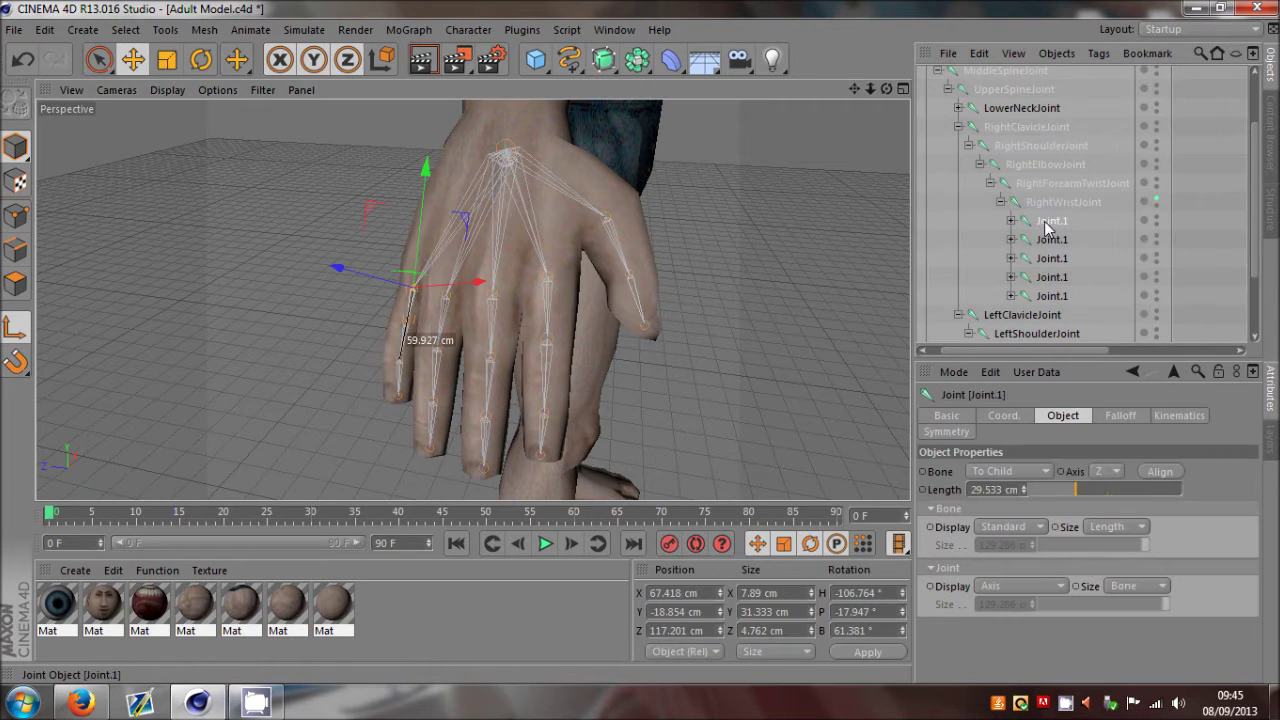
click(855, 89)
alt+drag(644, 341, 640, 341)
drag(854, 90, 871, 40)
click(191, 65)
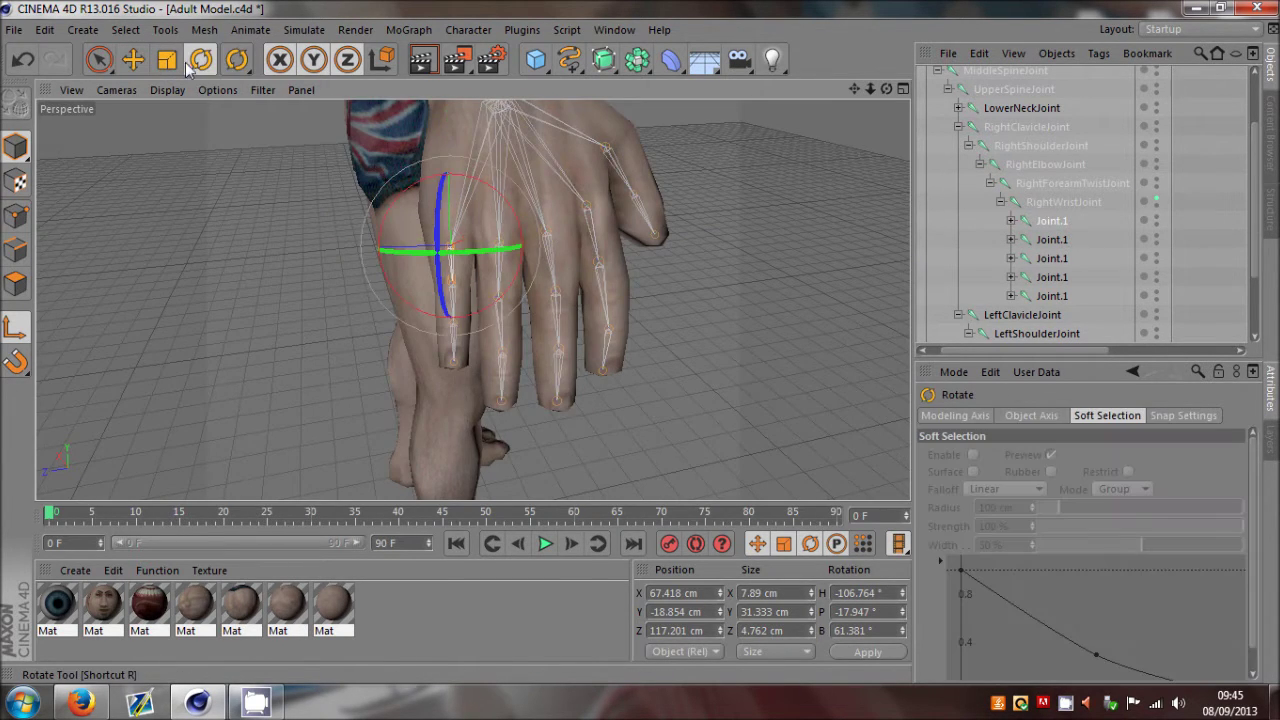
scroll(395, 319, up, 4)
scroll(361, 332, down, 3)
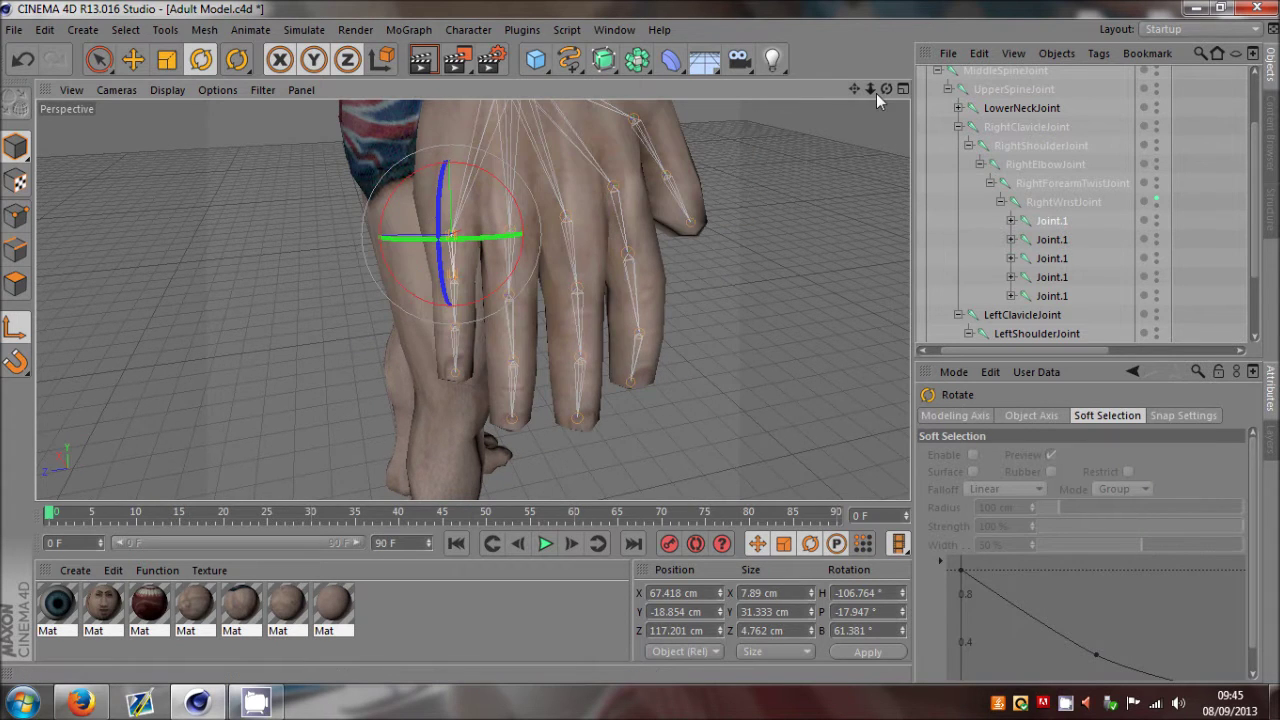
drag(885, 90, 640, 341)
scroll(367, 271, up, 3)
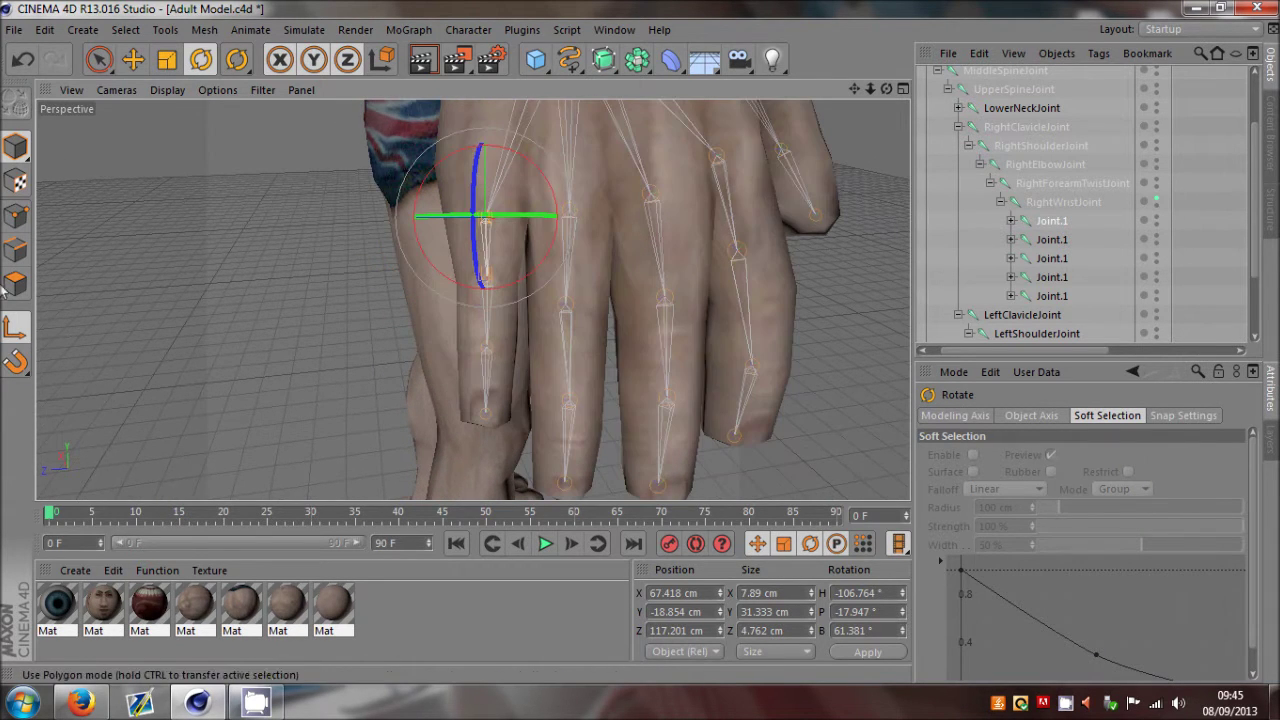
click(10, 331)
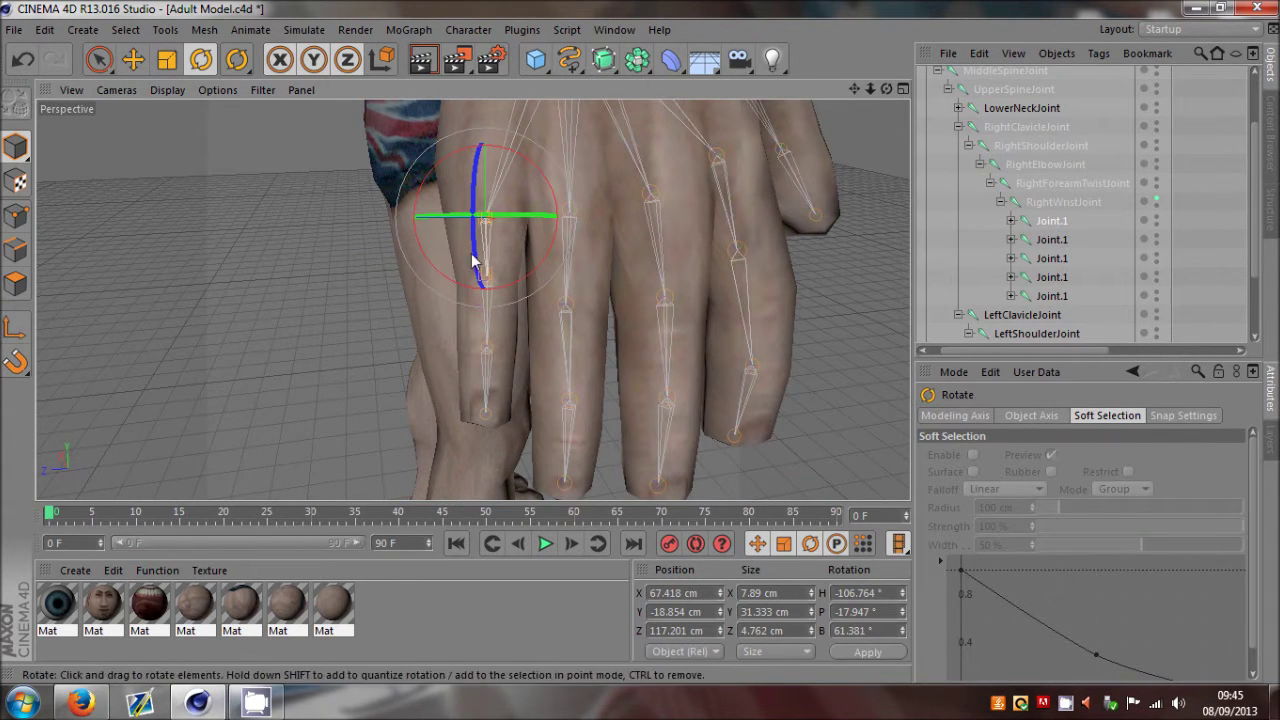
Step: Test the little finger's bending by rotating base Joint.1, undo the large trial bend and keep the bank at about 65.9°
drag(887, 89, 641, 342)
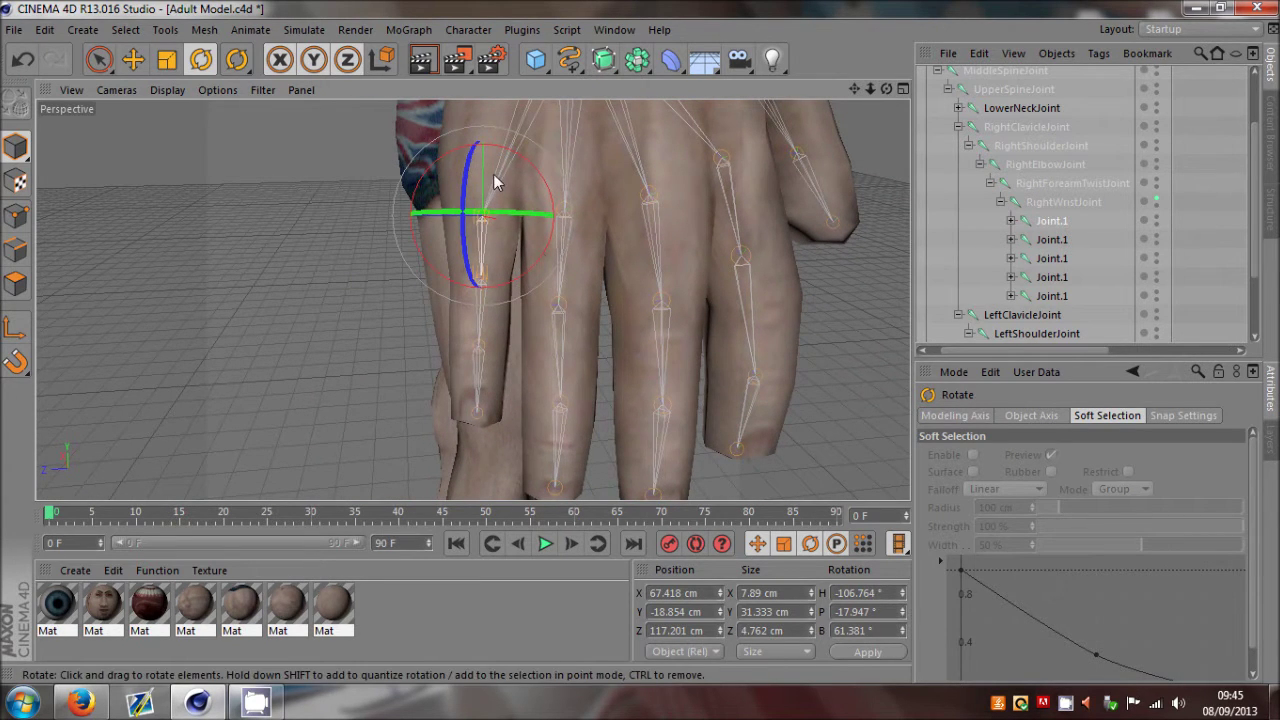
mouse_move(494, 184)
mouse_down()
mouse_move(500, 228)
mouse_move(500, 177)
mouse_up()
drag(887, 90, 640, 341)
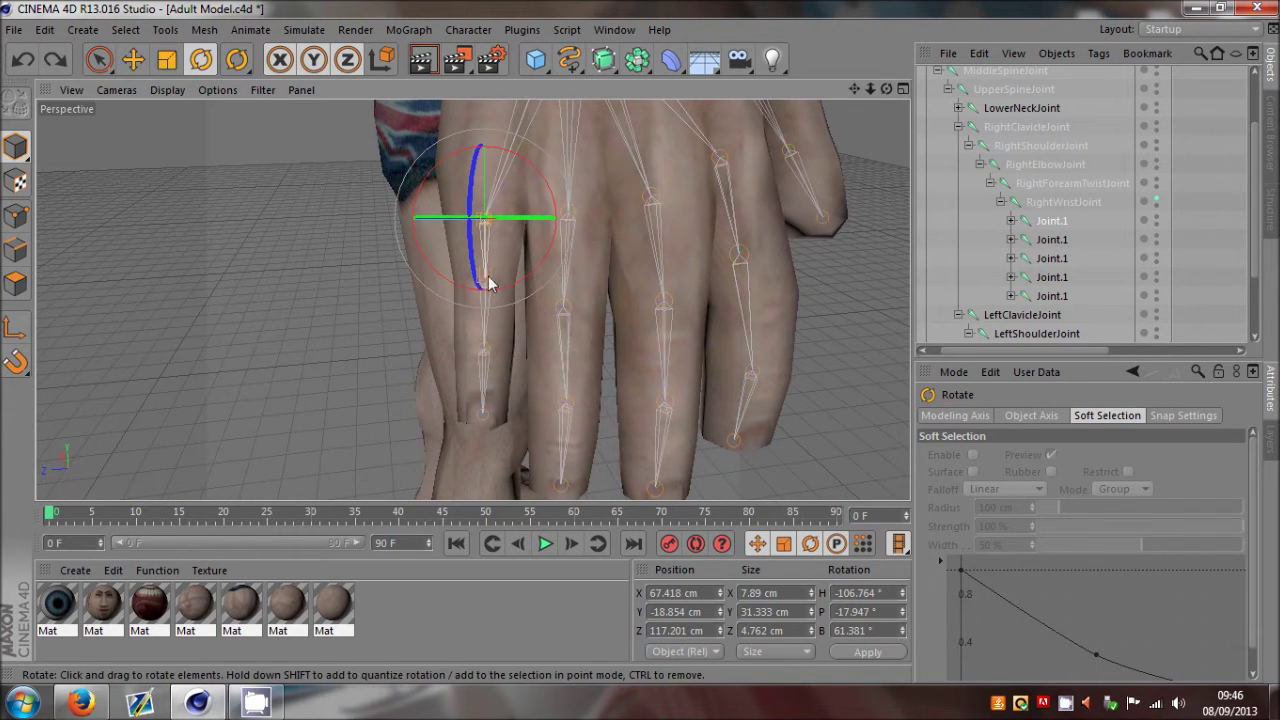
drag(470, 173, 481, 270)
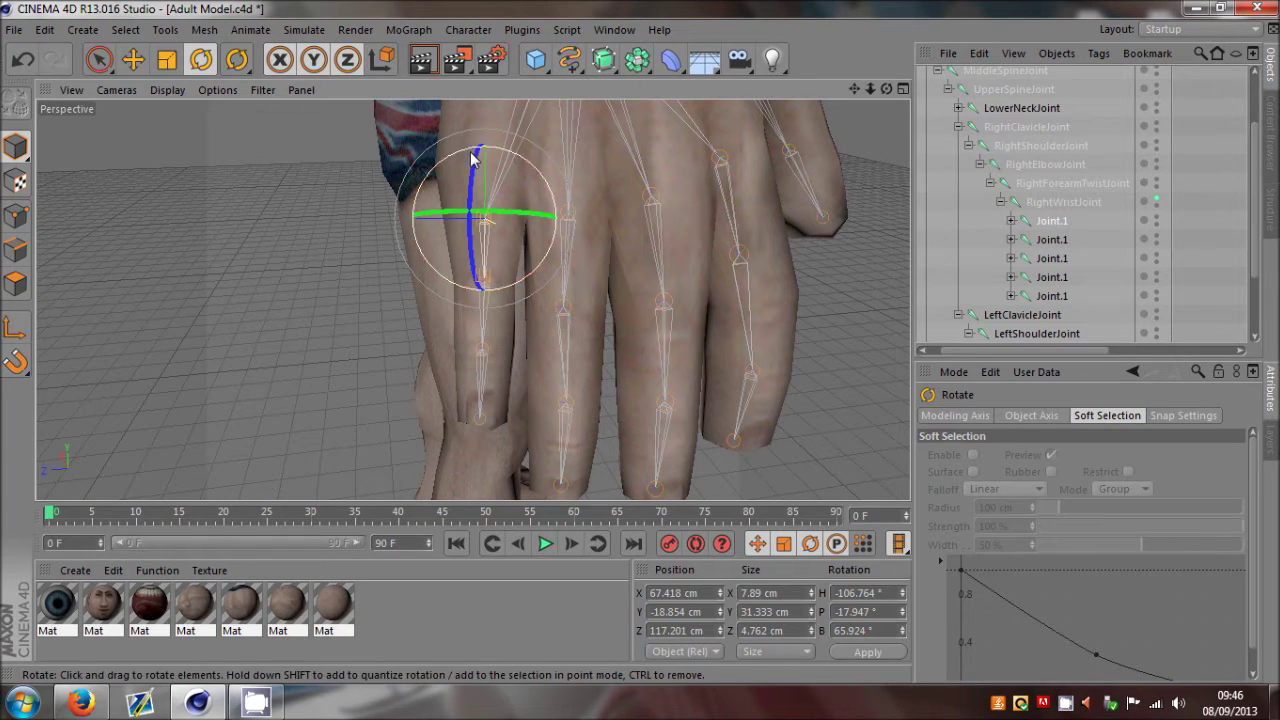
drag(475, 161, 480, 347)
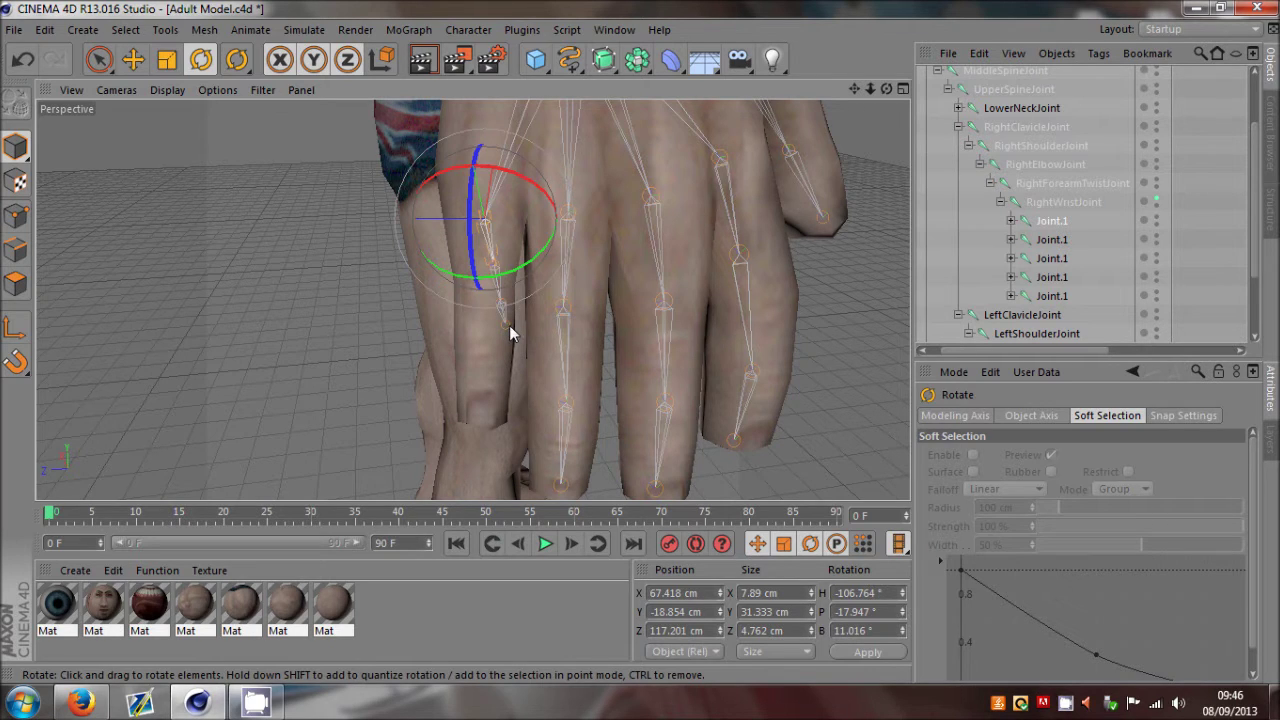
key(ctrl+z)
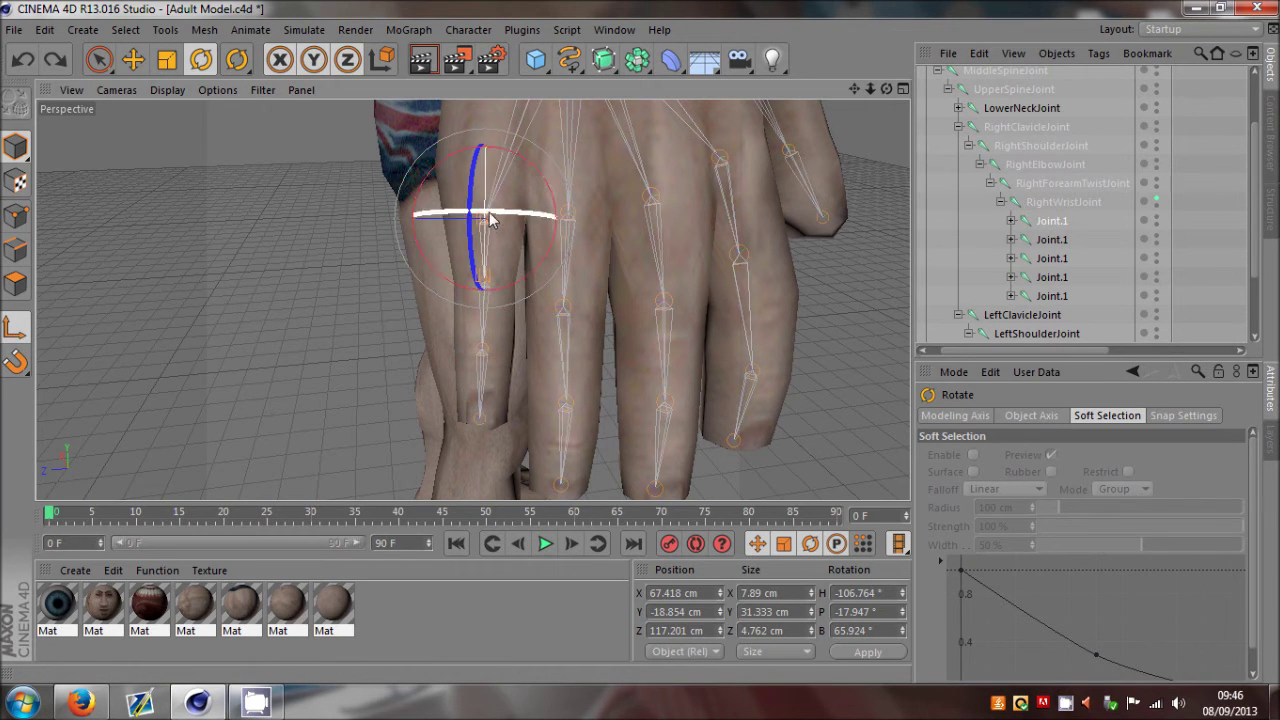
Step: With axis editing on, rotate only the axis of base Joint.1 to about H -101.3°, P -8.8°, B 62.0°
drag(491, 217, 517, 215)
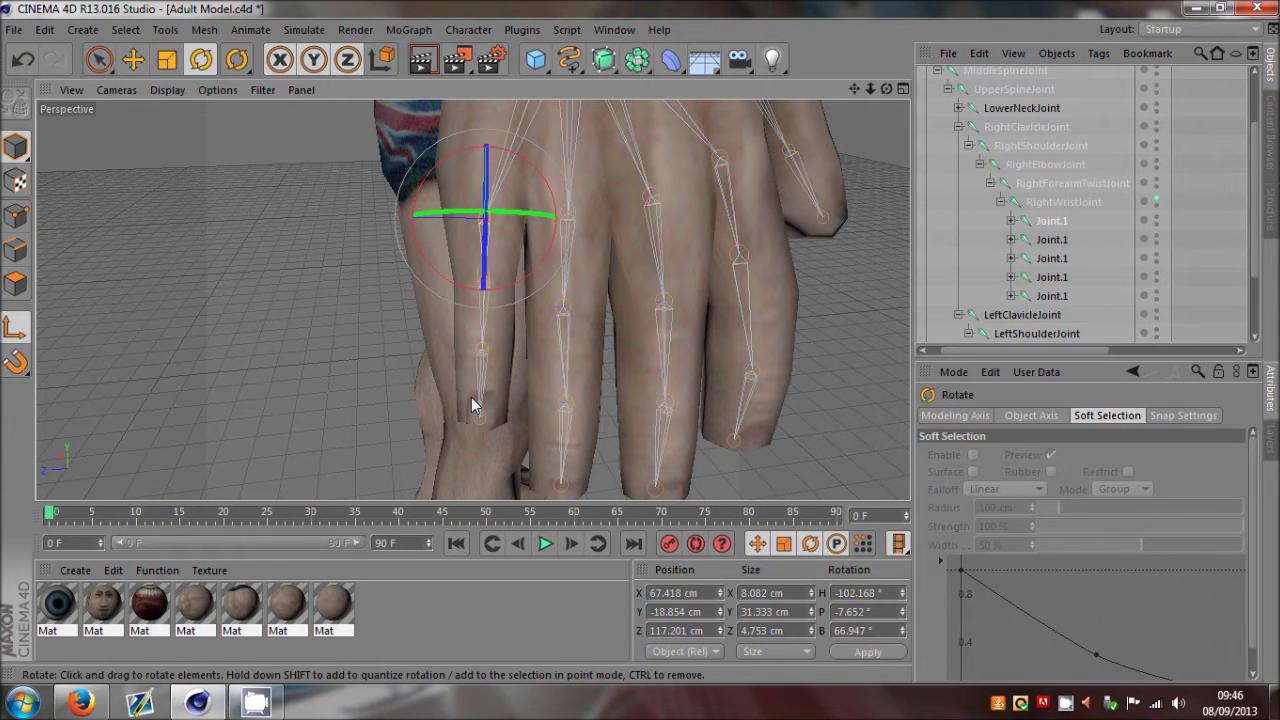
drag(461, 238, 459, 239)
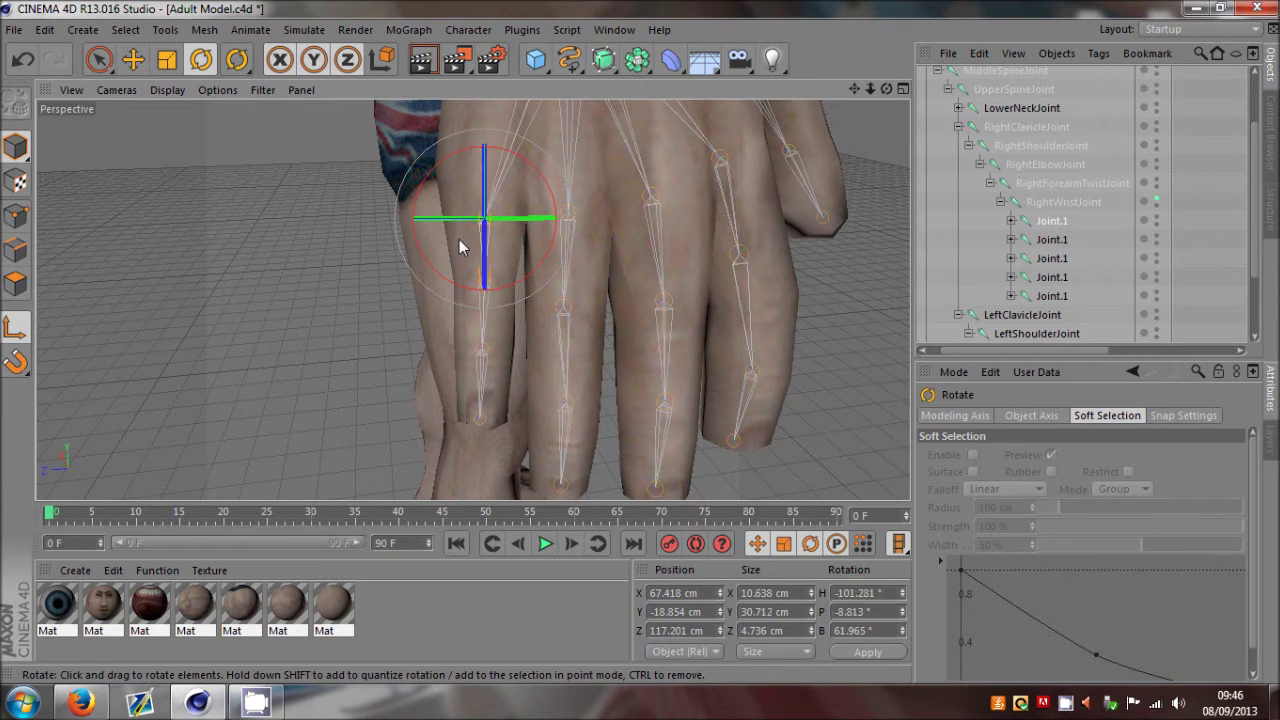
Step: Expand the little finger's chain and rotate the axis of its Joint.2 to about H -92.2°, P -5.1°, B -178.7°
click(1011, 221)
click(1062, 240)
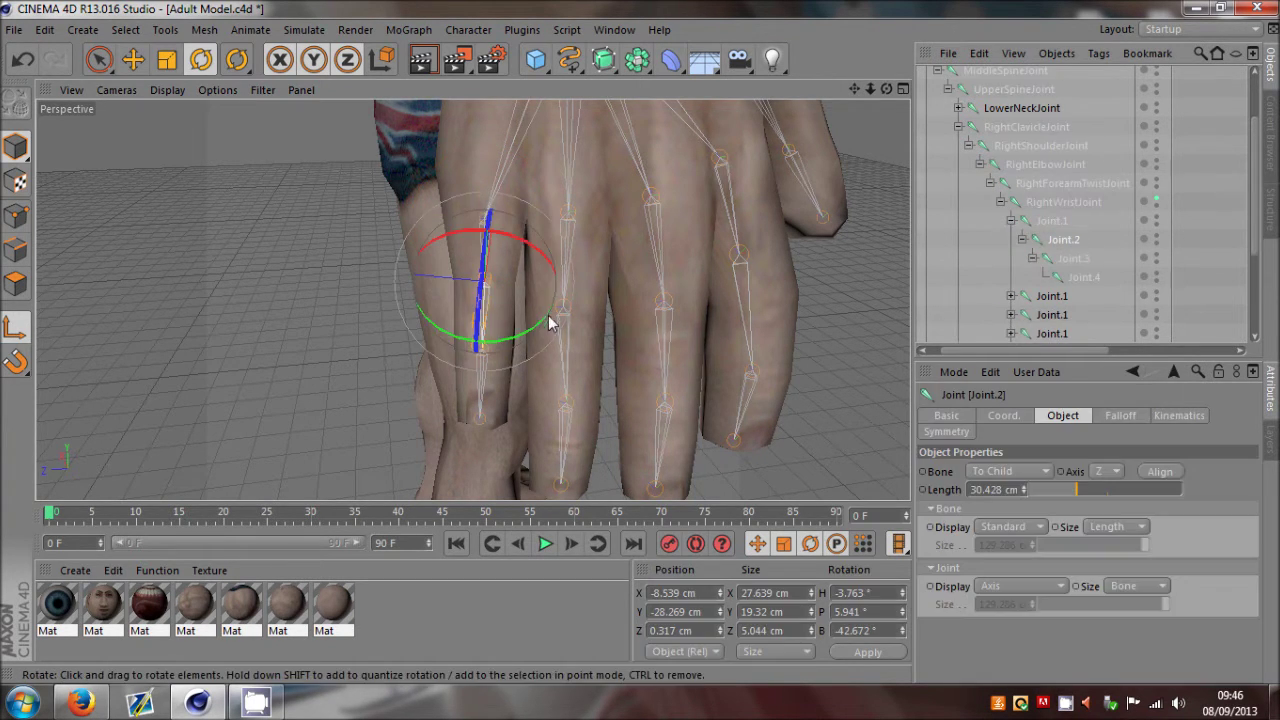
drag(505, 273, 568, 418)
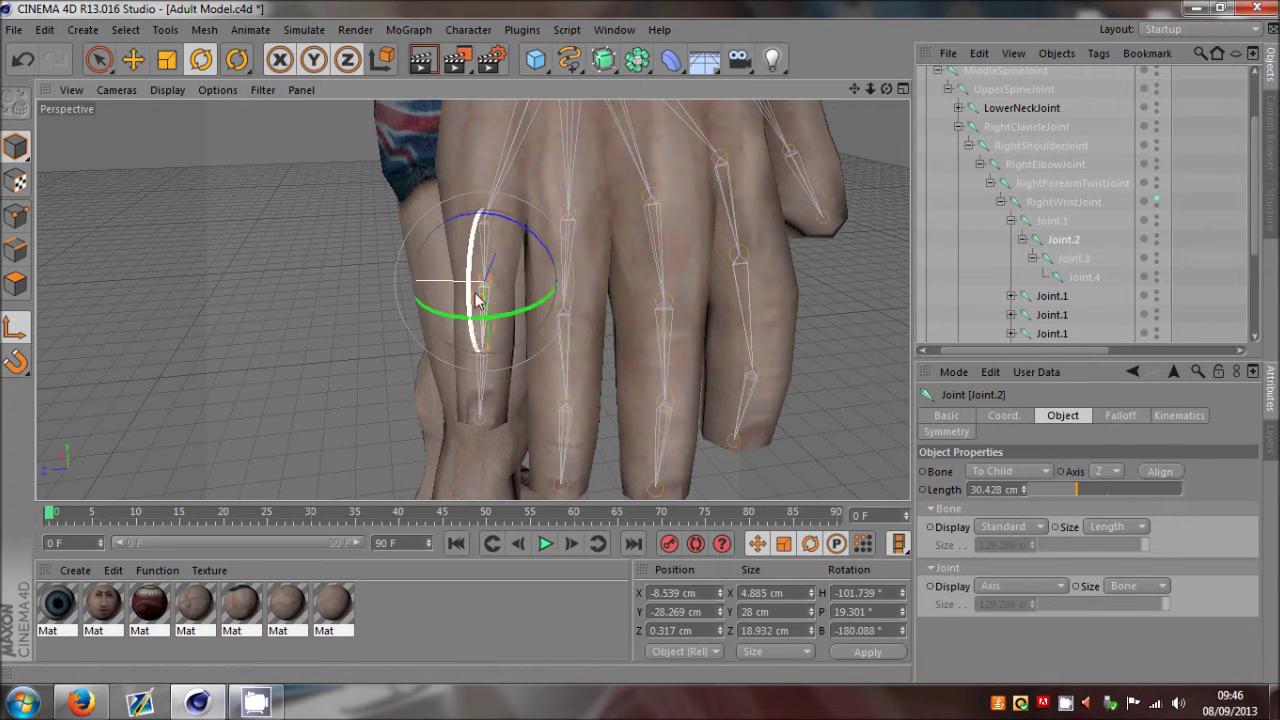
drag(490, 341, 475, 329)
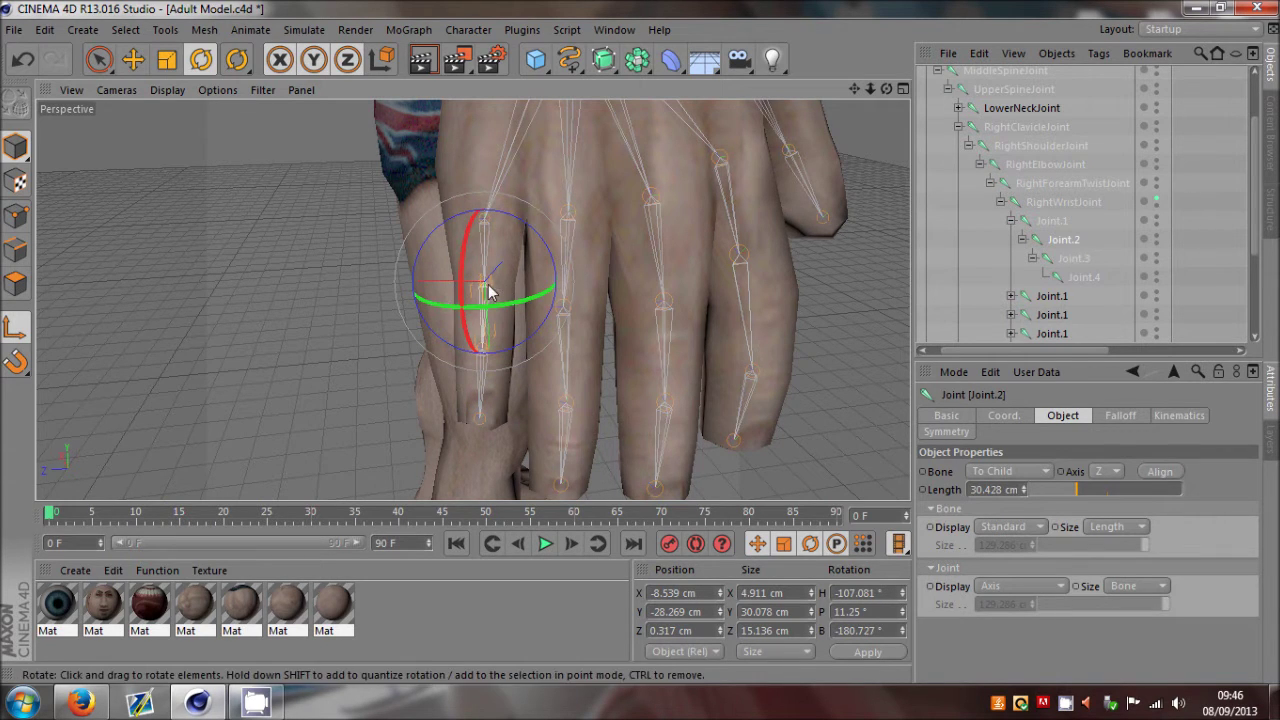
drag(502, 279, 520, 252)
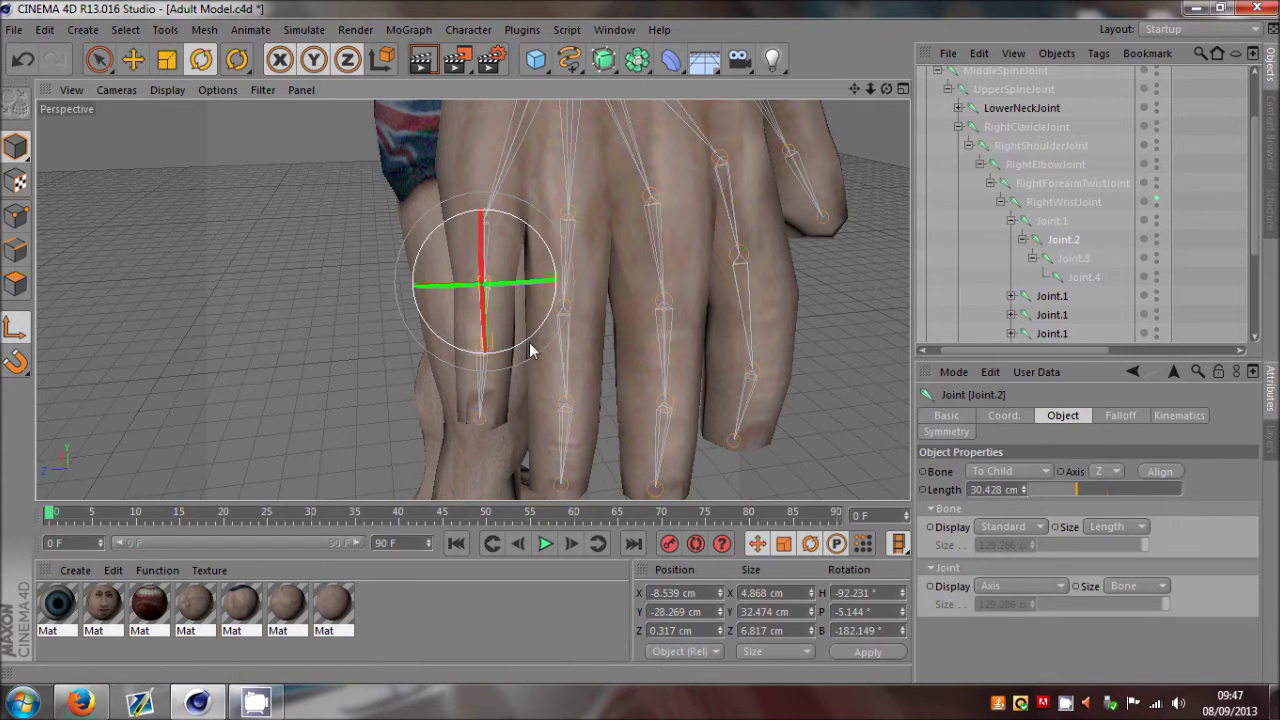
drag(506, 213, 512, 215)
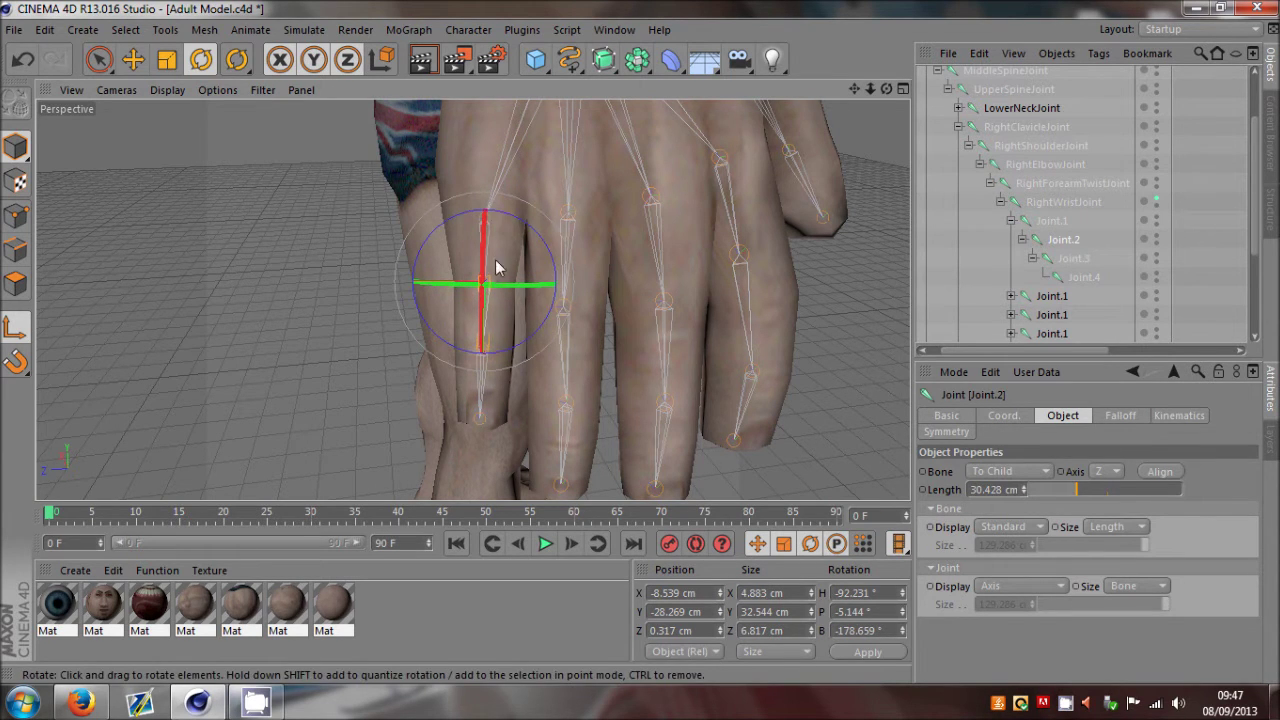
Step: Rotate the axis of the little finger's Joint.3 to about H -91.3°, P 0.4°, B 98.9° and collapse the chain
click(1075, 258)
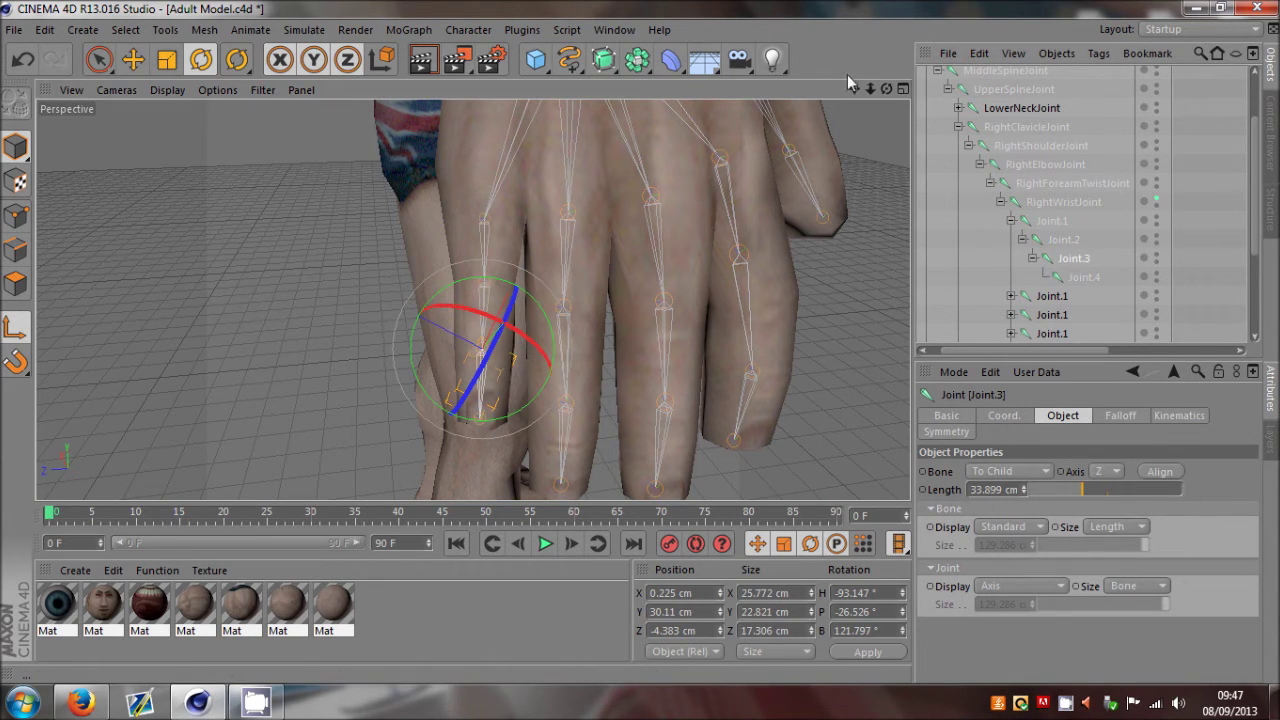
drag(445, 357, 435, 378)
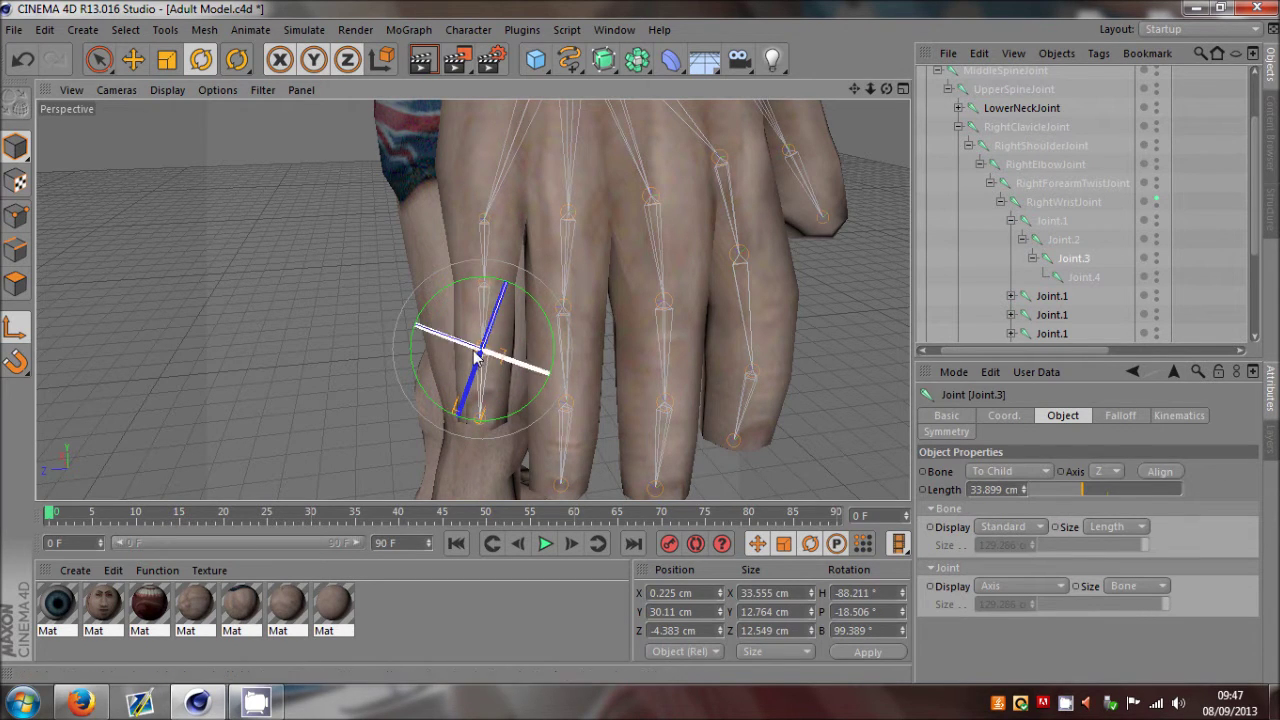
drag(472, 279, 456, 274)
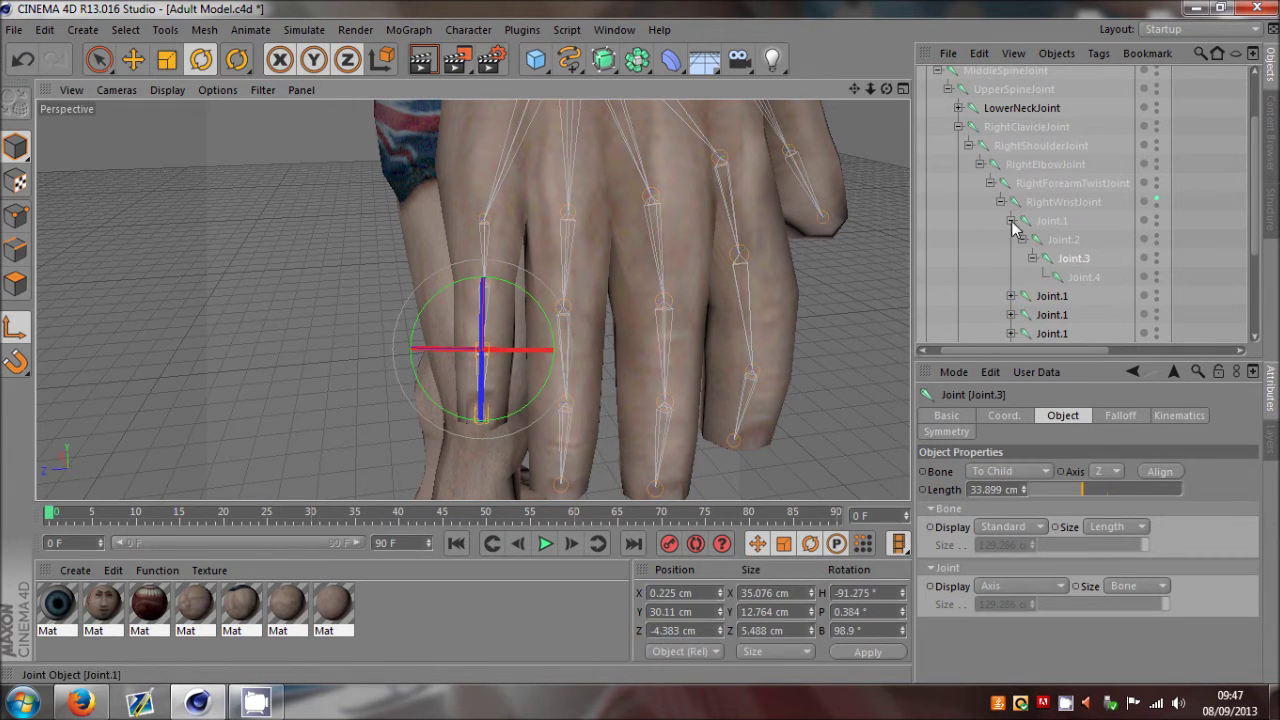
click(1016, 230)
click(1012, 221)
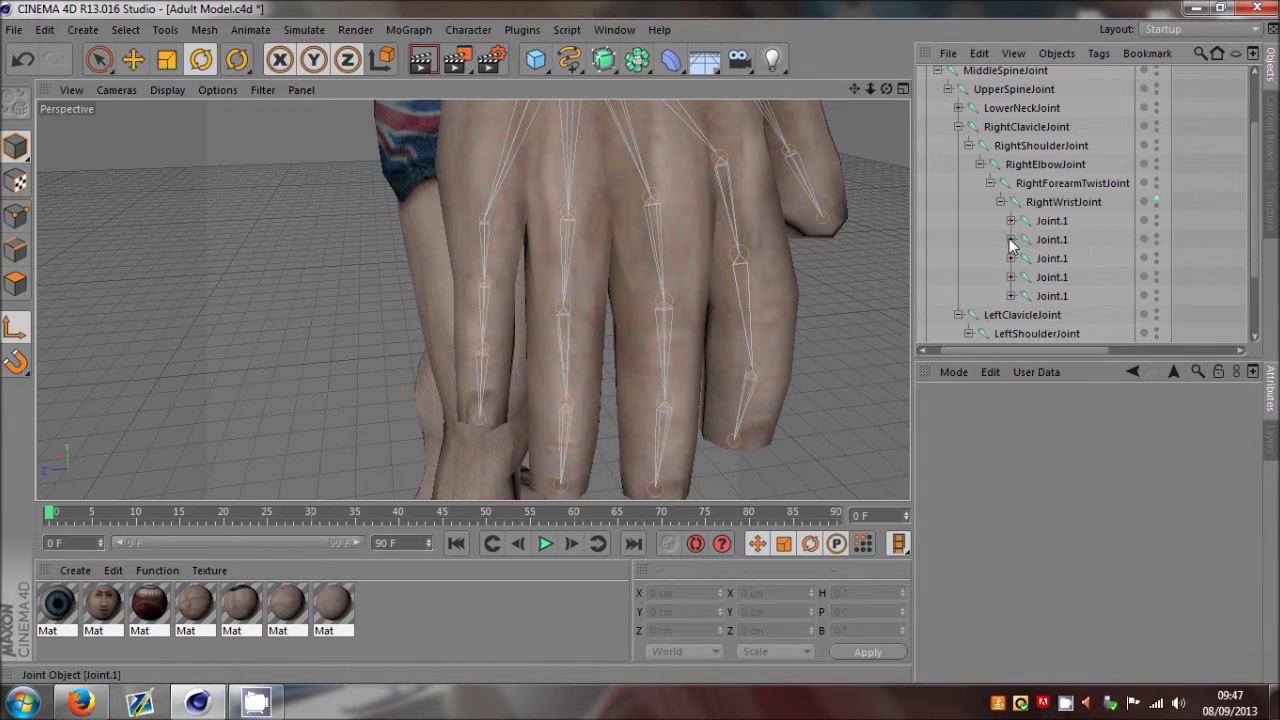
Step: Refine the little finger's base Joint.1 axis to about H -100.8°, P -8.4°, B 61.5° and undo the trial bend
click(1011, 240)
click(1050, 239)
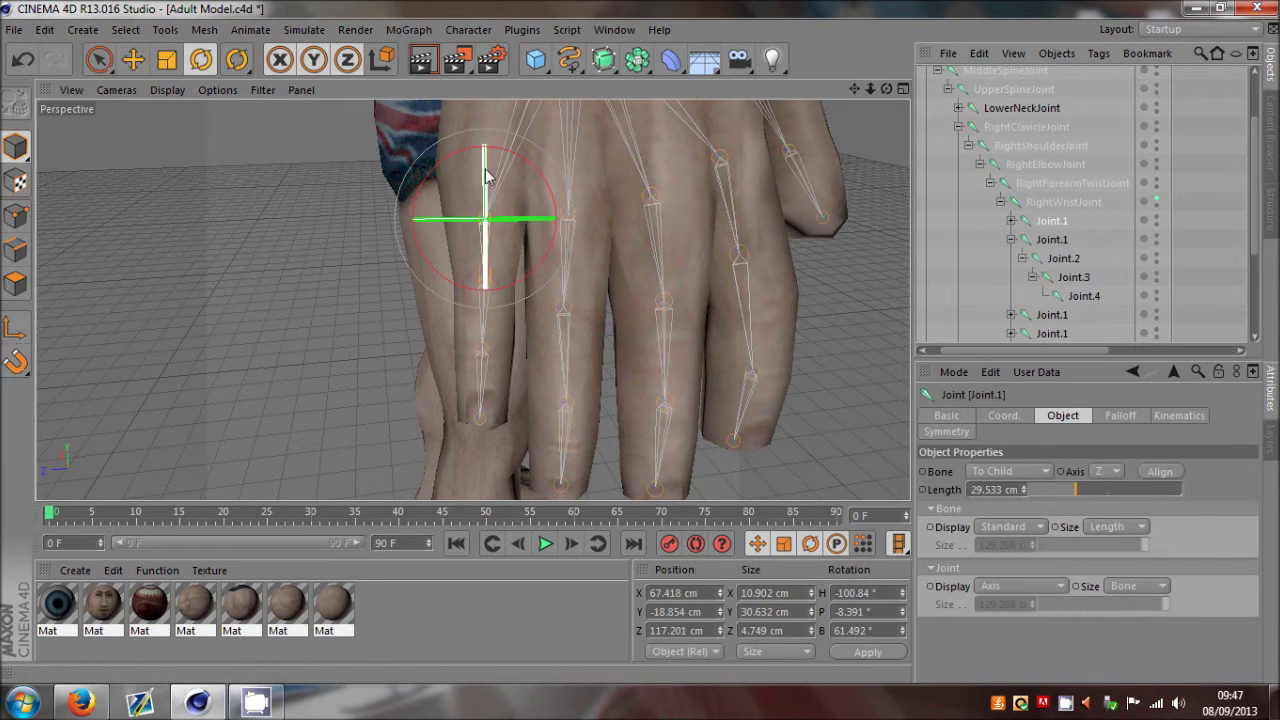
mouse_move(486, 176)
mouse_down()
mouse_move(476, 320)
mouse_move(487, 200)
mouse_up()
key(ctrl+z)
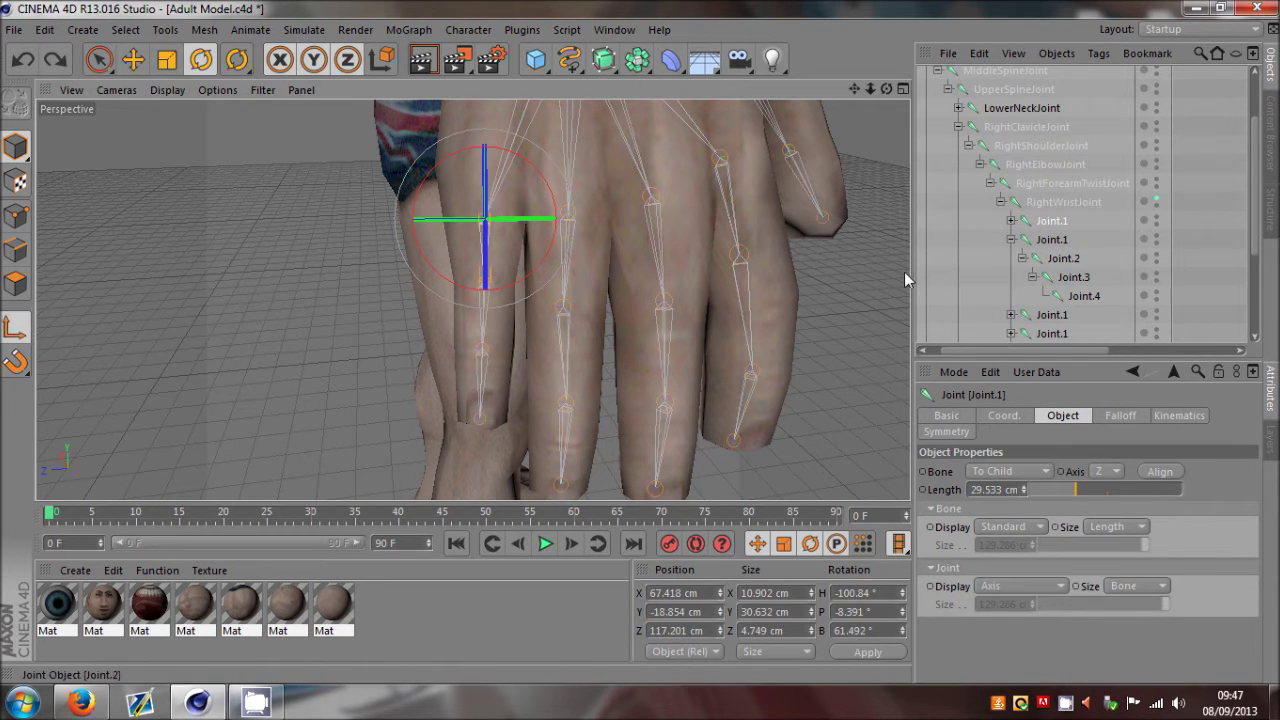
Step: Rotate the axis of the ring finger's base Joint.1 to about H -184.8°, P 32.8°, B 75.3°
click(1049, 242)
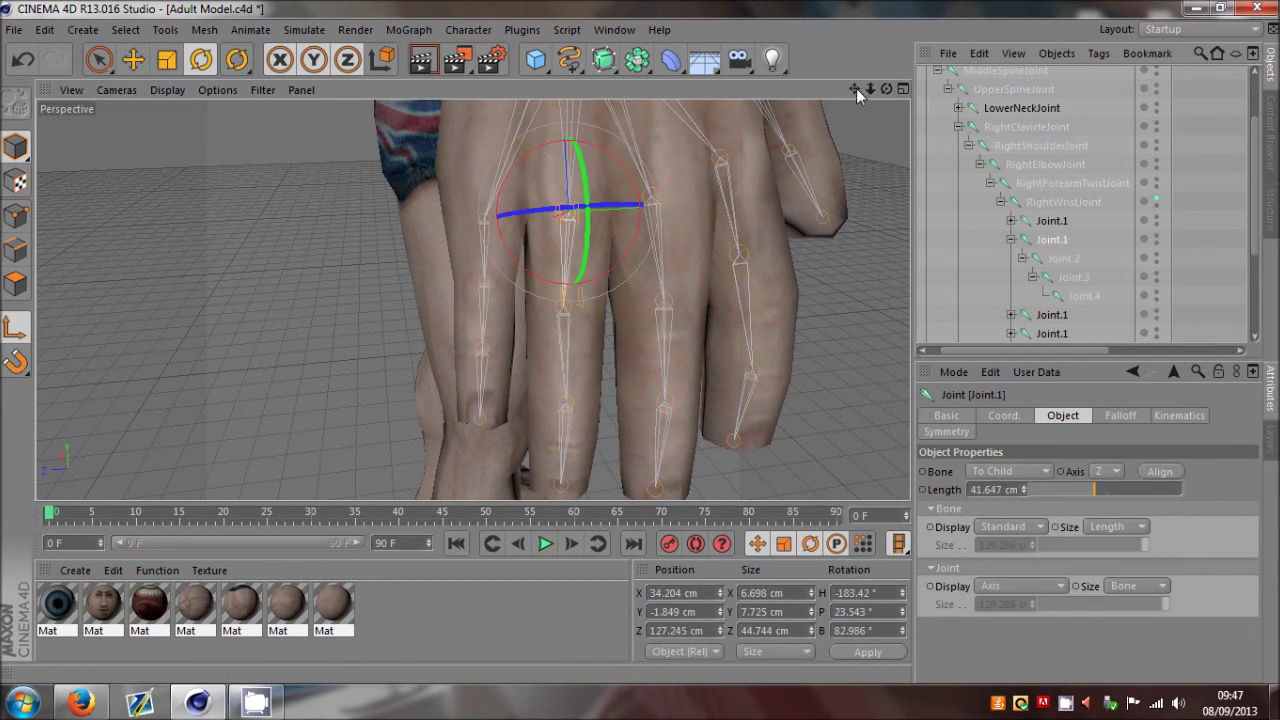
drag(856, 89, 640, 341)
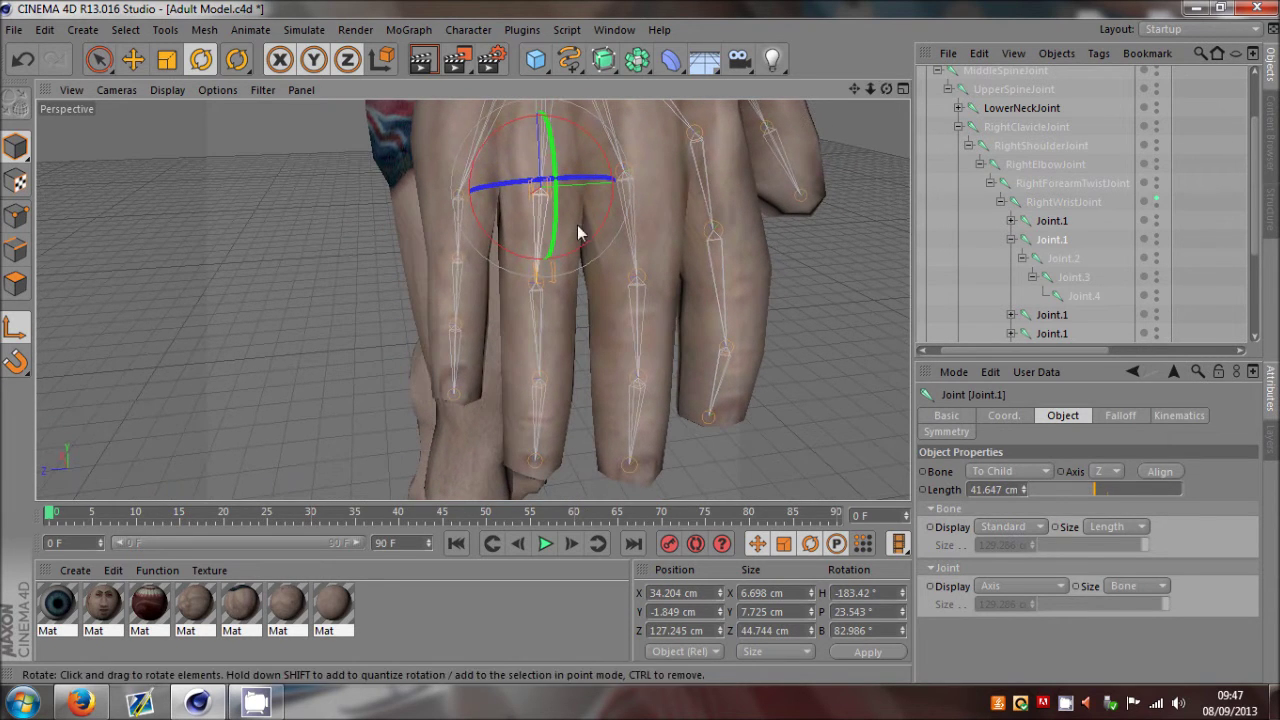
drag(535, 215, 518, 225)
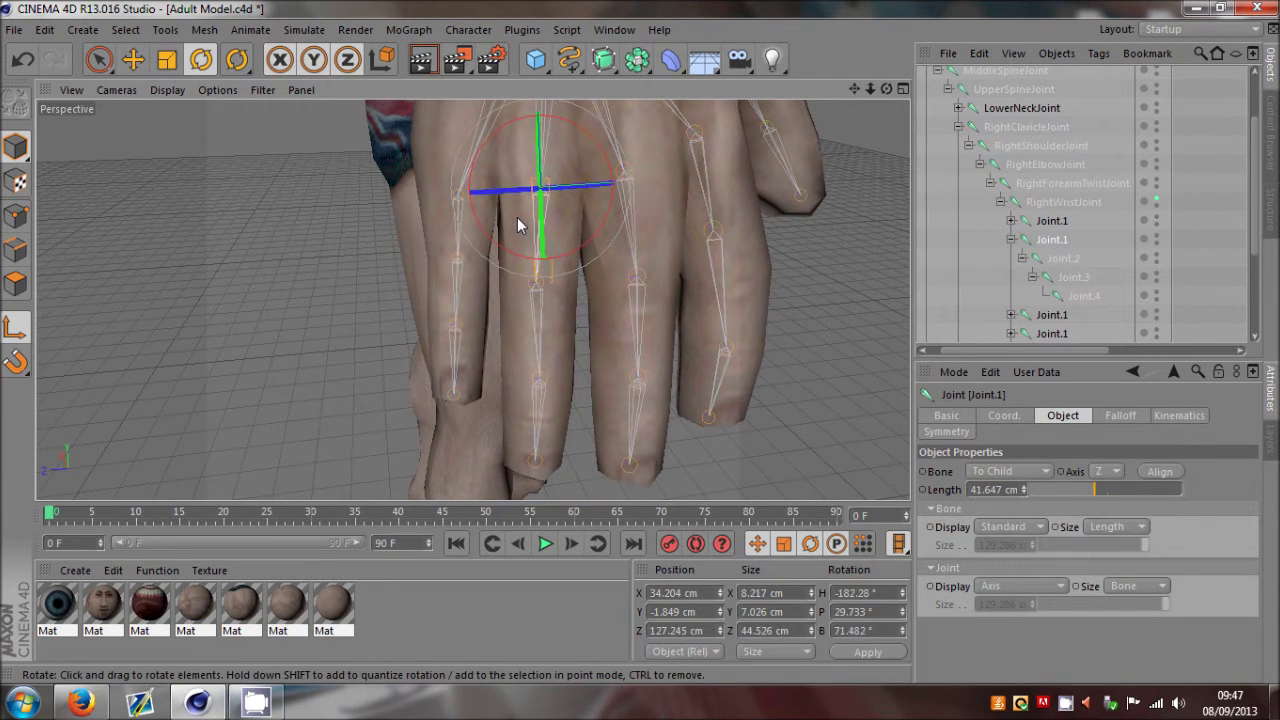
drag(564, 120, 562, 121)
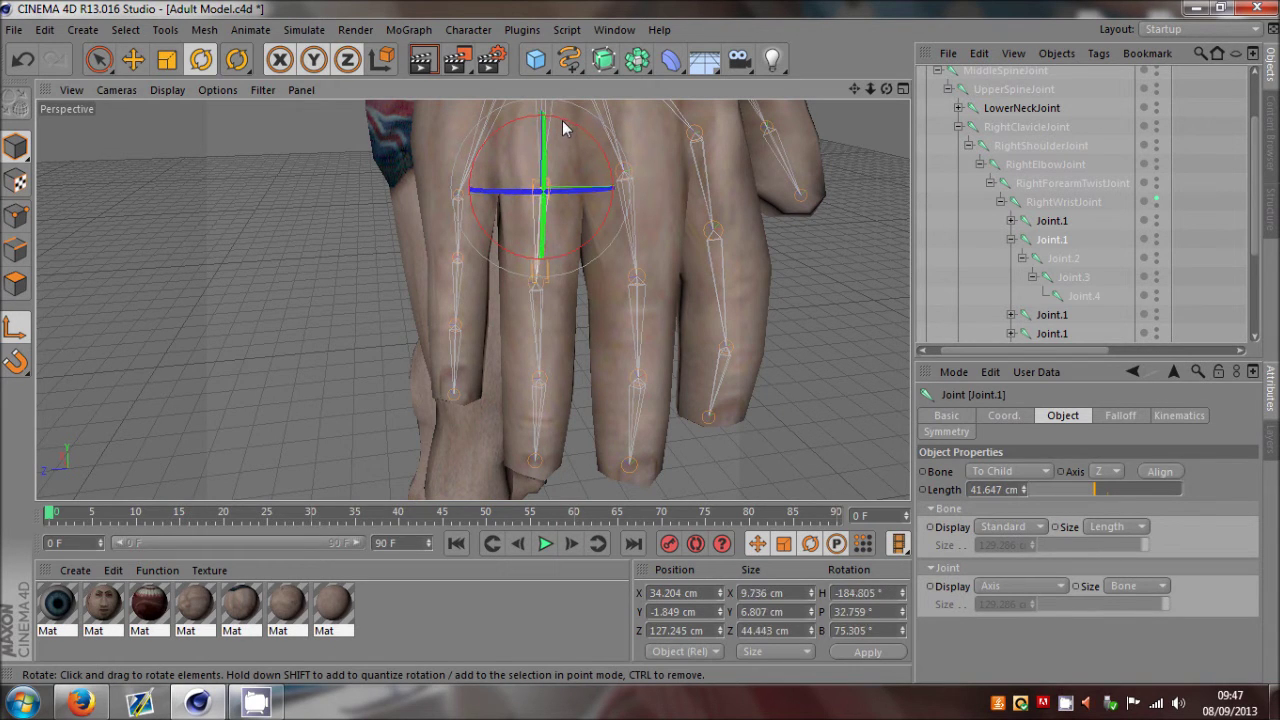
Step: Rotate the axis of the ring finger's Joint.2 so that it lines up with the middle bone
click(1052, 262)
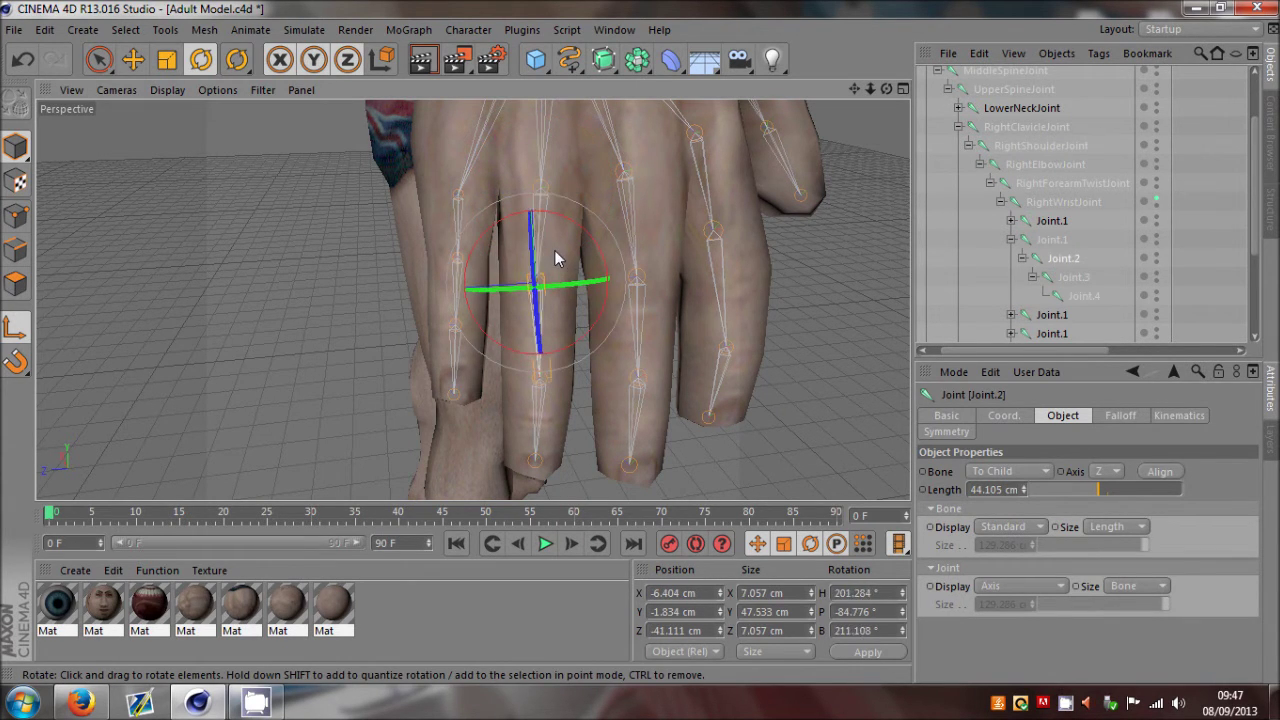
drag(557, 259, 562, 255)
drag(549, 212, 553, 212)
Step: Align the axis of the ring finger's Joint.3 with the fingertip bone, check end Joint.4 and collapse the chain
click(1076, 281)
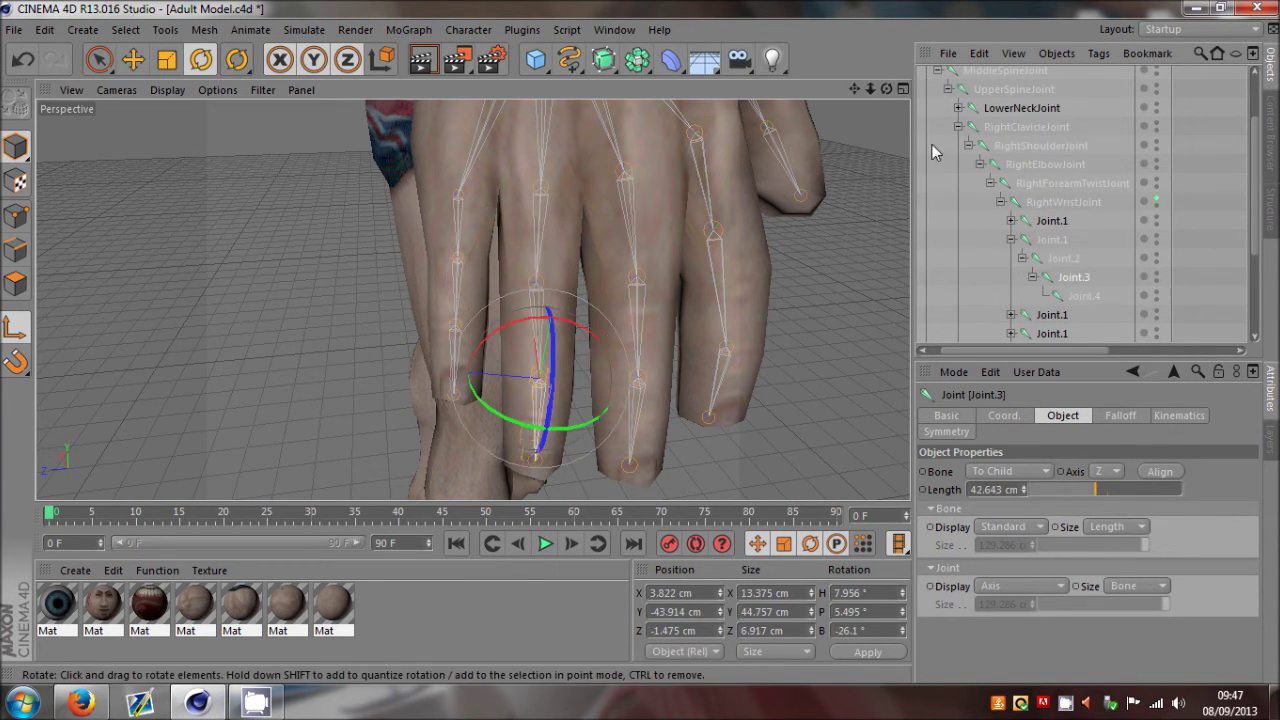
drag(886, 89, 642, 346)
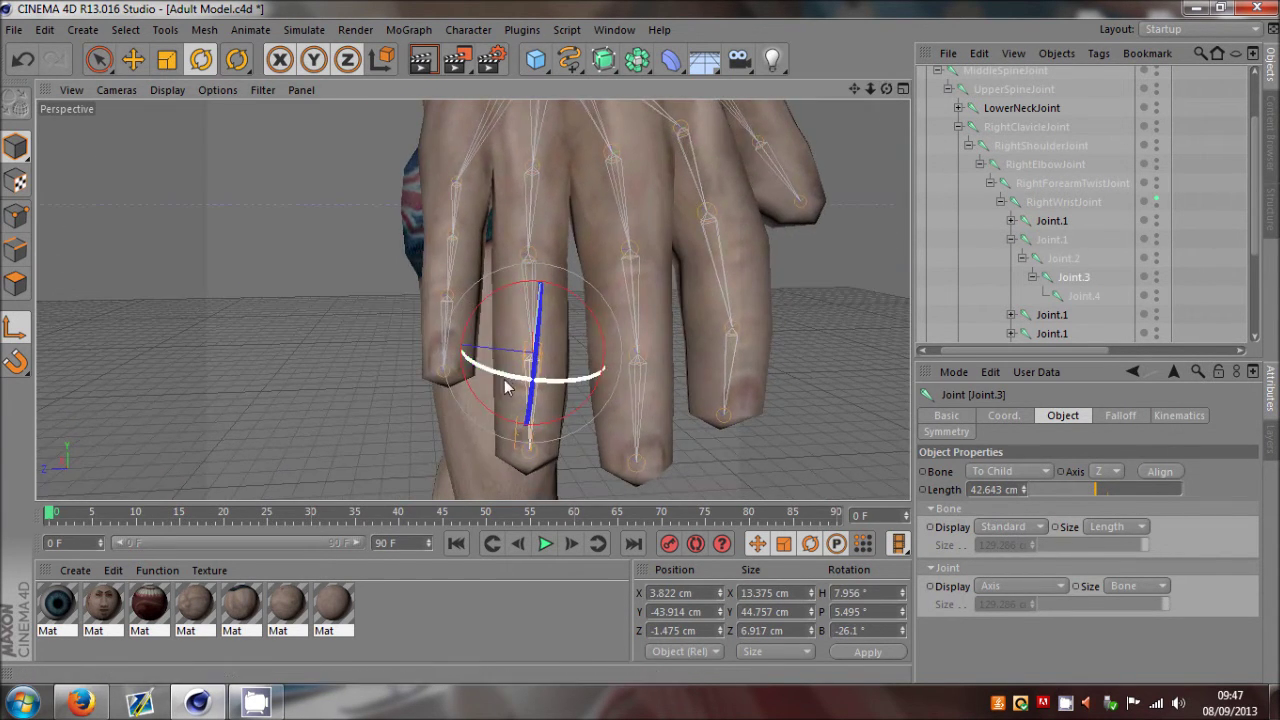
drag(512, 376, 512, 339)
drag(512, 284, 503, 287)
click(1084, 296)
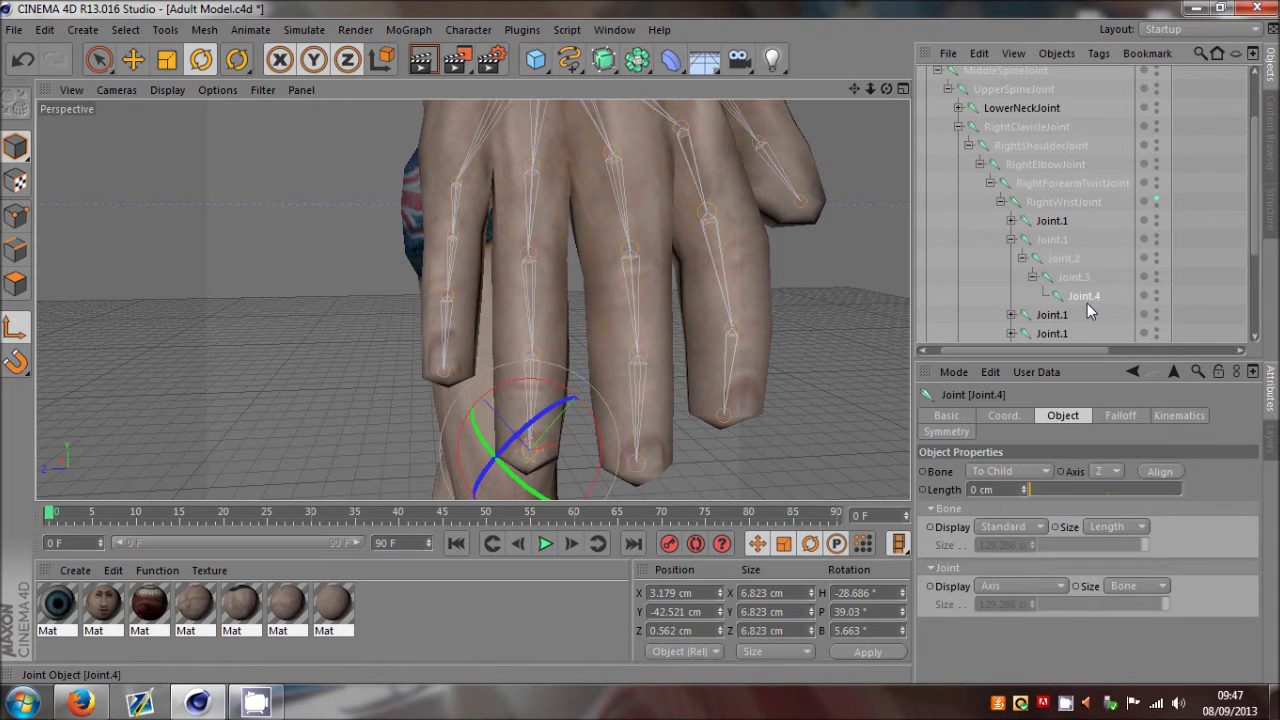
drag(545, 477, 647, 184)
drag(637, 346, 640, 345)
click(1011, 240)
Step: Rotate the axis of the middle finger's base Joint.1 to about H -180.3°, P 36.2°, B 80.4°
click(1027, 260)
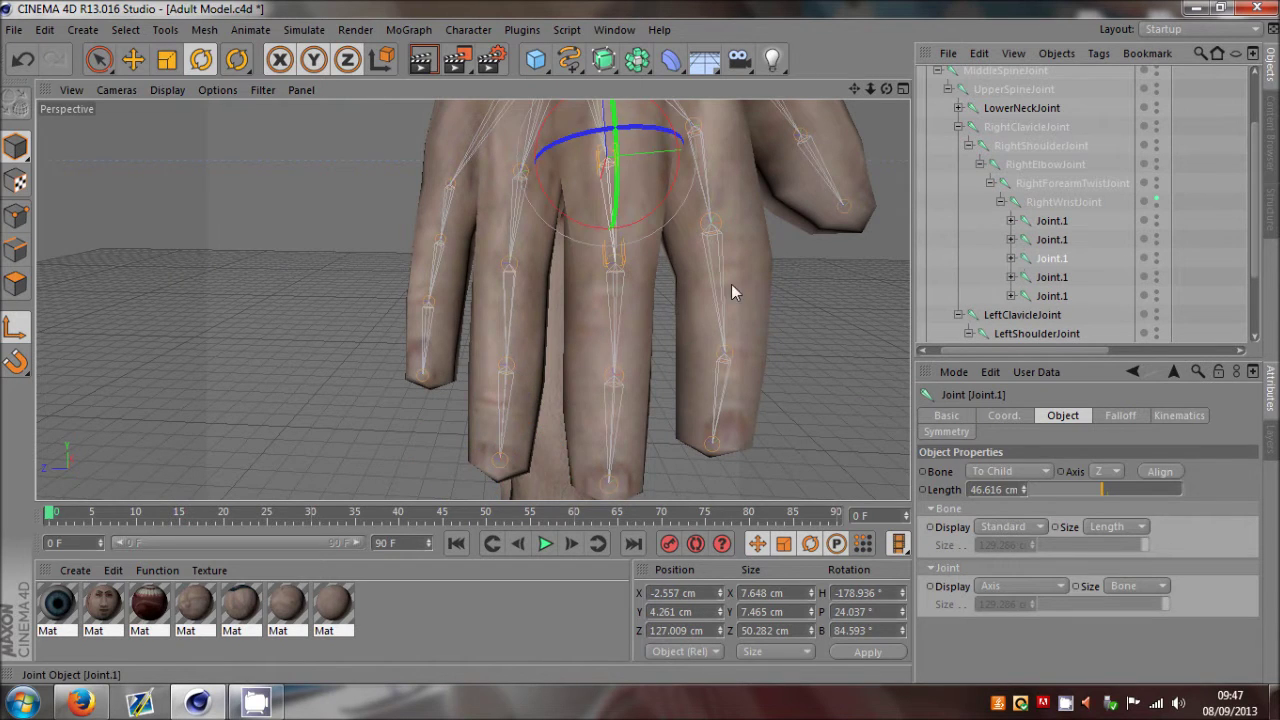
scroll(486, 306, down, 2)
drag(640, 341, 640, 341)
drag(615, 219, 620, 259)
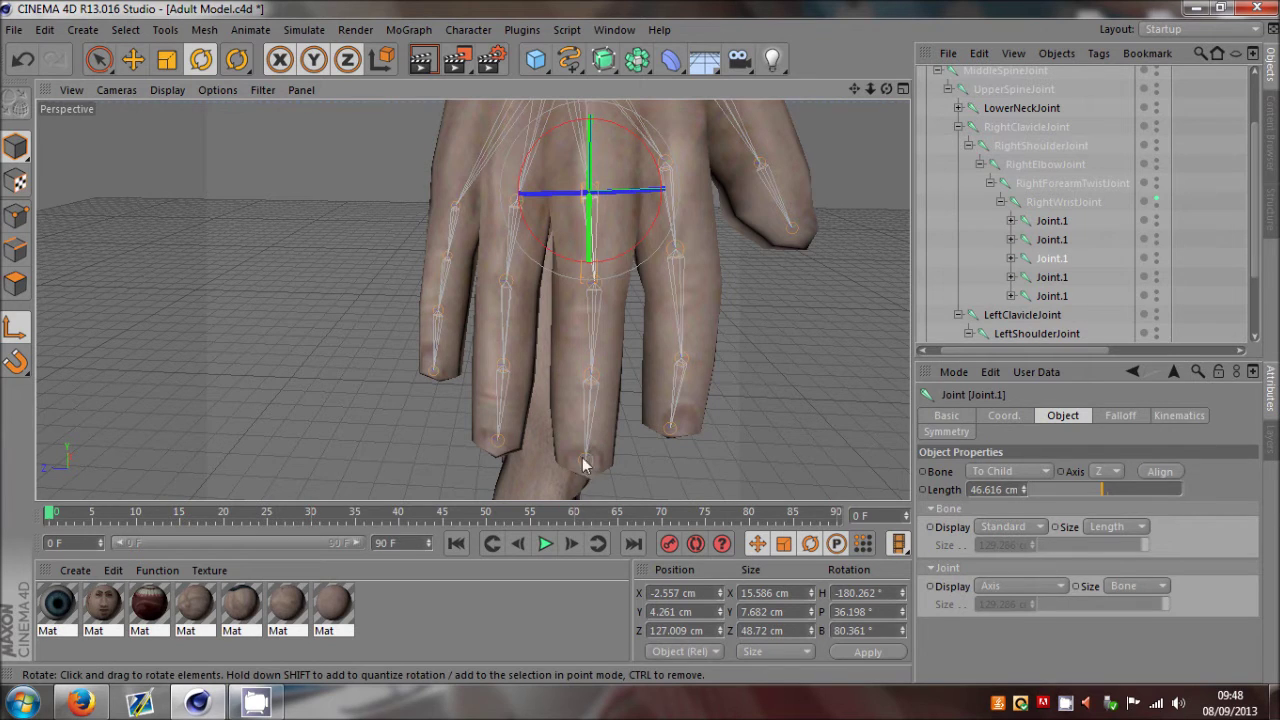
Step: Expand the middle finger's chain and rotate the axis of its Joint.2 to about H 129.6°, P -92.1°, B 137.6°
click(1010, 260)
click(1046, 277)
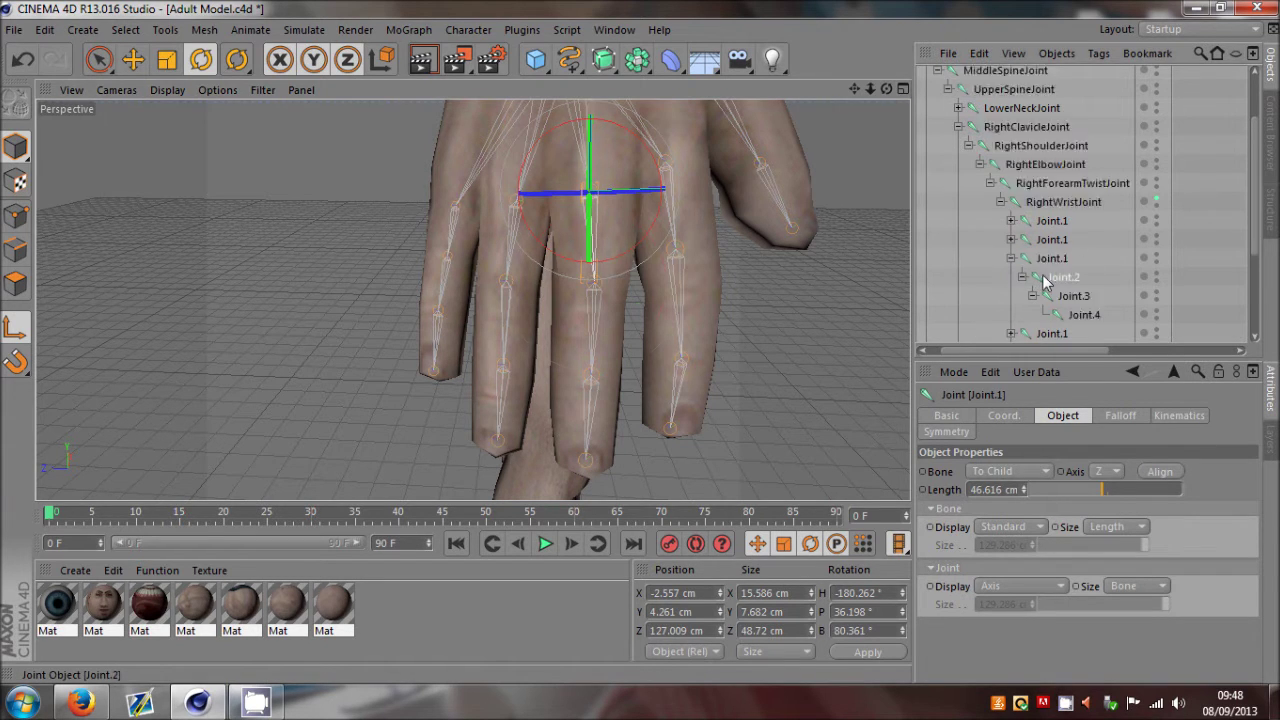
drag(569, 289, 557, 251)
drag(610, 212, 617, 212)
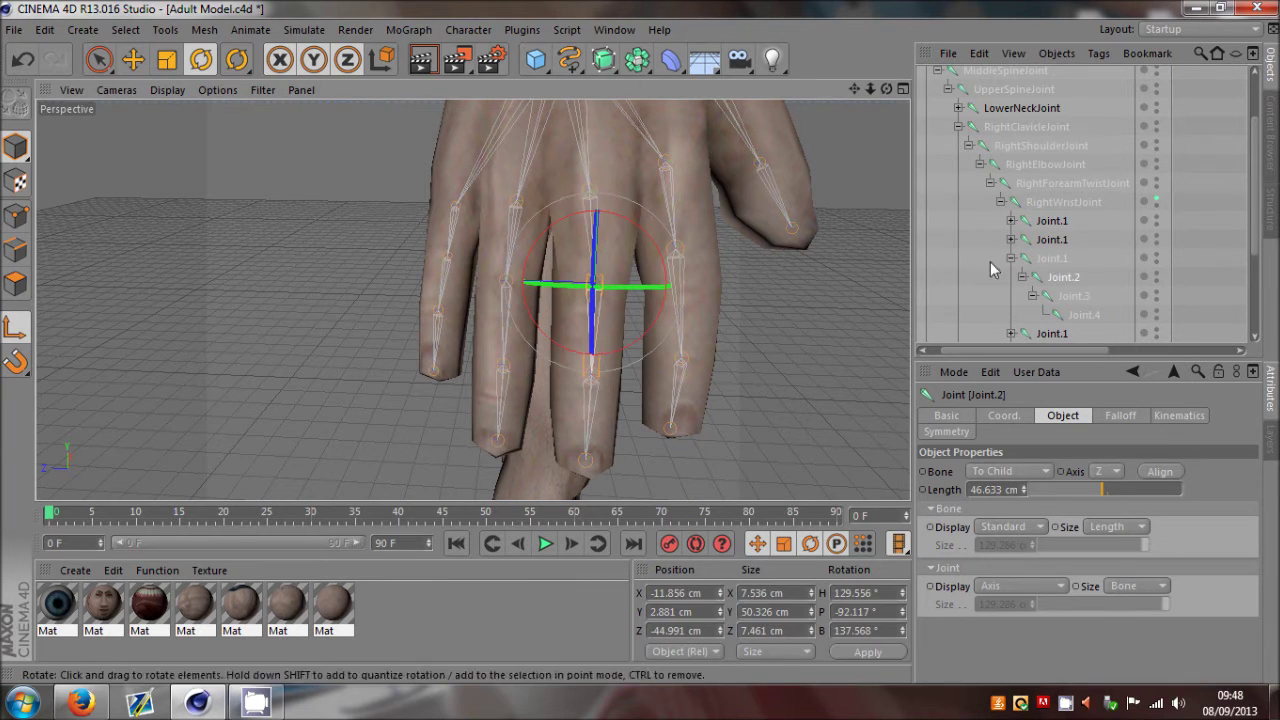
Step: Rotate the axis of the middle finger's Joint.3 to about H -99.0°, P 78.5°, B 10.1° and collapse the chain
click(1060, 293)
drag(583, 383, 574, 430)
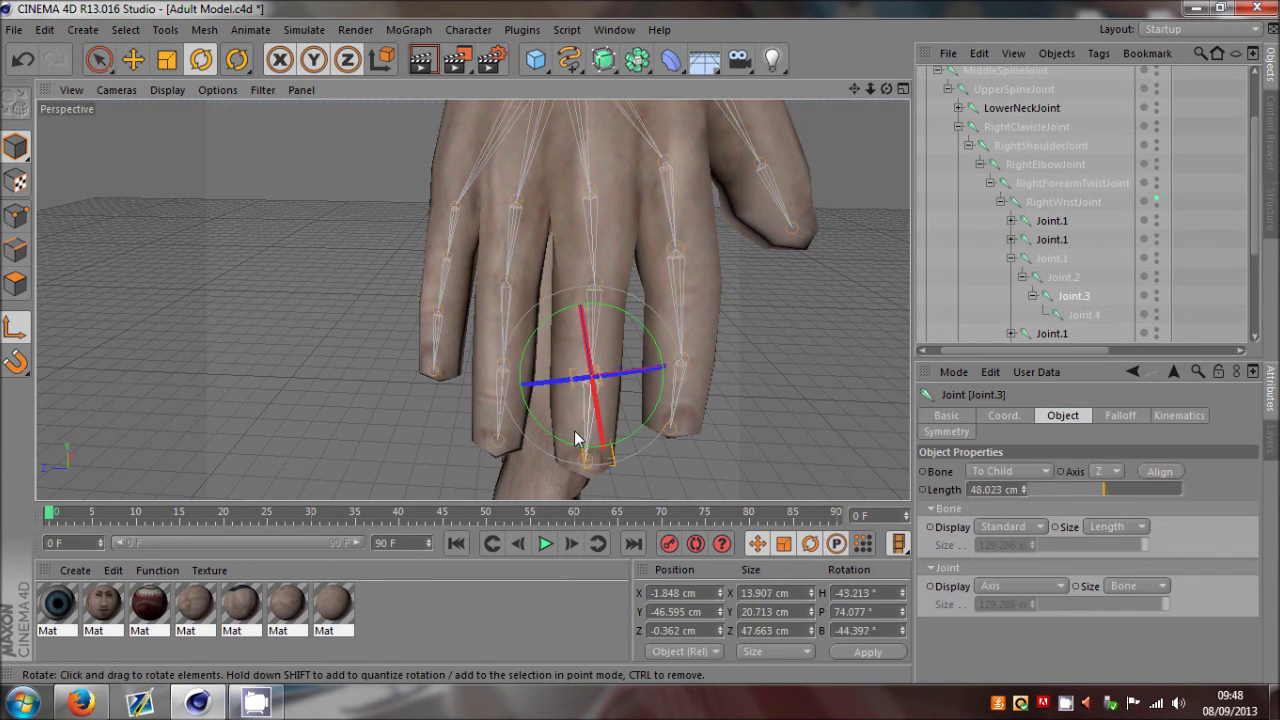
drag(603, 305, 619, 310)
click(1012, 260)
Step: Expand the index finger's chain and align the axes of base Joint.1 and Joint.2, with Joint.2 at about H -101.4°, P 0.0°, B -87.4°
click(1012, 277)
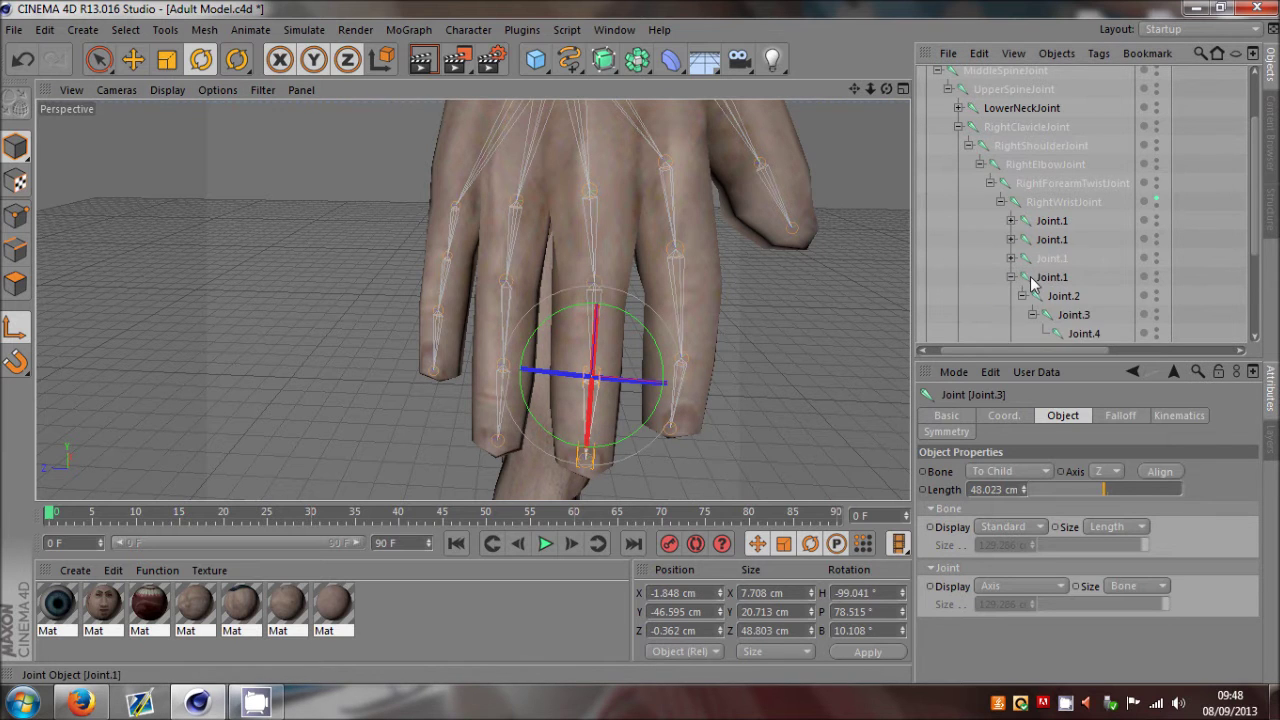
click(1036, 278)
drag(886, 89, 646, 344)
drag(720, 187, 678, 207)
click(644, 300)
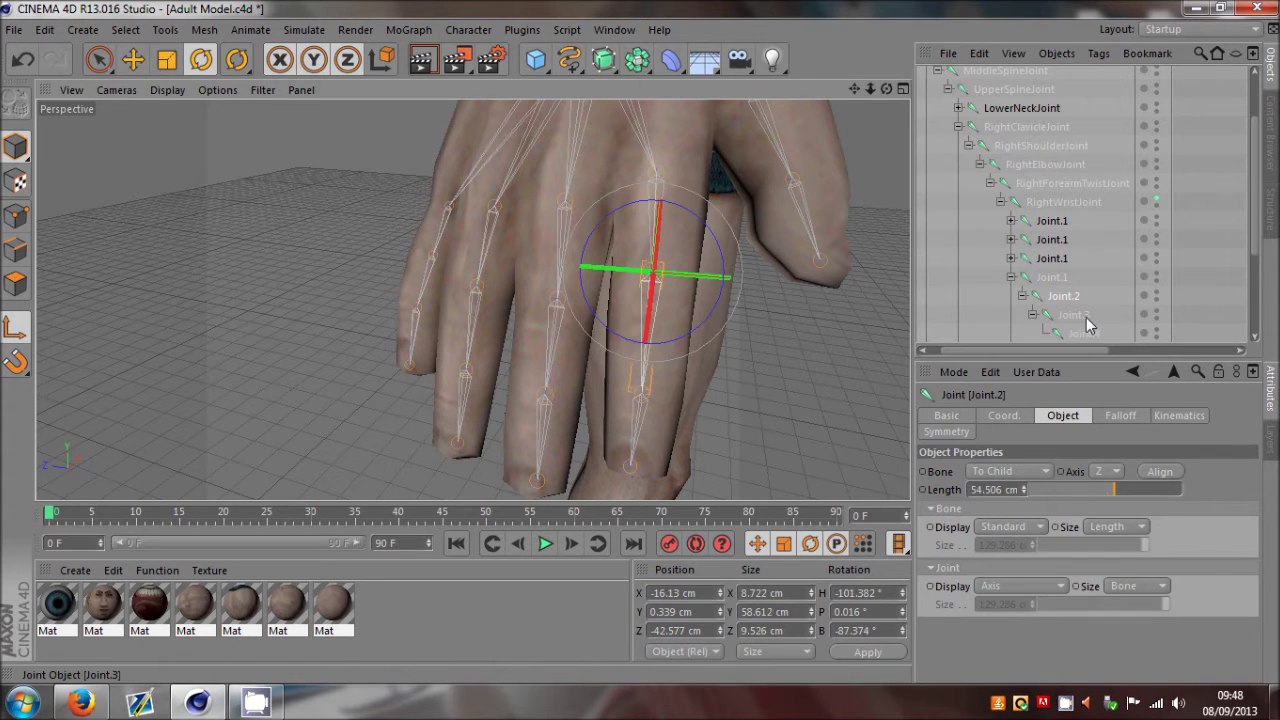
Step: Rotate the axis of the index finger's Joint.3 to about H -1.5°, P -10.7°, B 0.8° and collapse the chain
click(1086, 319)
drag(632, 397, 668, 335)
click(1011, 277)
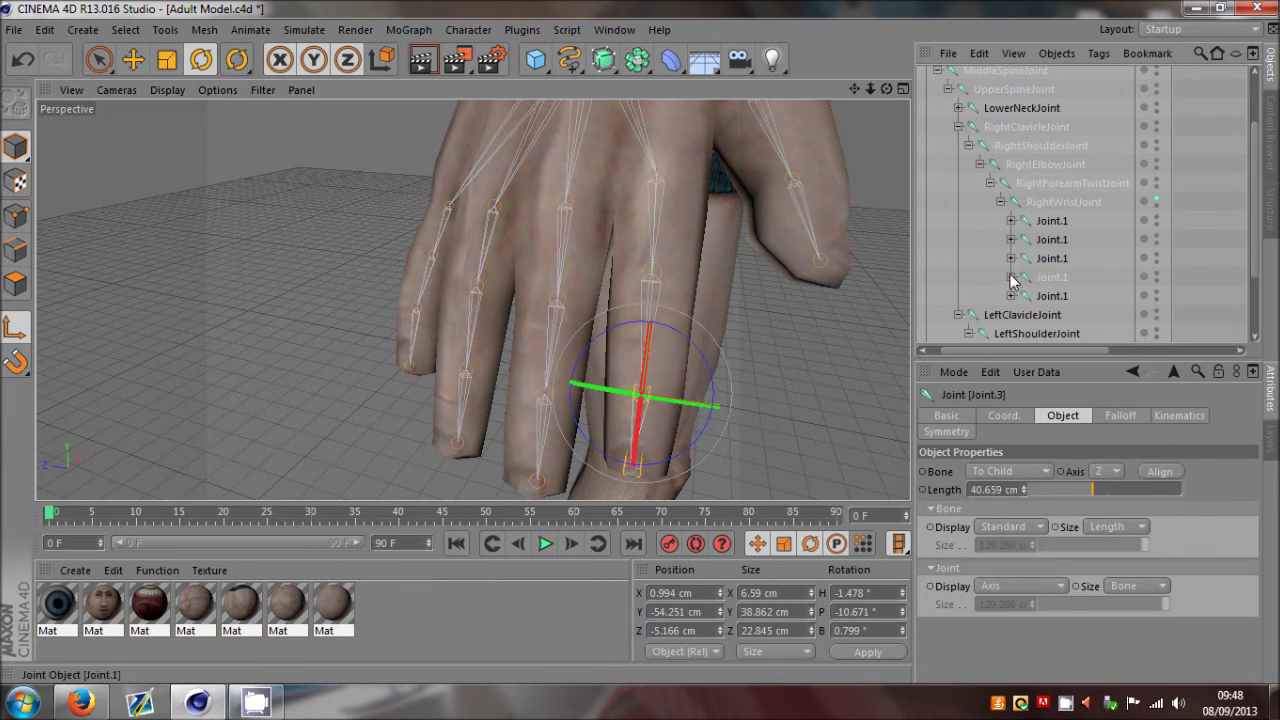
Step: Expand the thumb's chain and rotate the axis of its base Joint.1 to line up with the thumb bone
click(1013, 301)
click(1012, 297)
click(1044, 297)
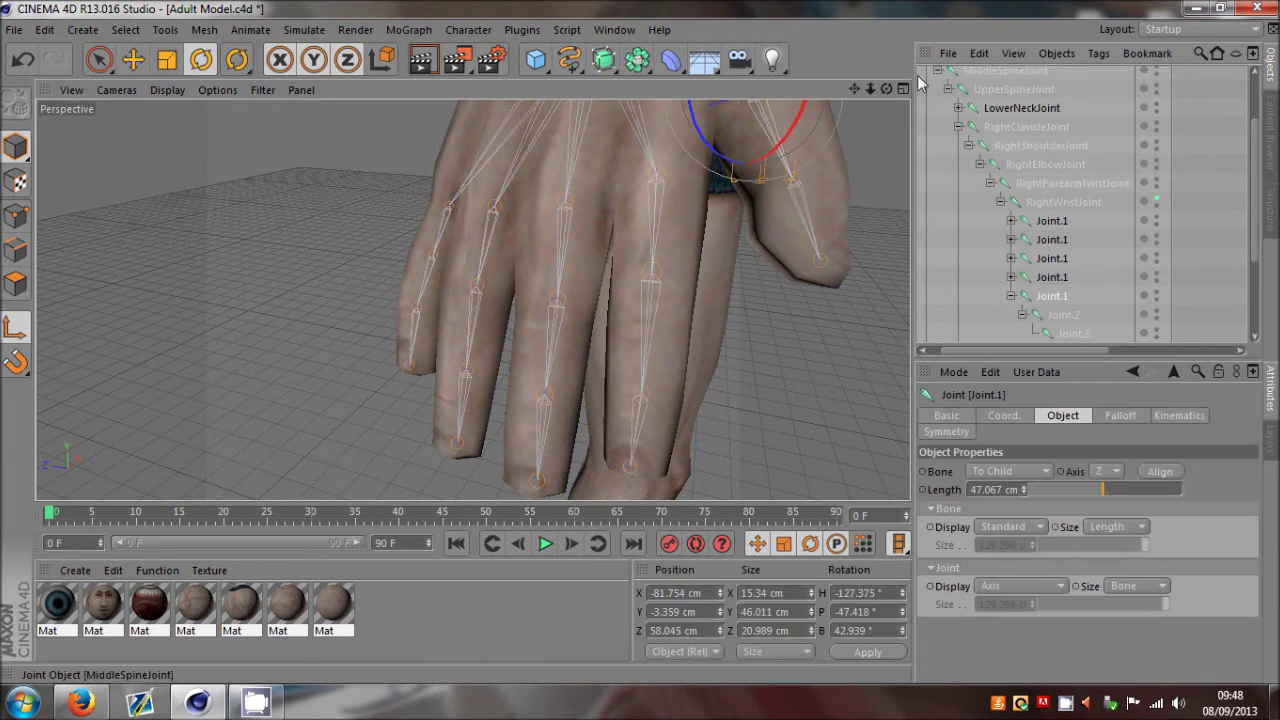
drag(885, 90, 539, 203)
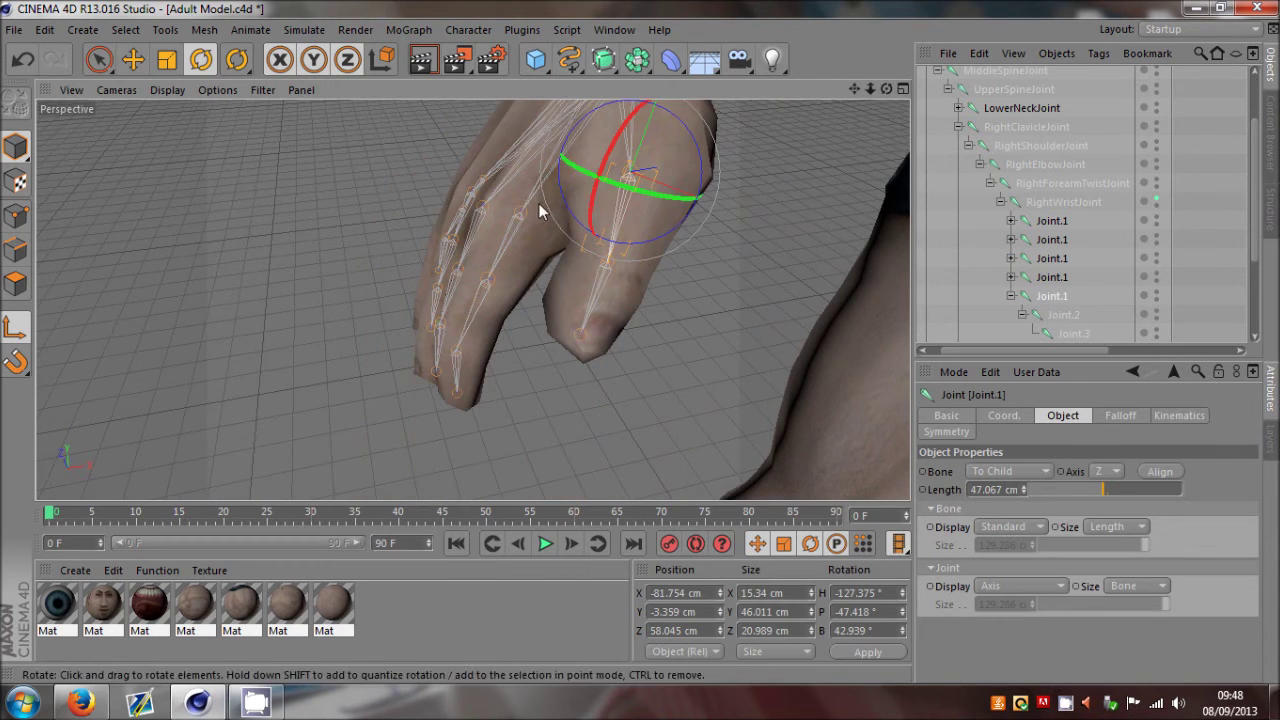
drag(885, 89, 640, 341)
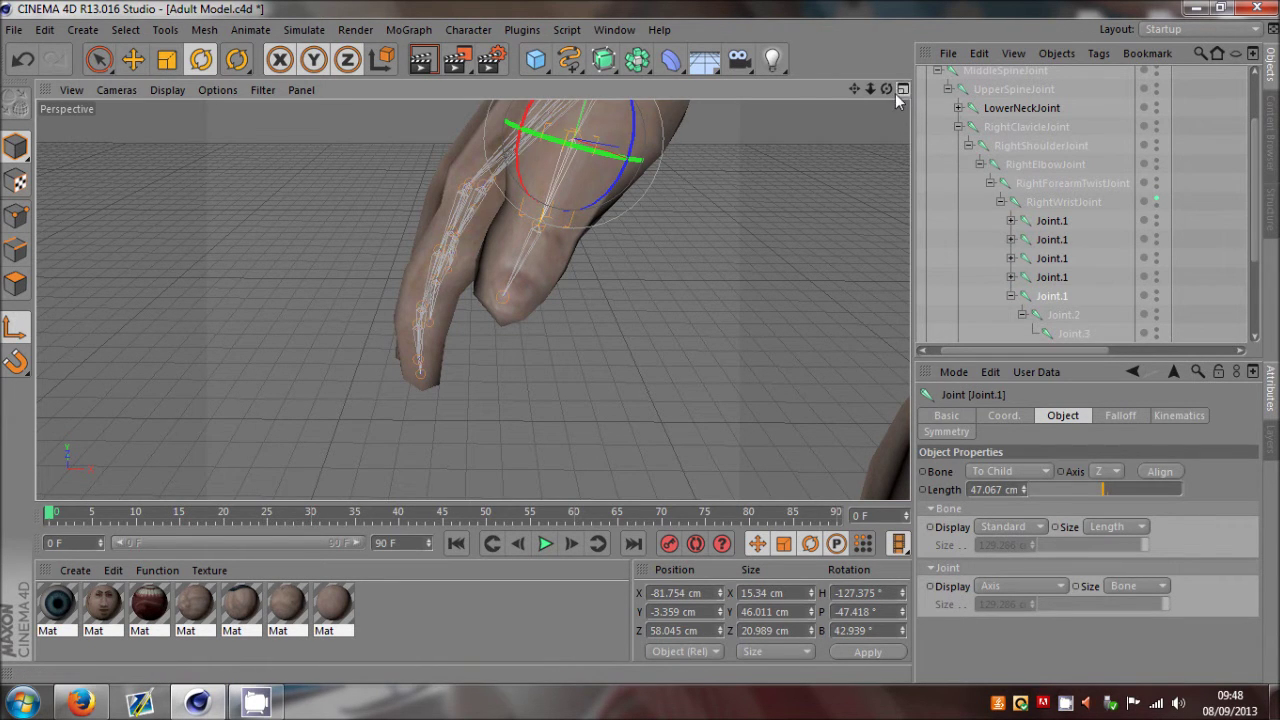
drag(886, 89, 640, 341)
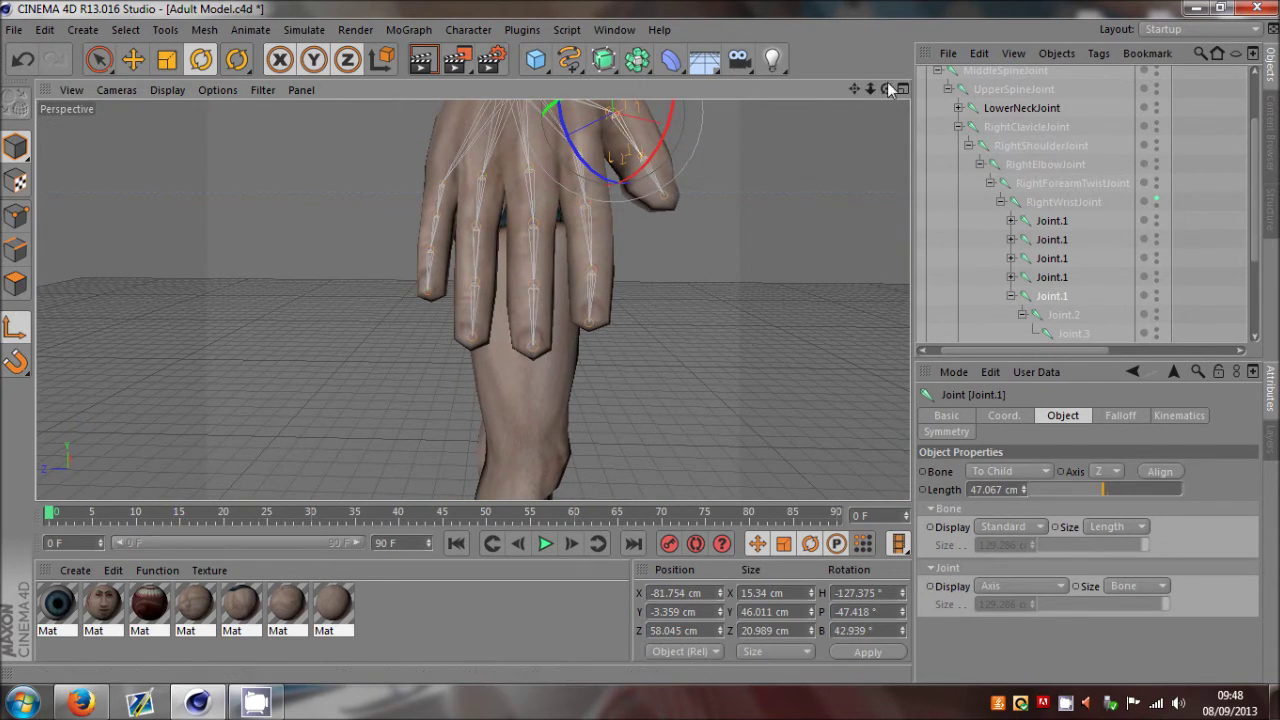
drag(886, 89, 640, 341)
drag(628, 148, 561, 194)
Step: Check the axis orientation of the thumb's Joint.2, switch off axis editing and clear the selection
click(1060, 314)
drag(886, 89, 640, 342)
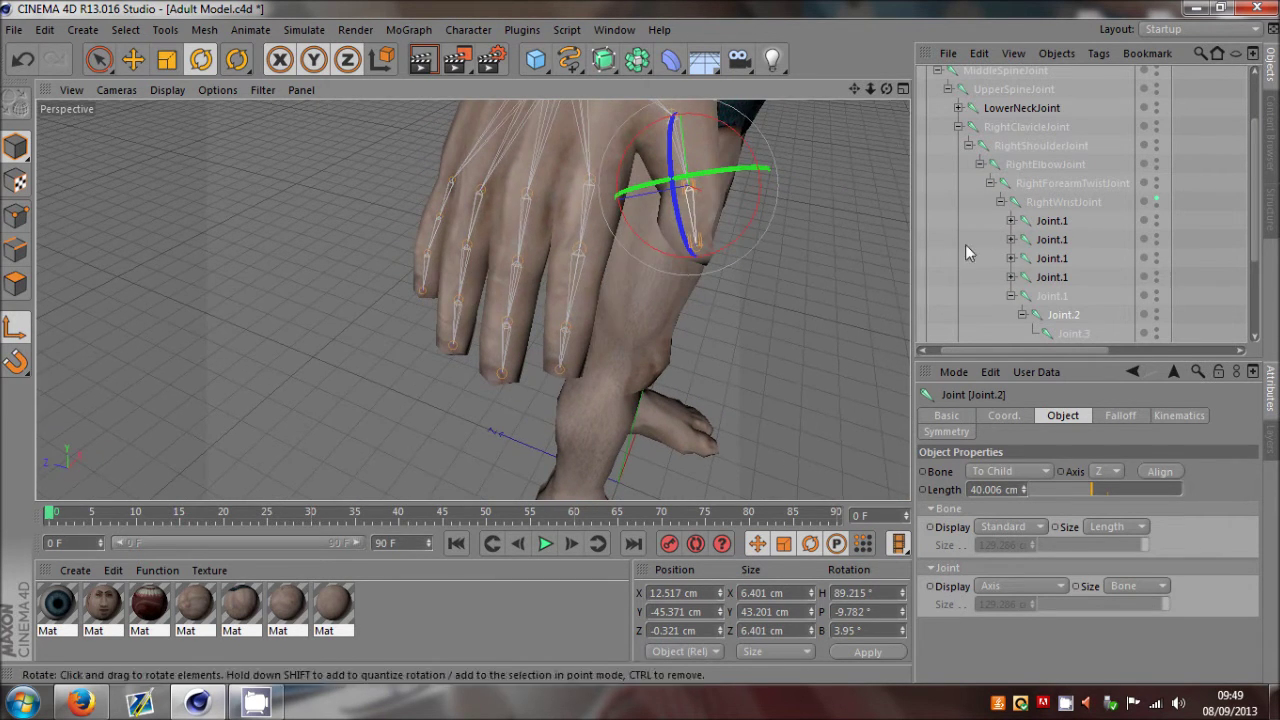
click(21, 321)
click(861, 206)
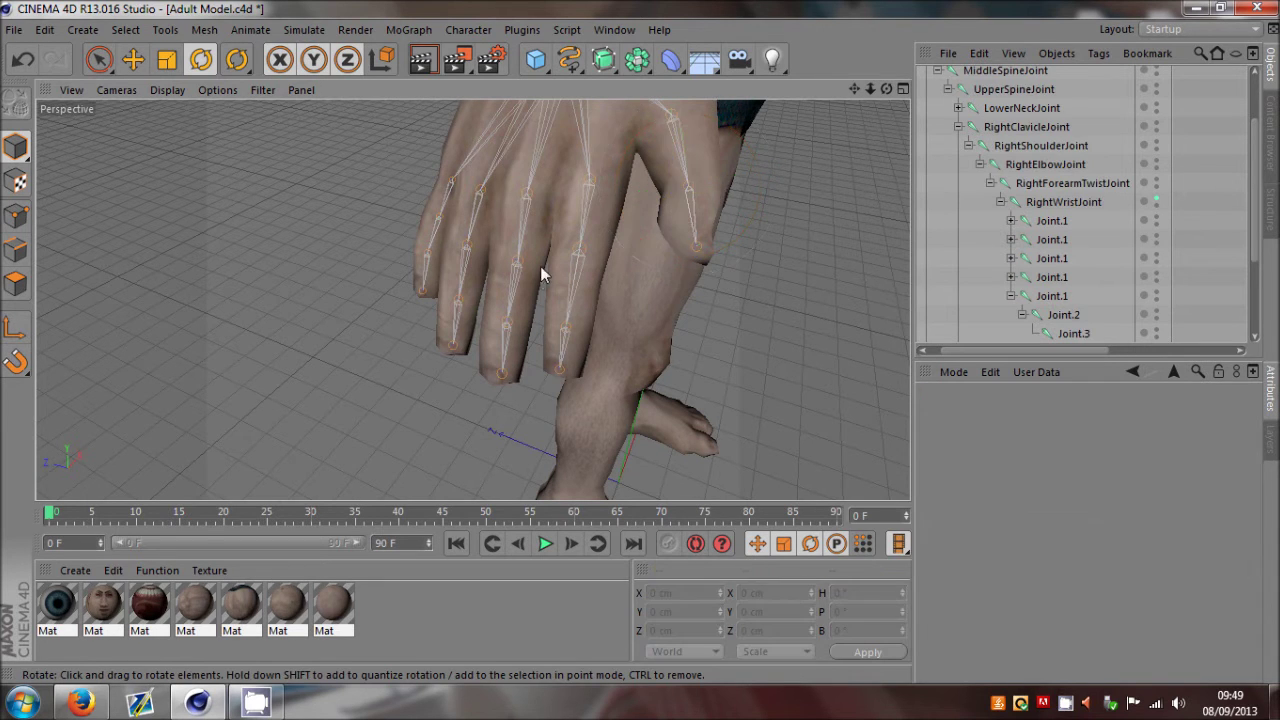
Step: Select the Skeleton null together with all of its child joints
alt+right_drag(523, 304, 362, 391)
scroll(362, 391, down, 3)
drag(885, 89, 634, 362)
scroll(996, 164, up, 2)
right_click(952, 96)
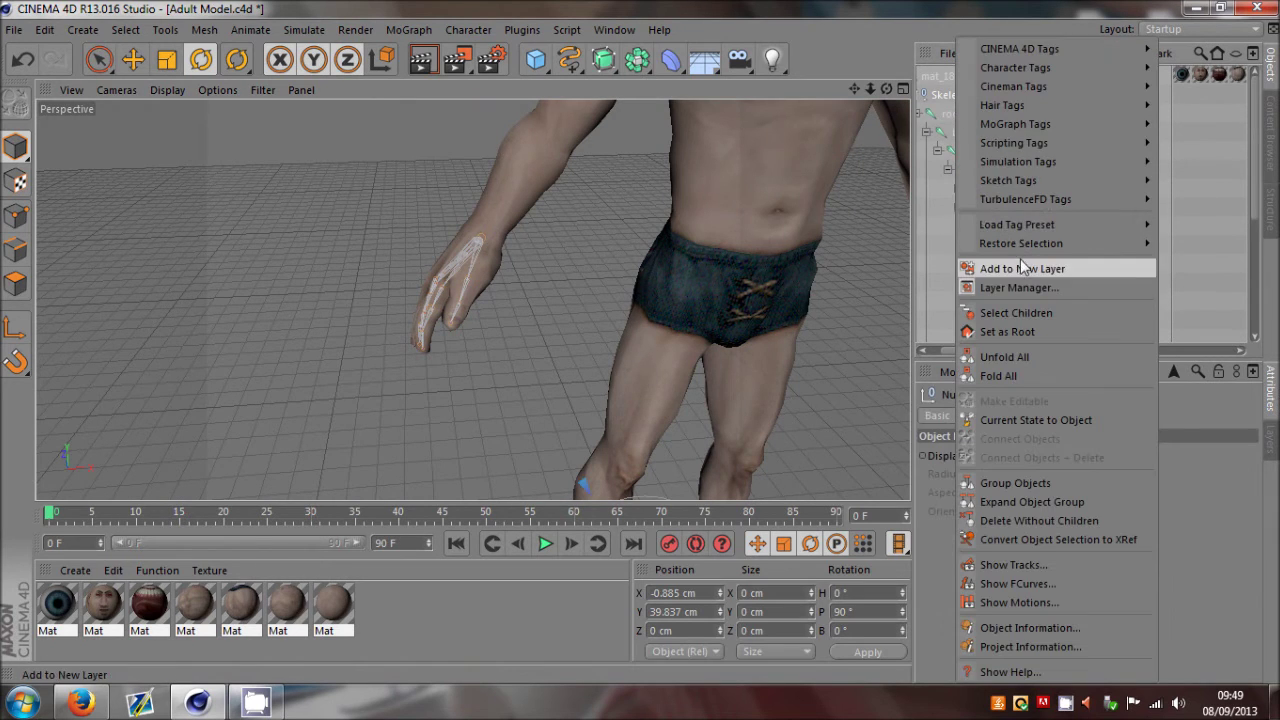
click(1016, 313)
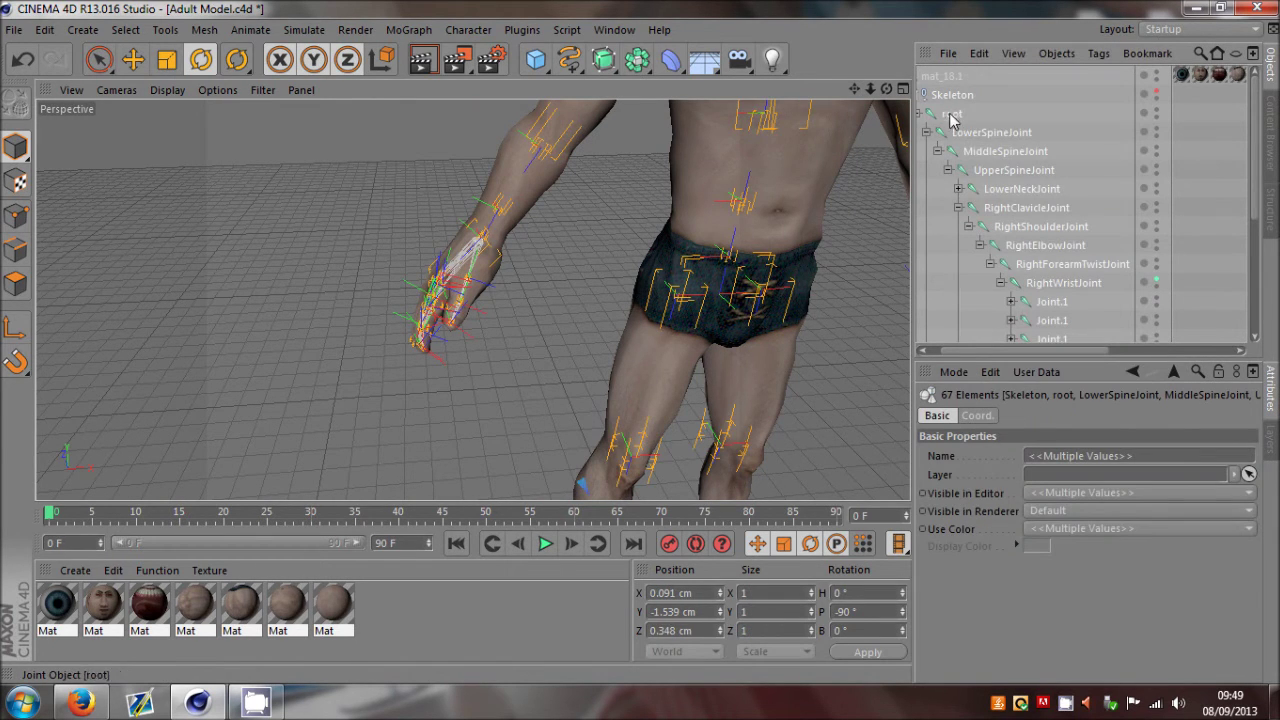
Step: Add the mat_18.1 mesh to the selected skeleton joints and bind the mesh to them
ctrl+click(942, 77)
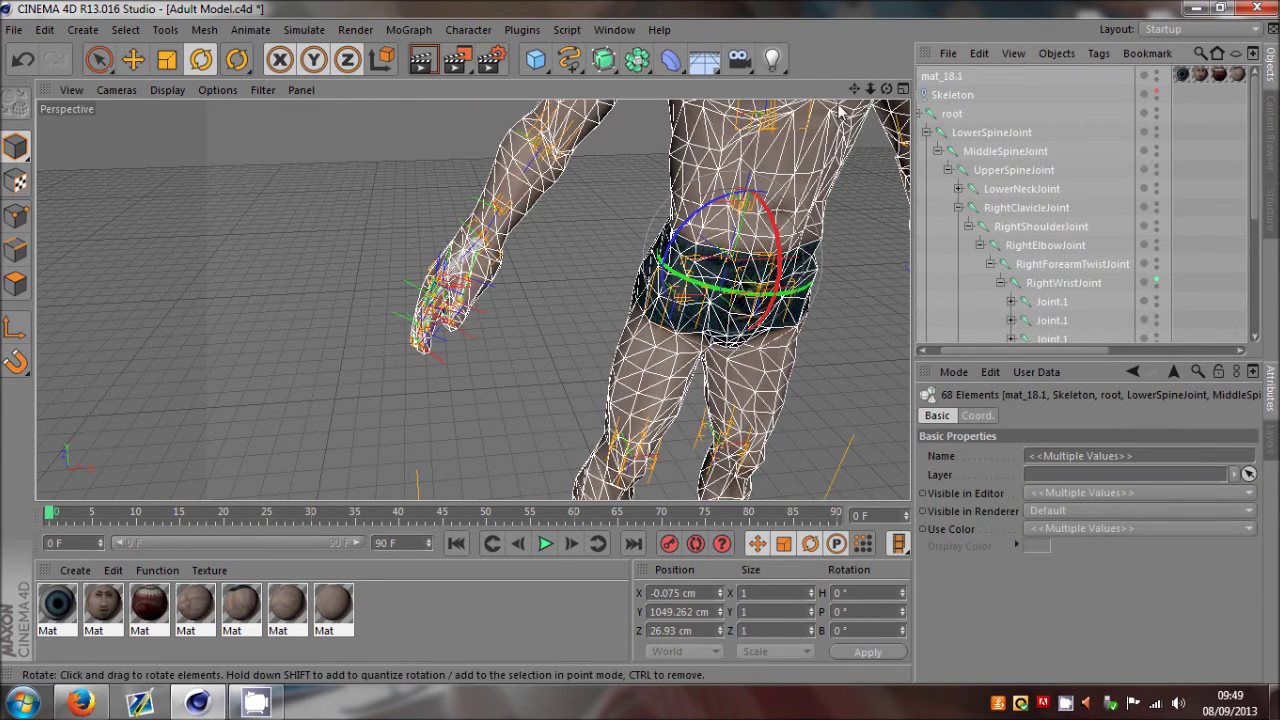
click(462, 31)
mouse_move(500, 77)
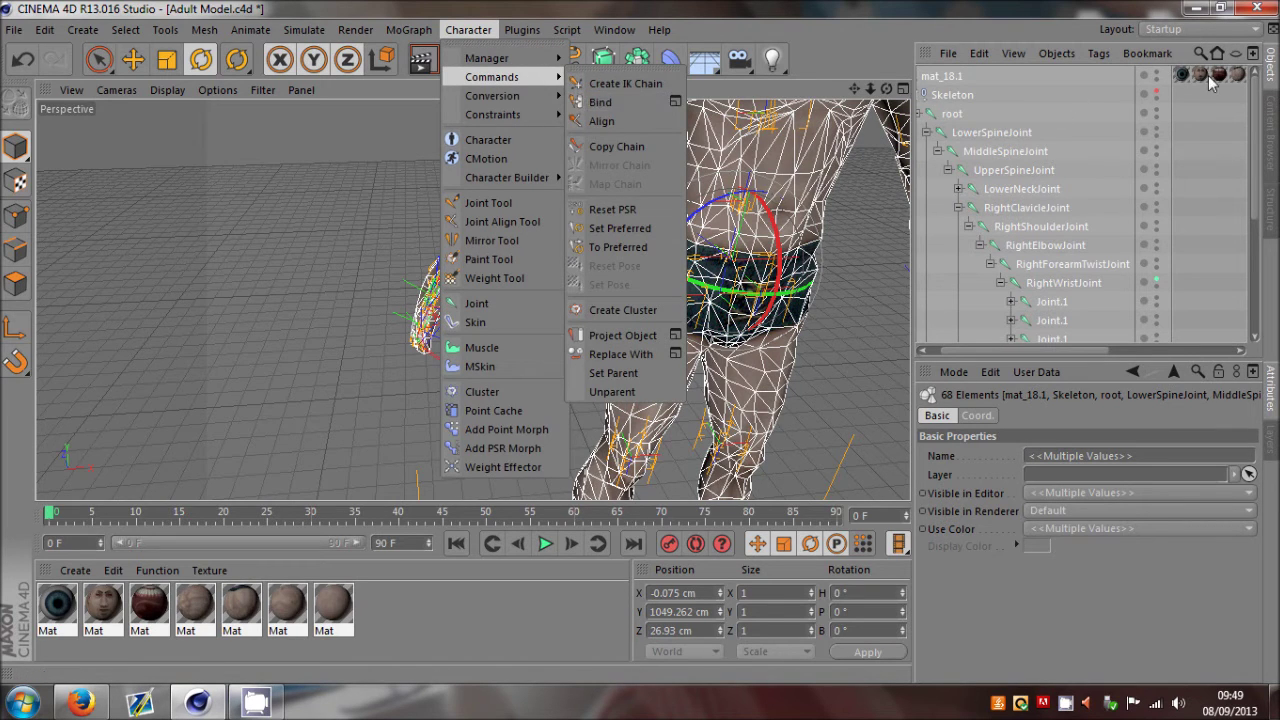
click(601, 103)
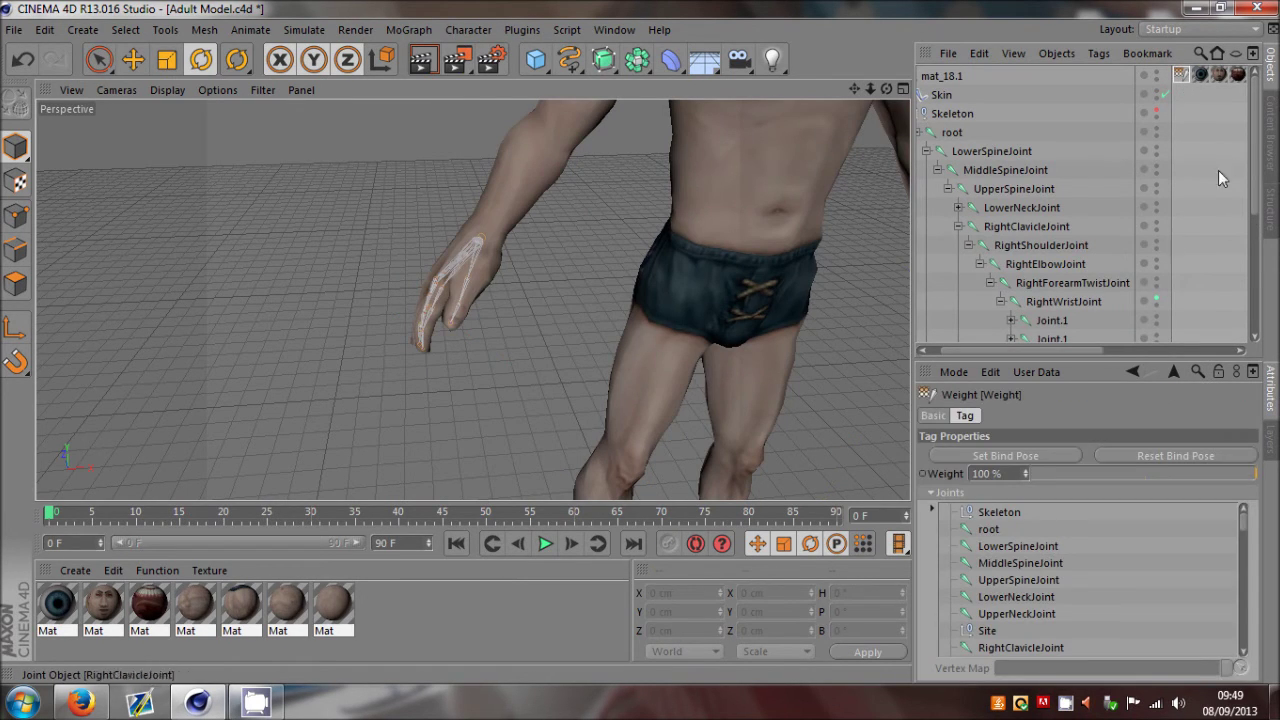
Step: Inspect the mesh's new Weight tag and the Skin object's properties, and clear the selection
click(1198, 90)
click(1182, 75)
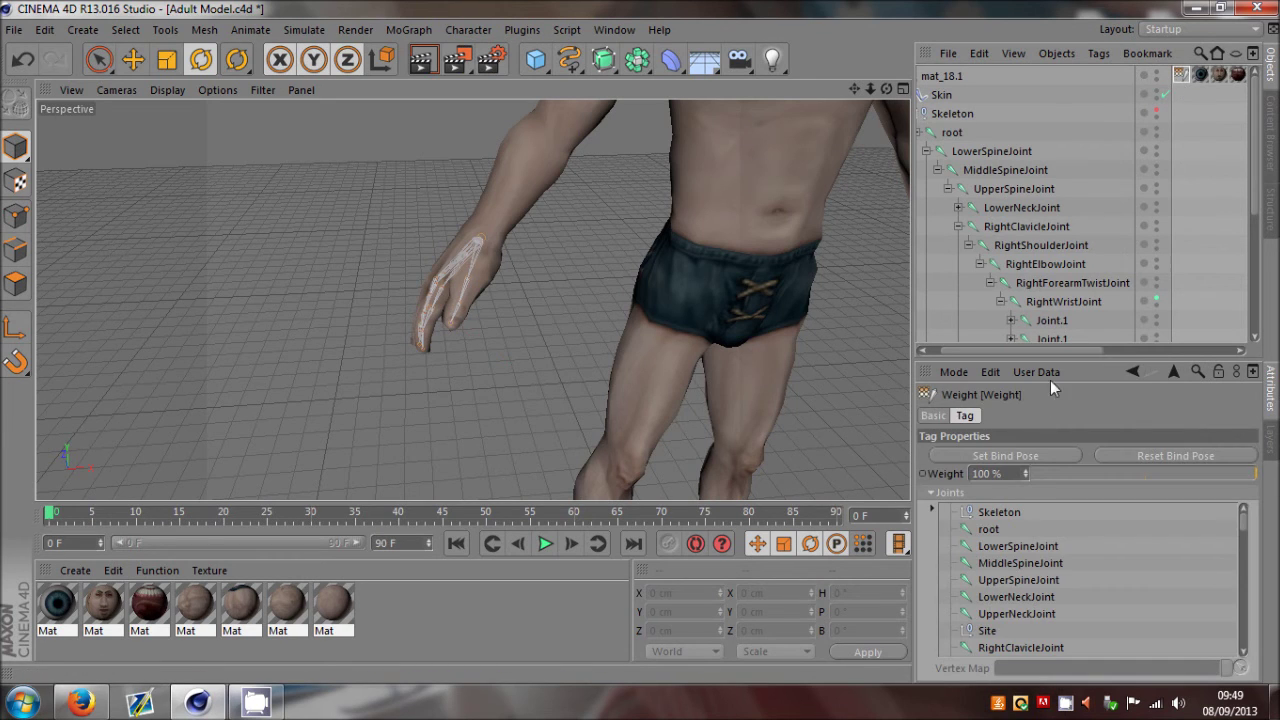
click(938, 96)
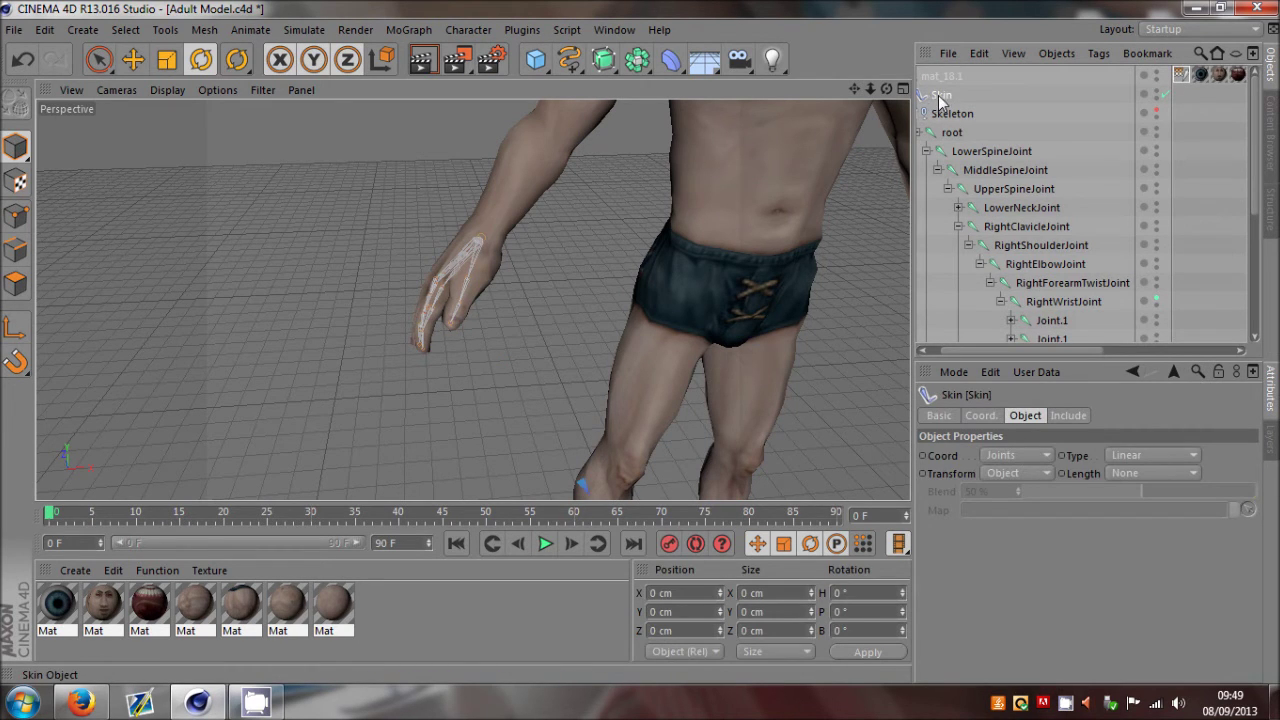
click(1214, 139)
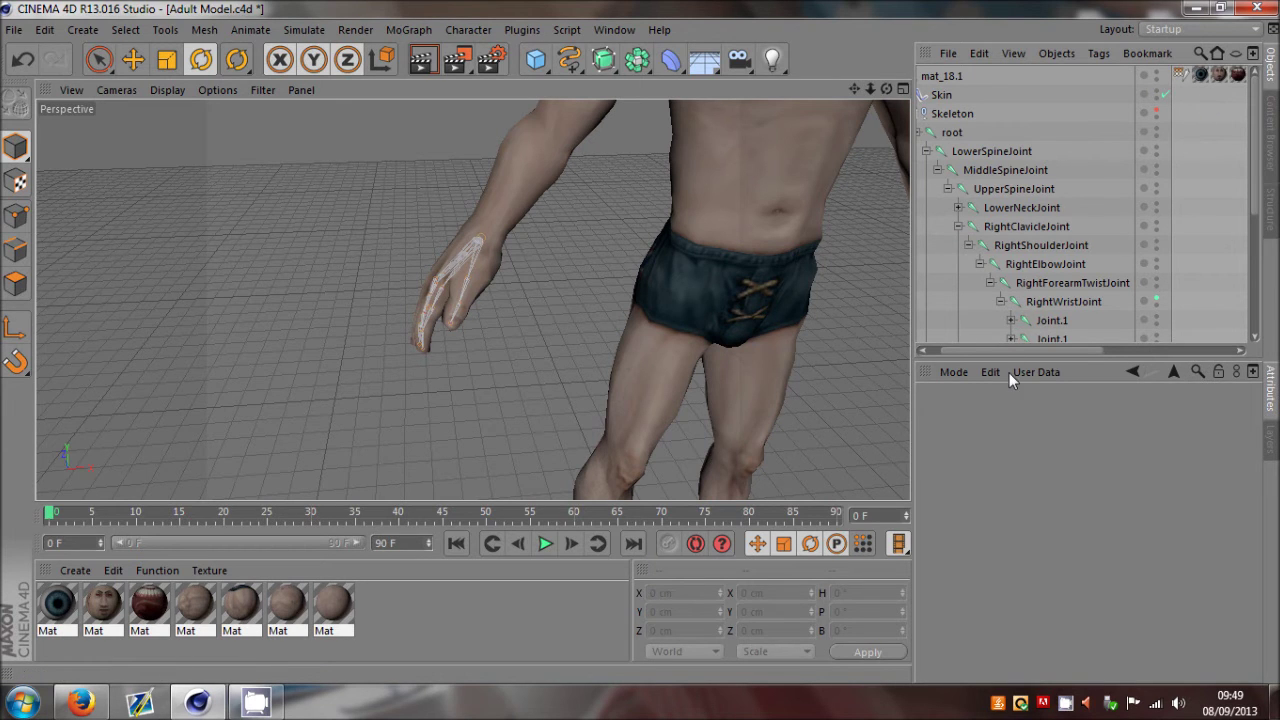
Step: Test the hand's deformation by rotating the right middle finger's Joint.1 to about H -187.9°, P -13.5°, B 82.0°
scroll(485, 271, up, 3)
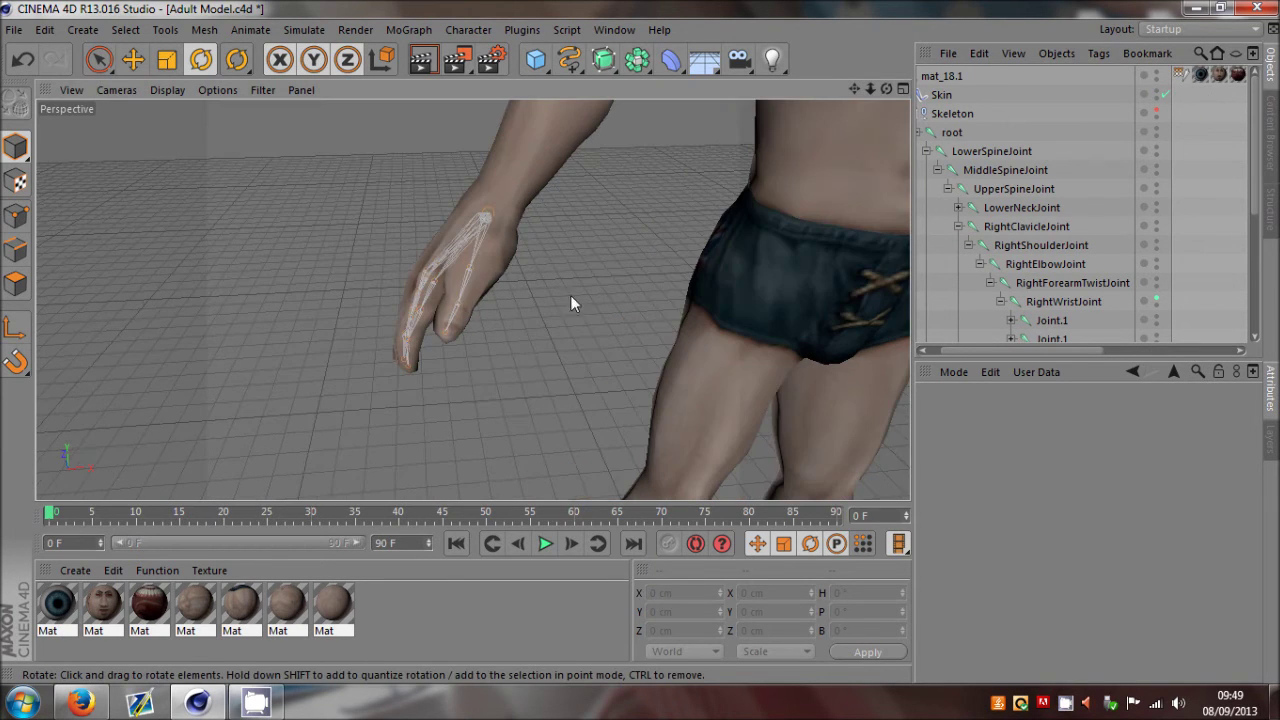
drag(888, 89, 640, 341)
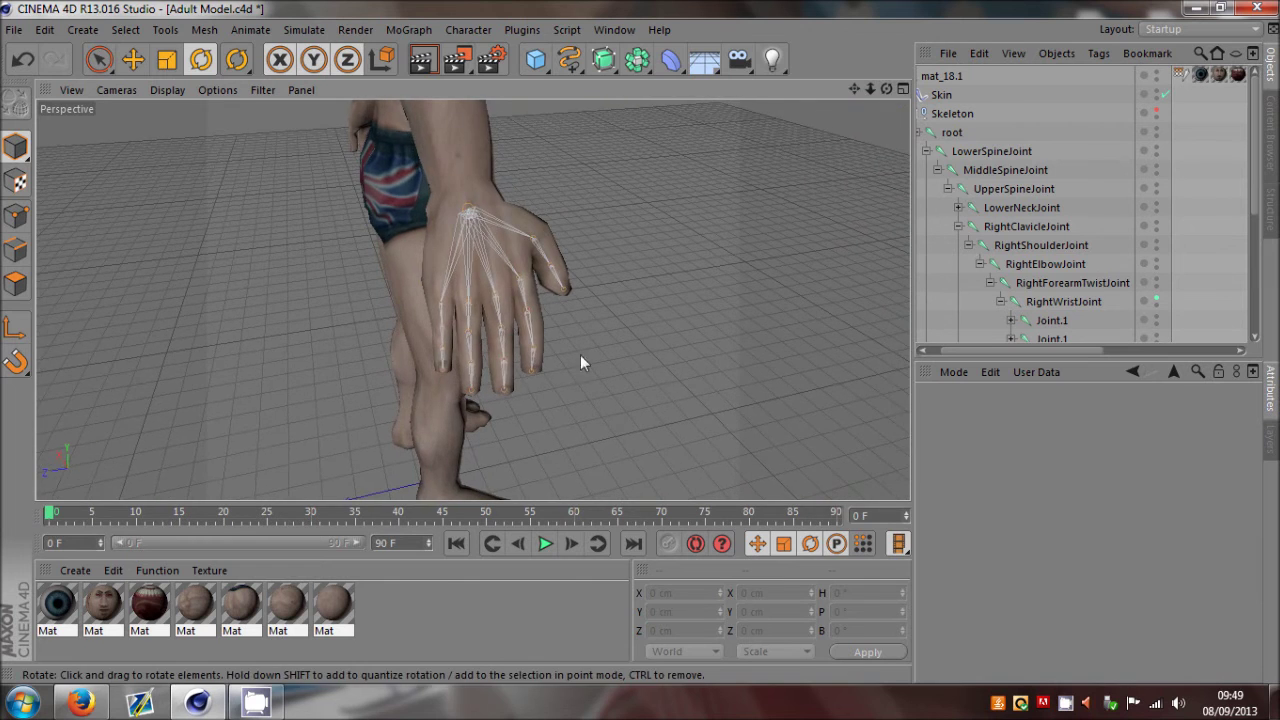
scroll(466, 366, up, 4)
scroll(1030, 294, down, 2)
click(1052, 244)
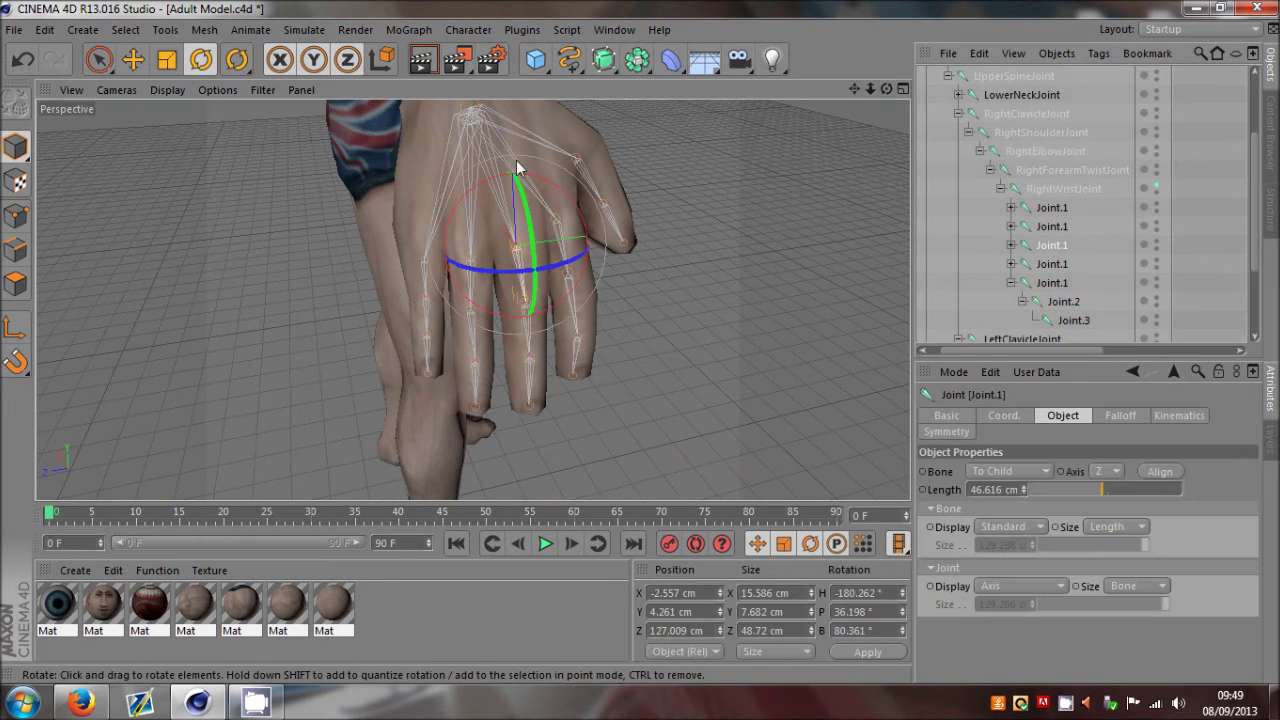
drag(887, 89, 640, 341)
drag(580, 262, 649, 160)
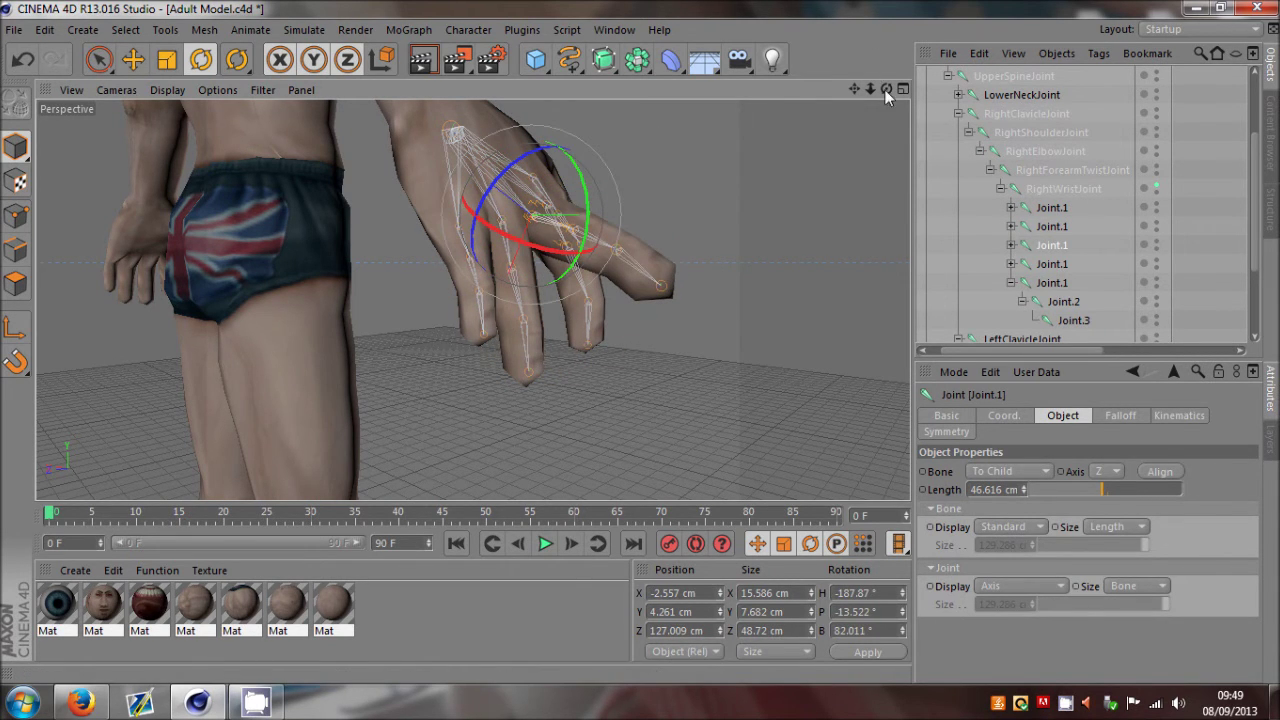
mouse_move(886, 89)
mouse_down()
mouse_move(640, 341)
mouse_move(881, 94)
mouse_up()
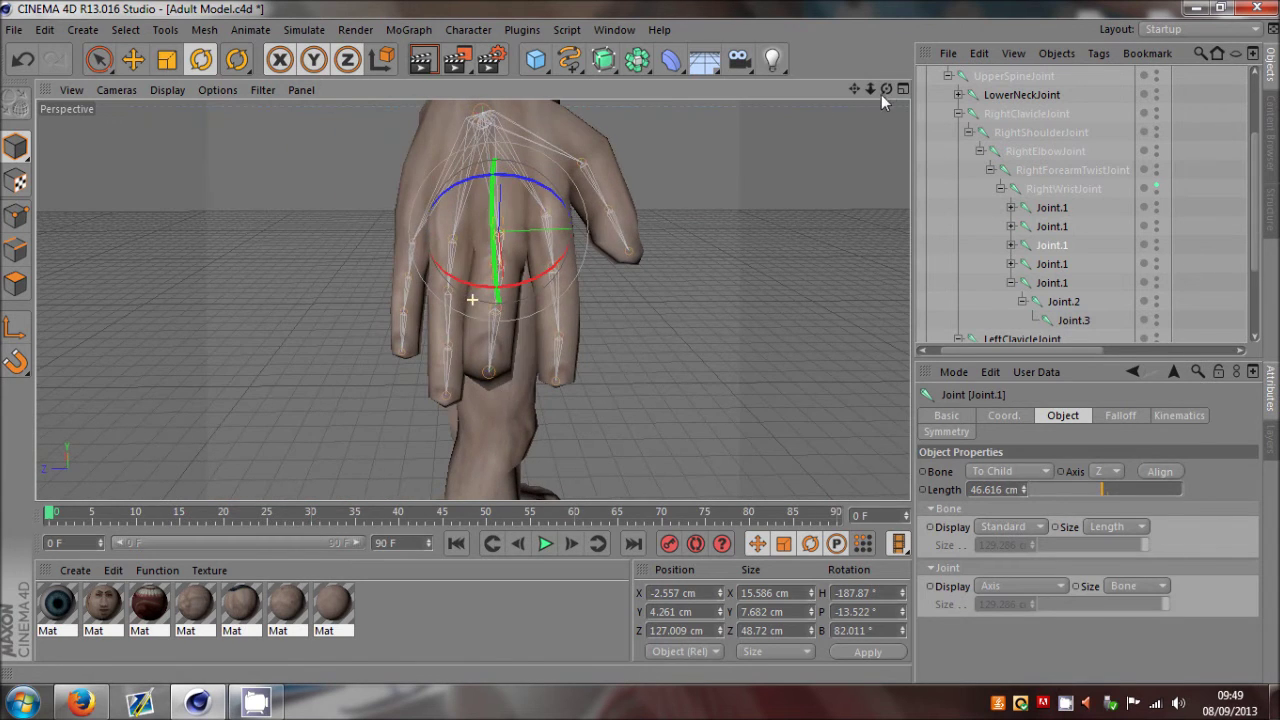
Step: Test-rotate the base joints of the right index, ring and little fingers, undoing the rotations
click(1049, 266)
drag(560, 270, 570, 328)
key(ctrl+z)
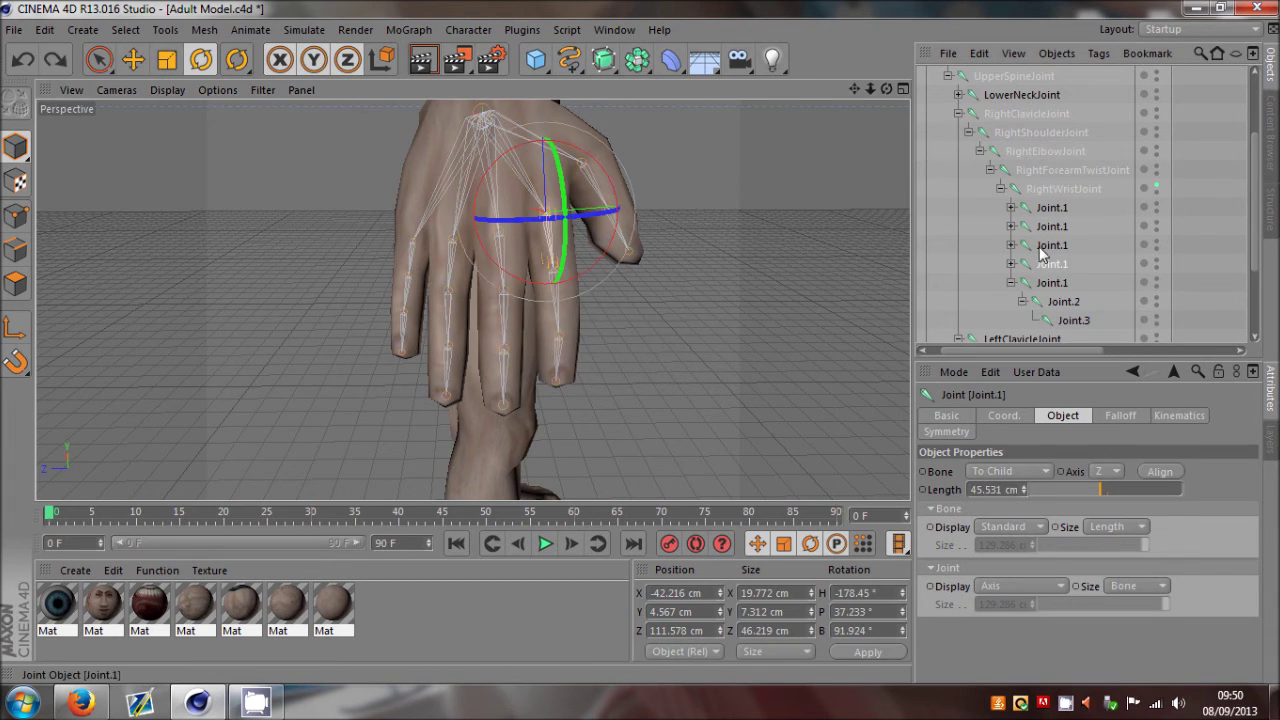
click(1035, 229)
drag(433, 273, 364, 345)
key(ctrl+z)
click(1043, 212)
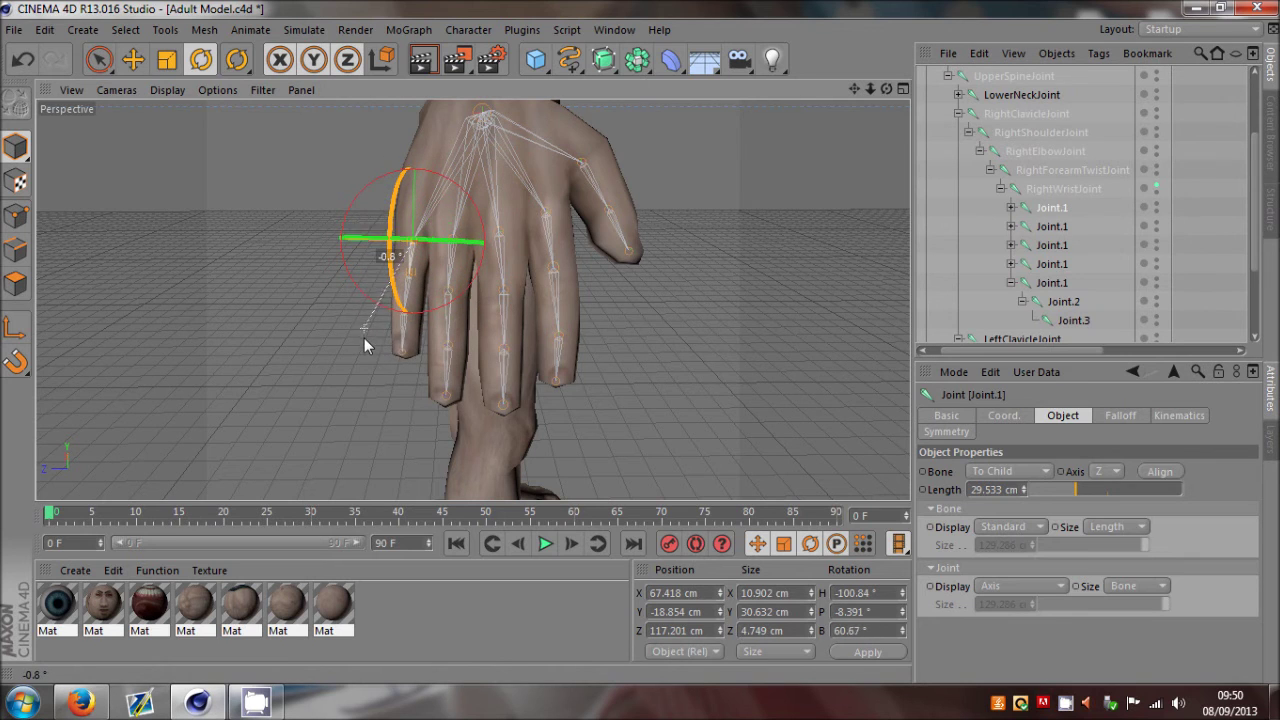
key(ctrl+z)
Step: Rotate the right thumb's Joint.1 to a bank of about -30.7° to test its deformation, and clear the selection
click(1051, 284)
drag(886, 90, 640, 342)
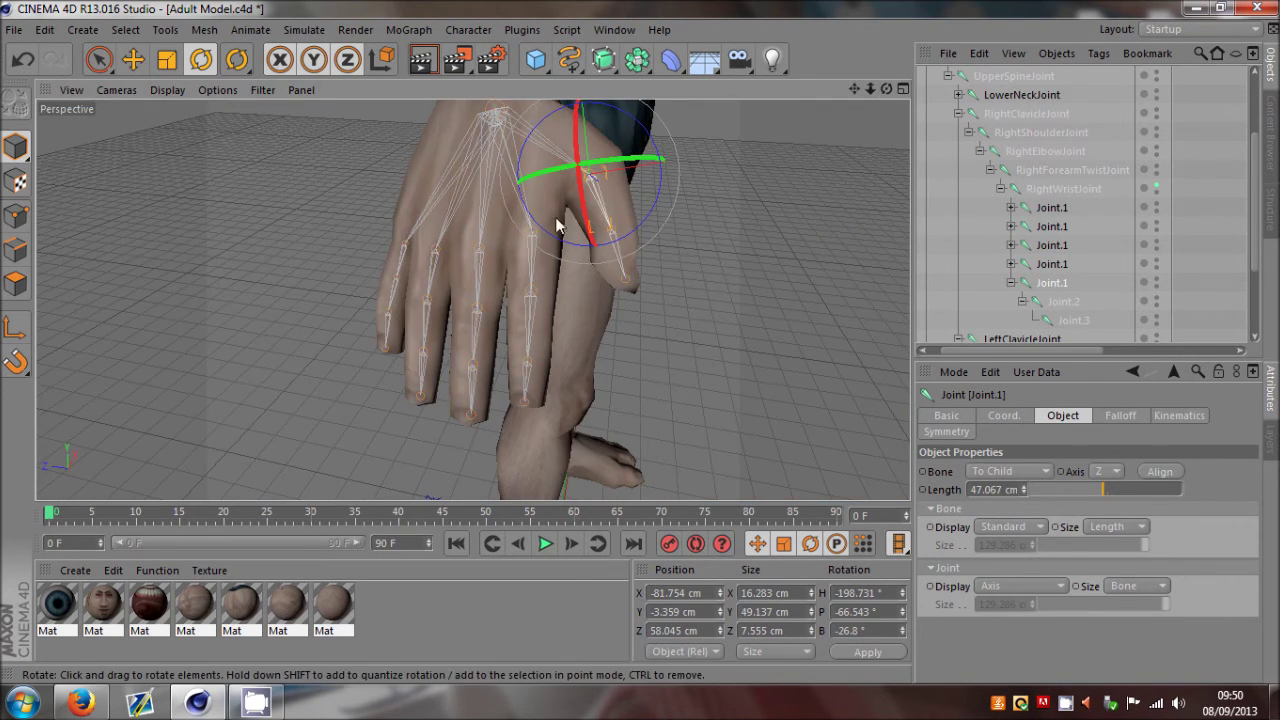
drag(637, 225, 670, 258)
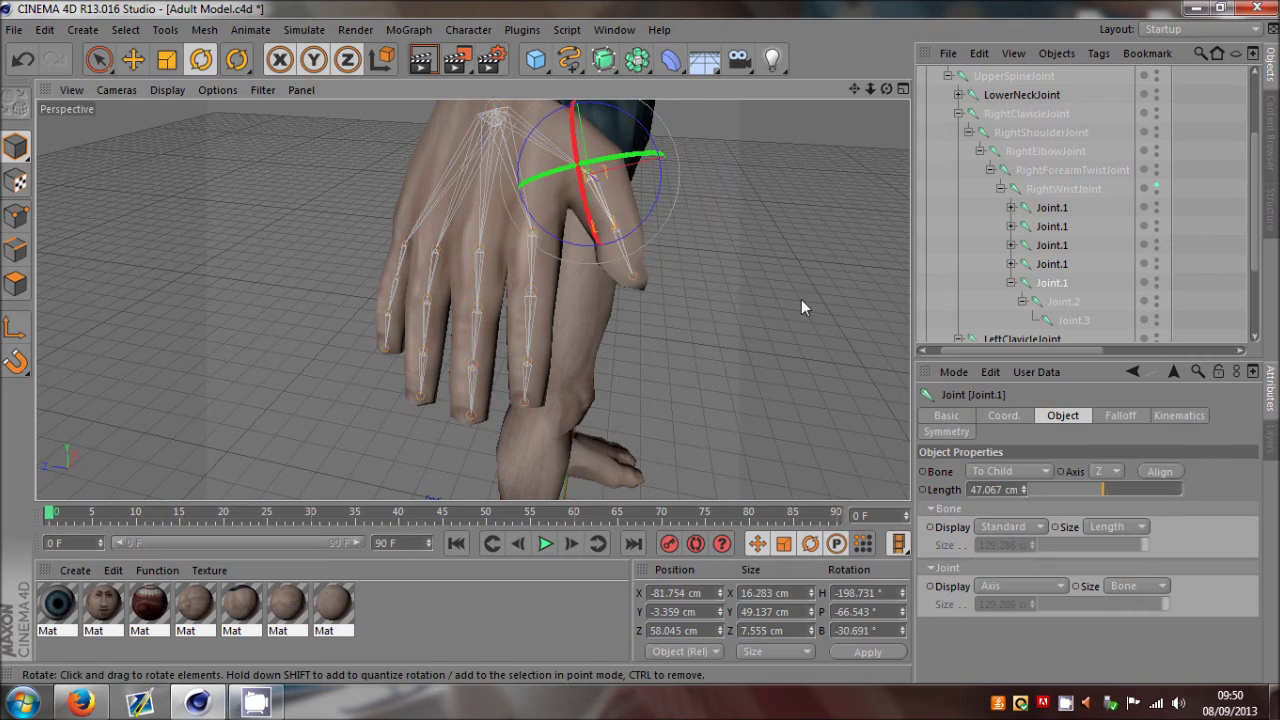
click(801, 299)
Step: Collapse the Skeleton hierarchy beneath mat_18.1 in the object list
scroll(714, 200, down, 5)
scroll(309, 288, down, 5)
drag(886, 89, 706, 205)
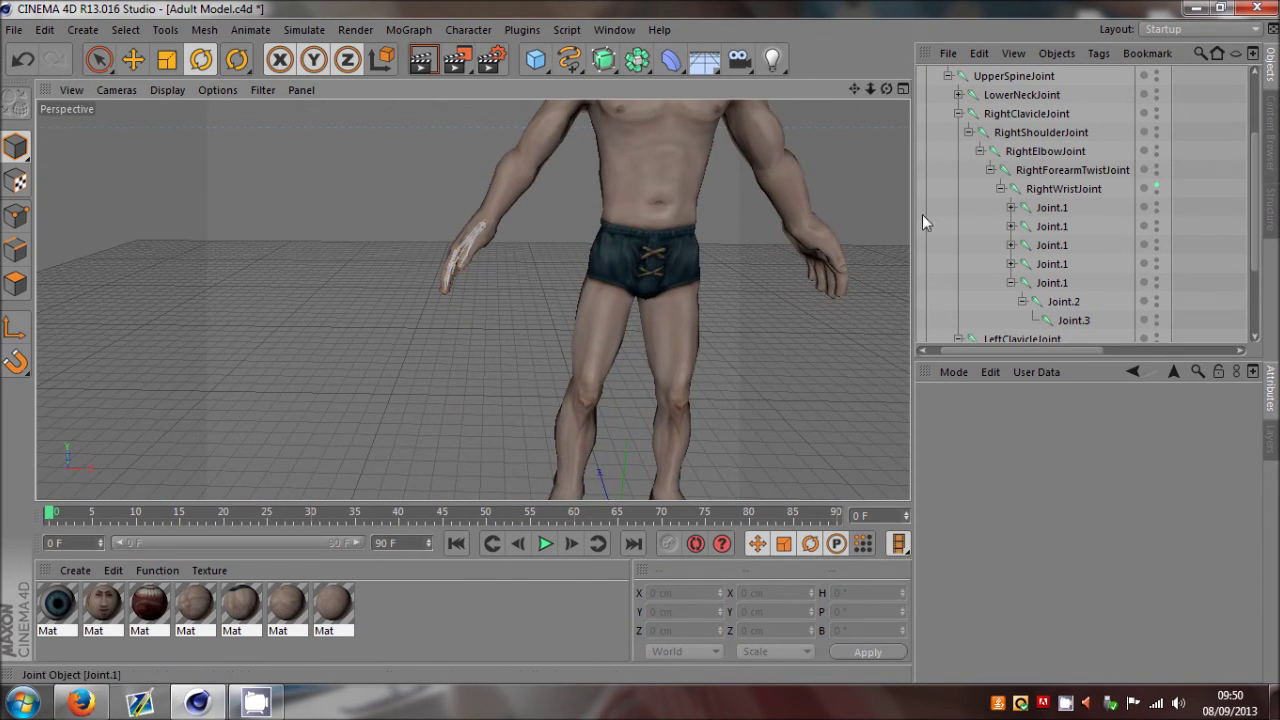
scroll(437, 341, down, 5)
scroll(333, 347, down, 4)
scroll(448, 308, up, 4)
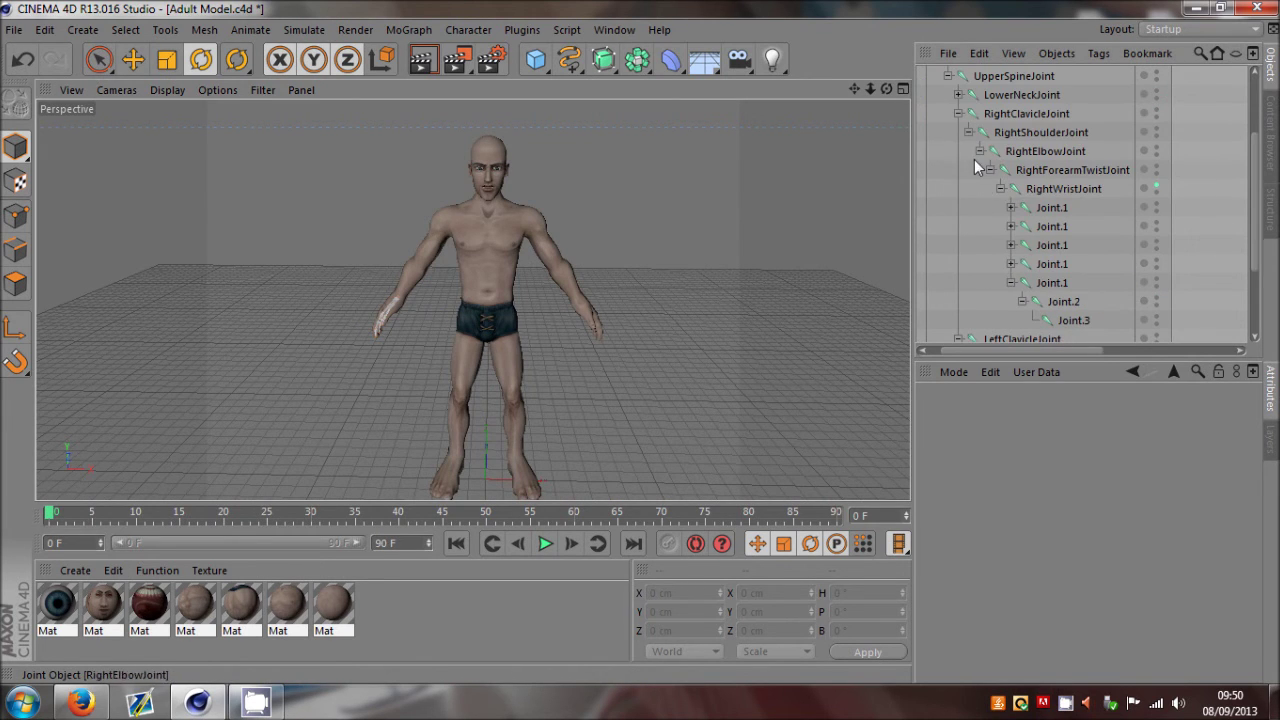
scroll(974, 165, up, 3)
drag(960, 350, 923, 352)
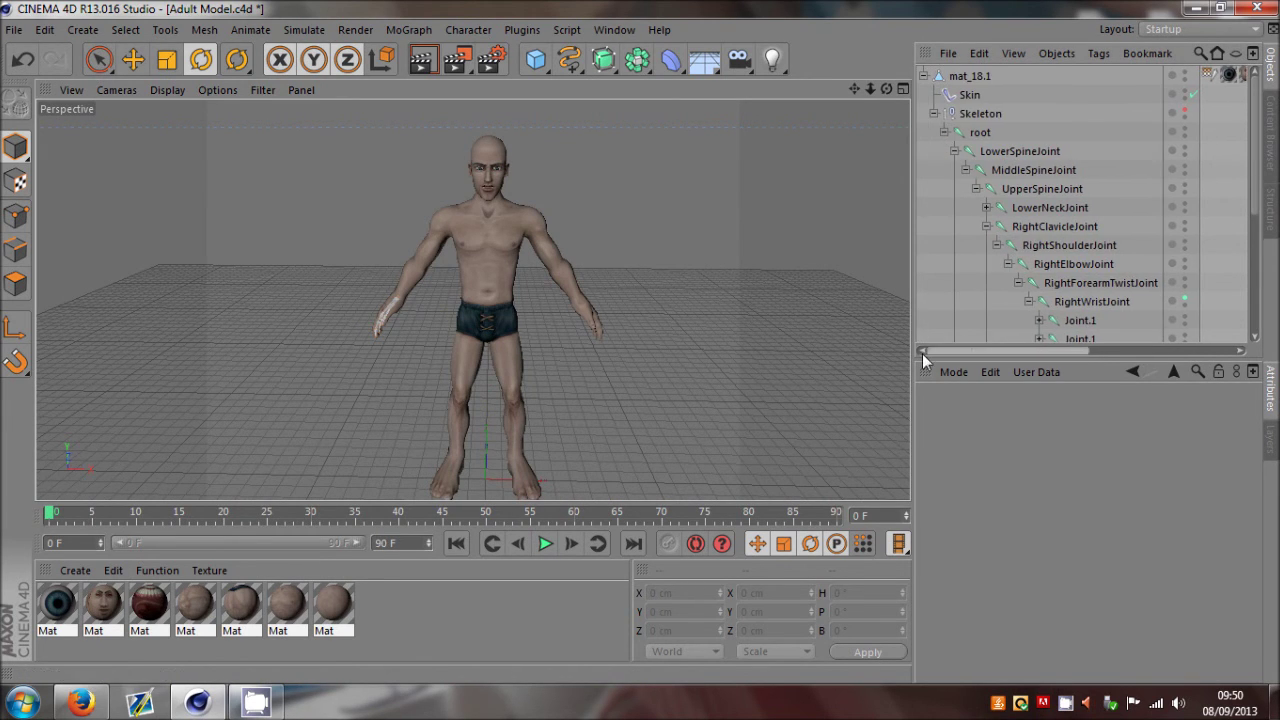
click(934, 114)
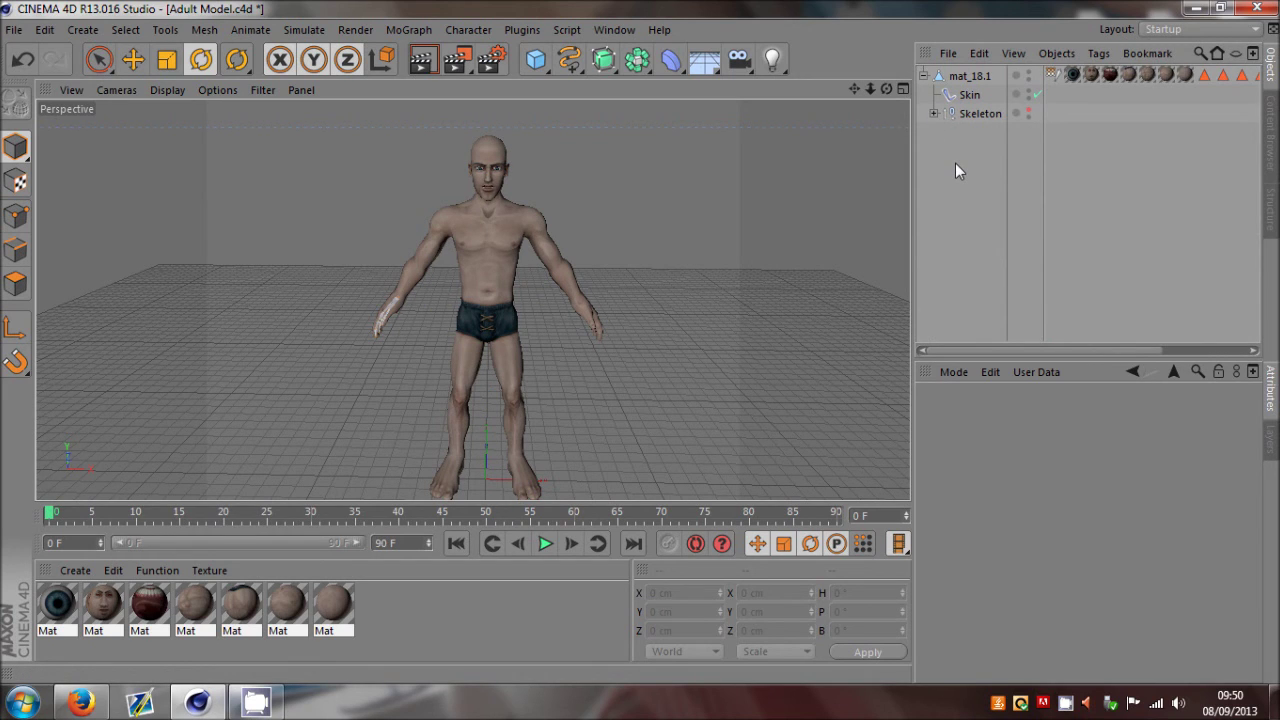